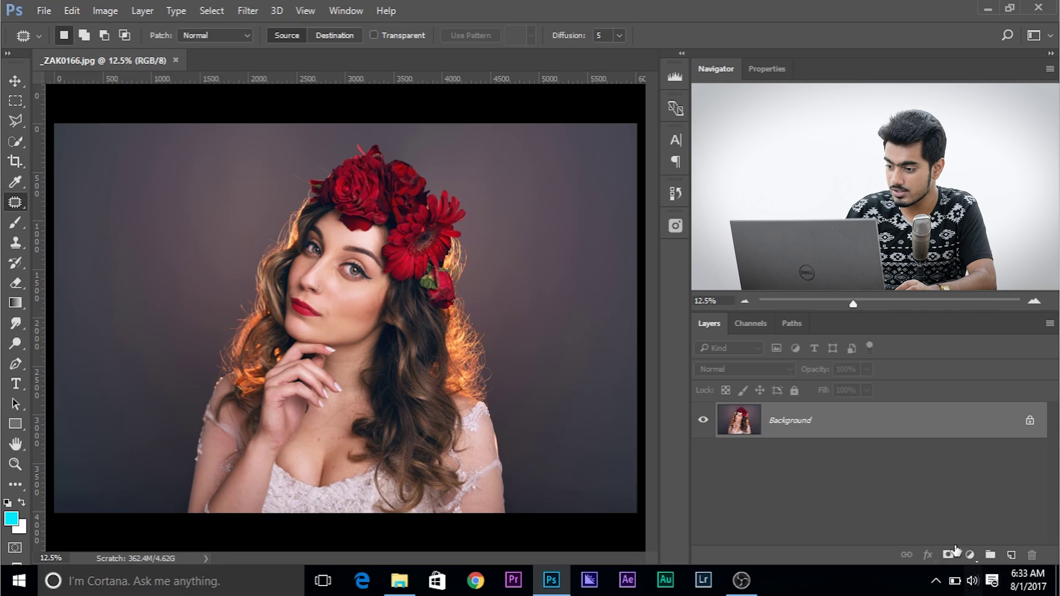
Add a Hue/Saturation adjustment layer above the portrait, colorized with a hue of 238.
{"action": "left_click", "coordinate": [970, 555]}
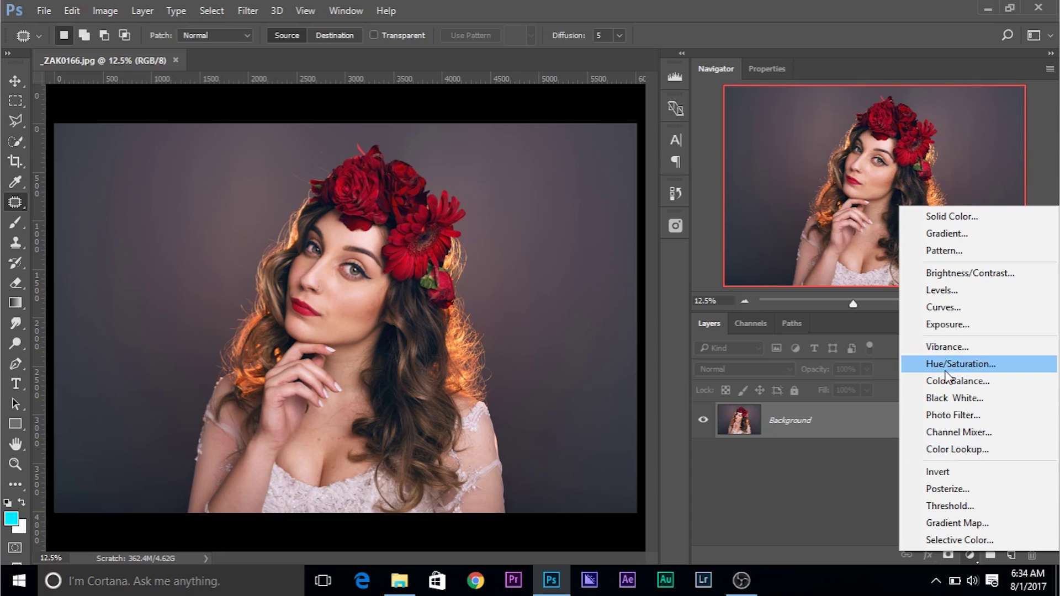
{"action": "left_click", "coordinate": [960, 364]}
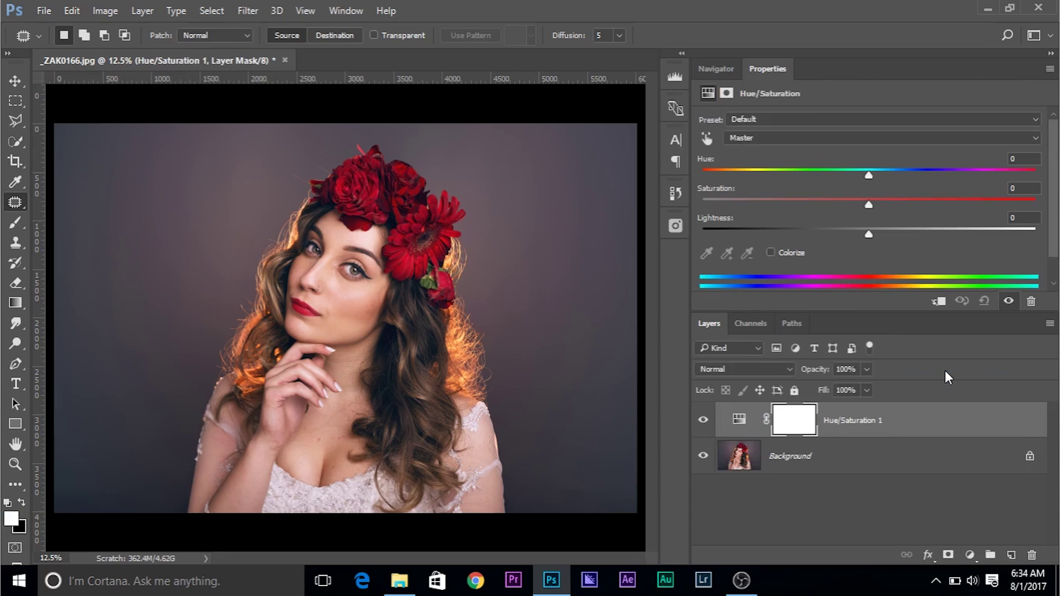
{"action": "left_click", "coordinate": [771, 253]}
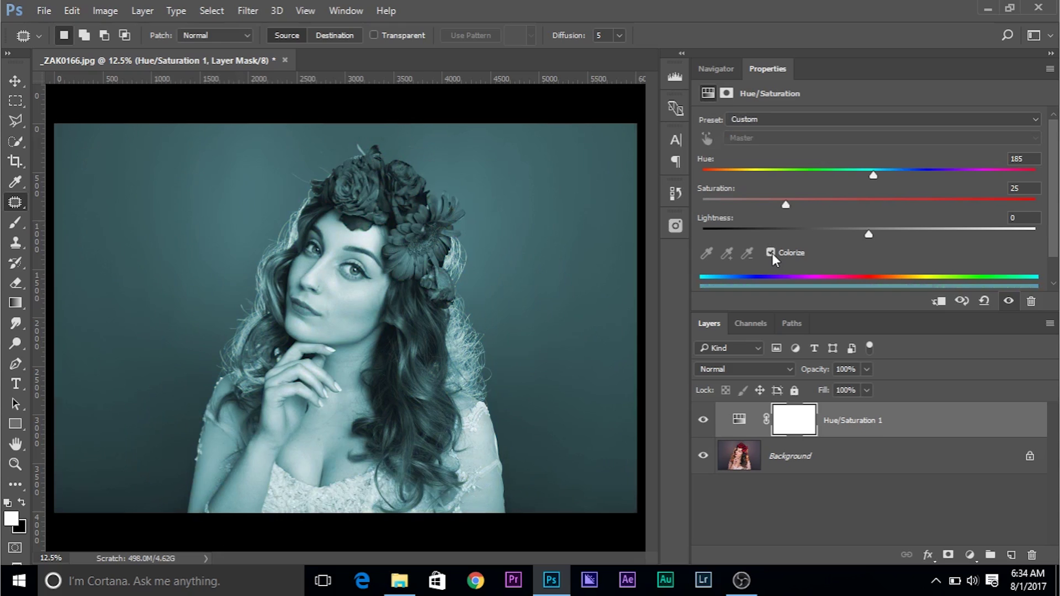
{"action": "left_click_drag", "start_coordinate": [876, 174], "coordinate": [921, 172]}
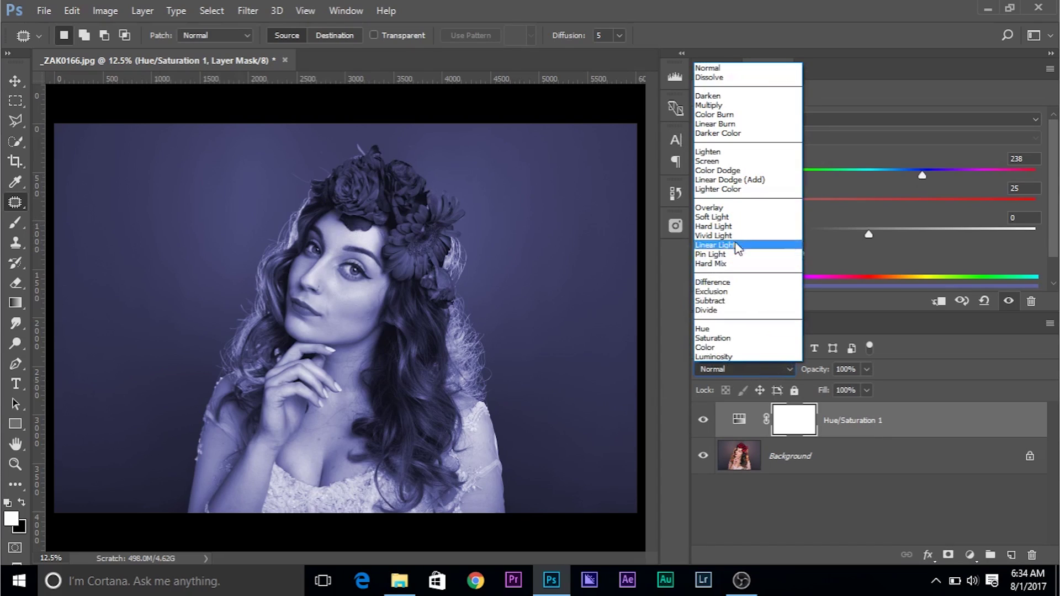
Blend the Hue/Saturation layer in Soft Light and compare the portrait with and without it.
{"action": "left_click", "coordinate": [733, 217]}
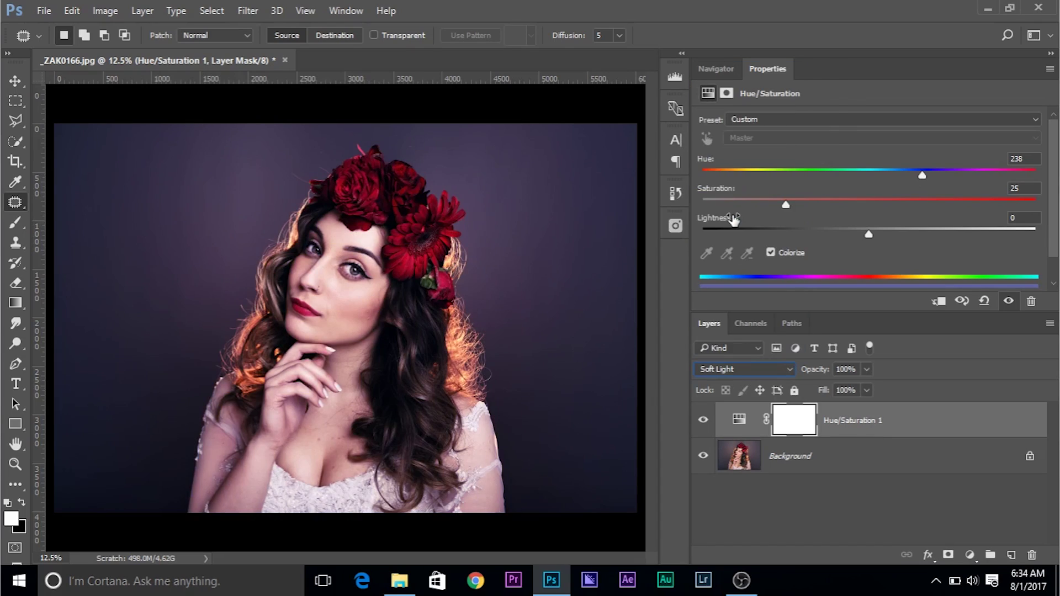
{"action": "left_click", "coordinate": [704, 420]}
{"action": "left_click", "coordinate": [704, 420]}
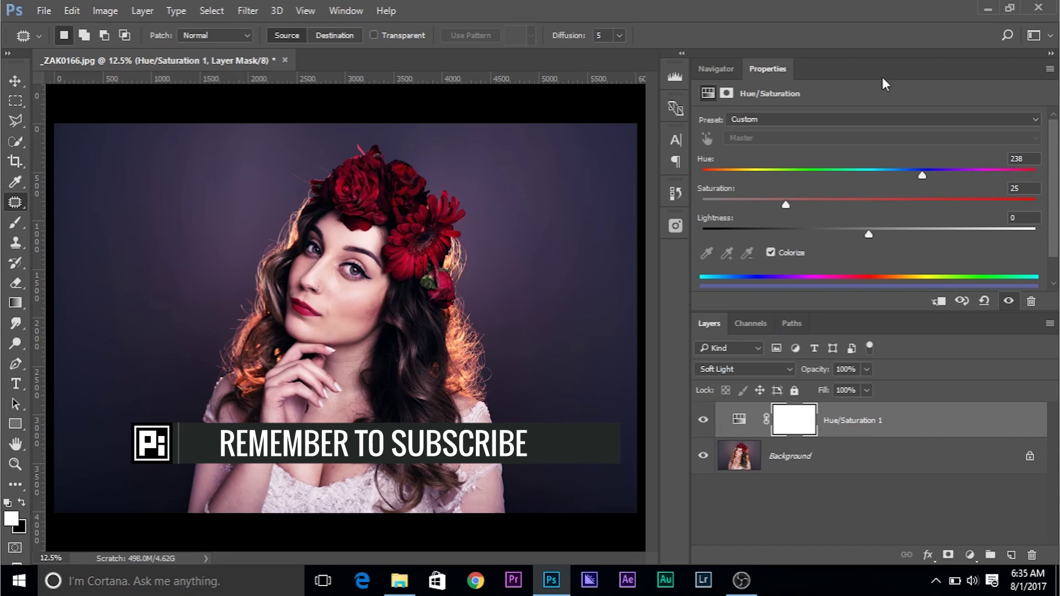
Set the Hue/Saturation layer to hue 237, saturation 51 and lightness -10, and compare the portrait with and without it.
{"action": "mouse_move", "coordinate": [920, 171]}
{"action": "left_mouse_down"}
{"action": "mouse_move", "coordinate": [828, 164]}
{"action": "mouse_move", "coordinate": [975, 160]}
{"action": "mouse_move", "coordinate": [892, 168]}
{"action": "mouse_move", "coordinate": [952, 160]}
{"action": "mouse_move", "coordinate": [922, 165]}
{"action": "left_mouse_up"}
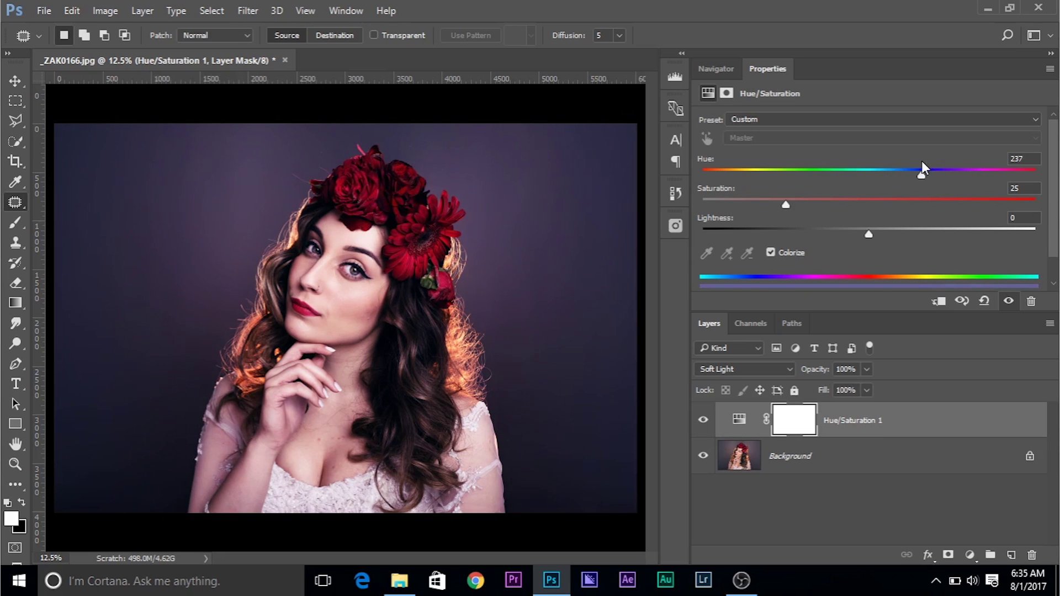
{"action": "left_click_drag", "start_coordinate": [787, 204], "coordinate": [873, 190]}
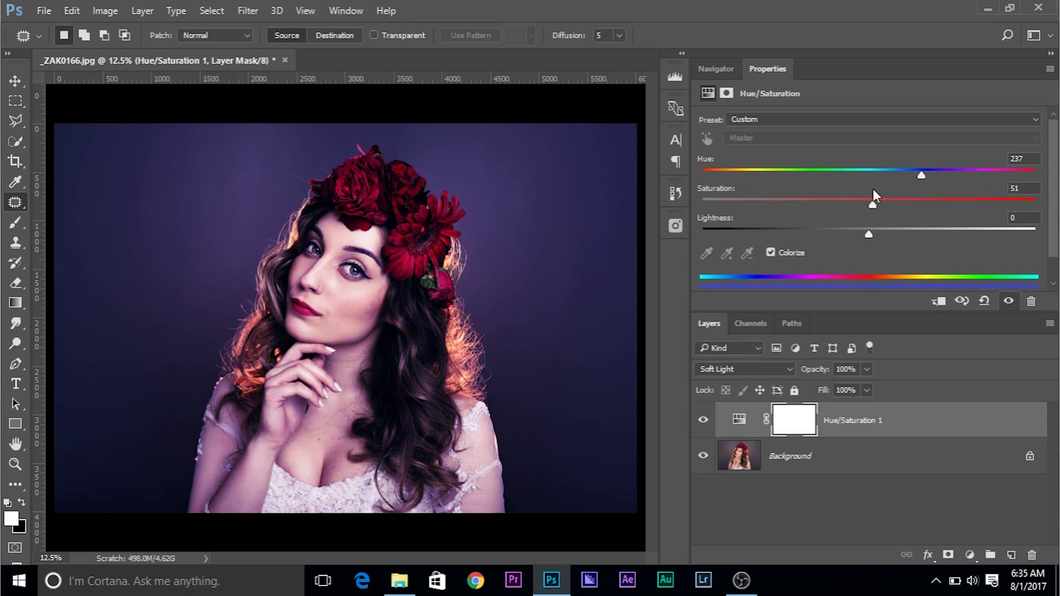
{"action": "left_click_drag", "start_coordinate": [868, 233], "coordinate": [847, 223]}
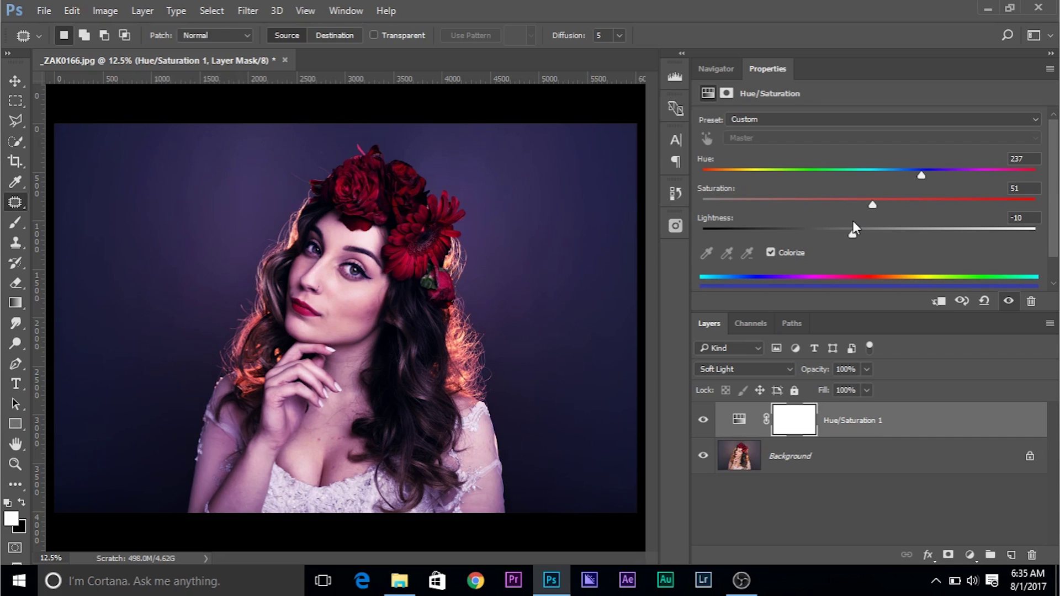
{"action": "left_click", "coordinate": [704, 423]}
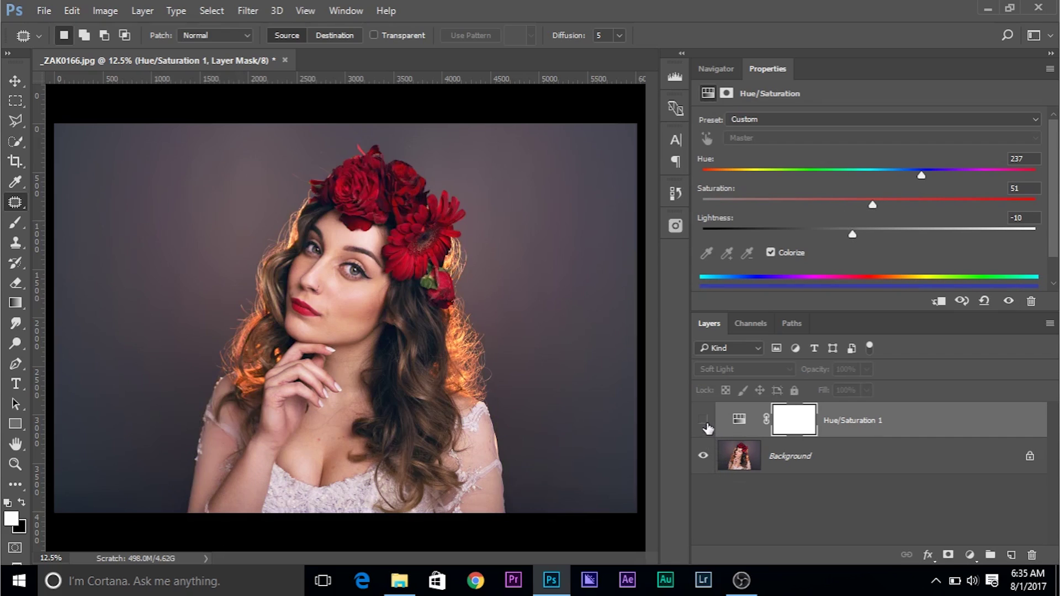
{"action": "left_click", "coordinate": [704, 423]}
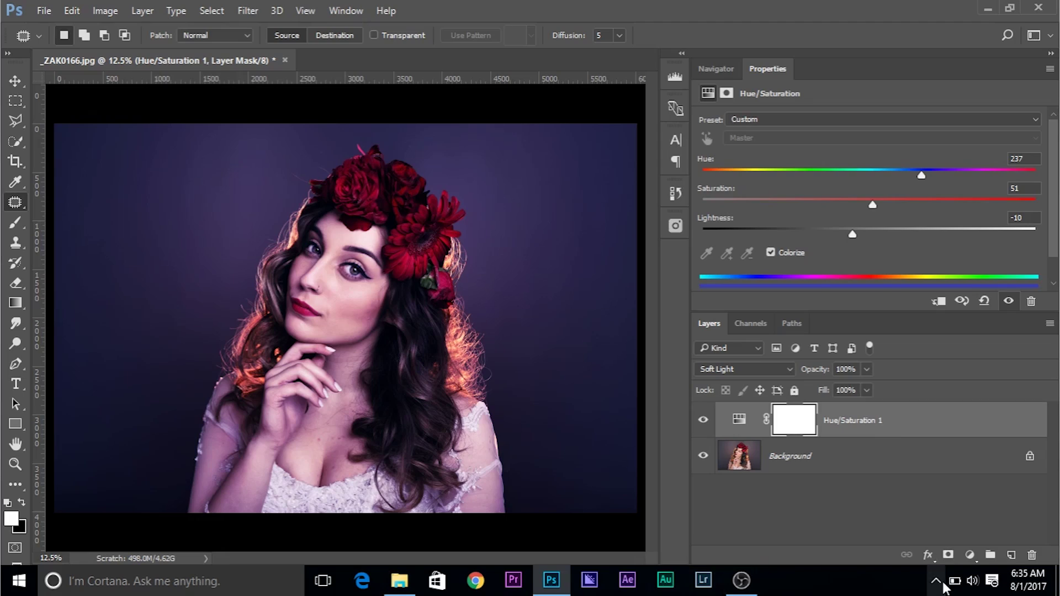
Add a Solid Color fill layer above the Hue/Saturation layer in a dark burnt orange with a hue of 20°.
{"action": "left_click", "coordinate": [970, 556]}
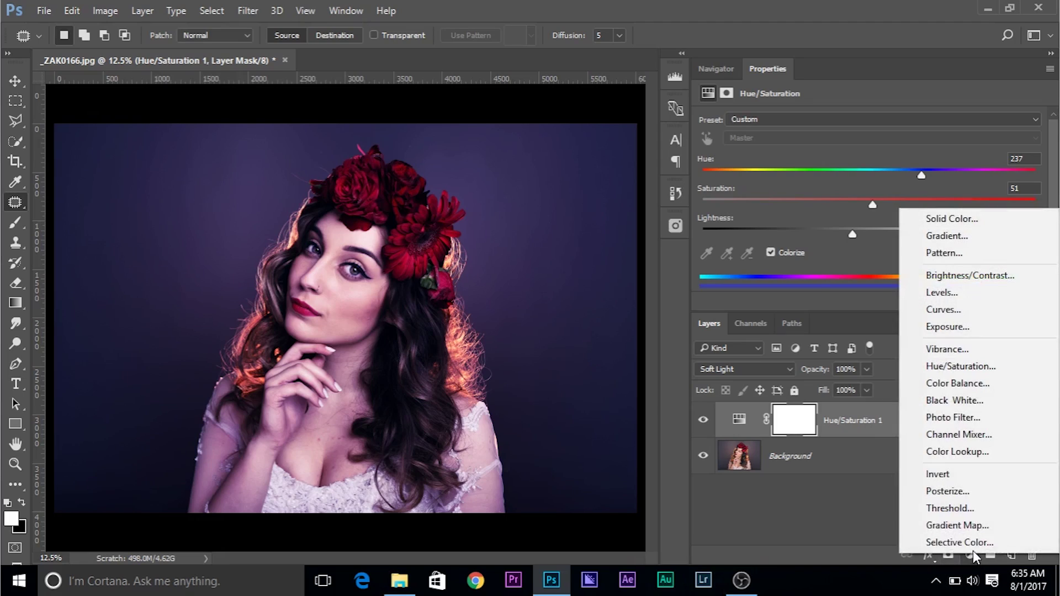
{"action": "left_click", "coordinate": [942, 220]}
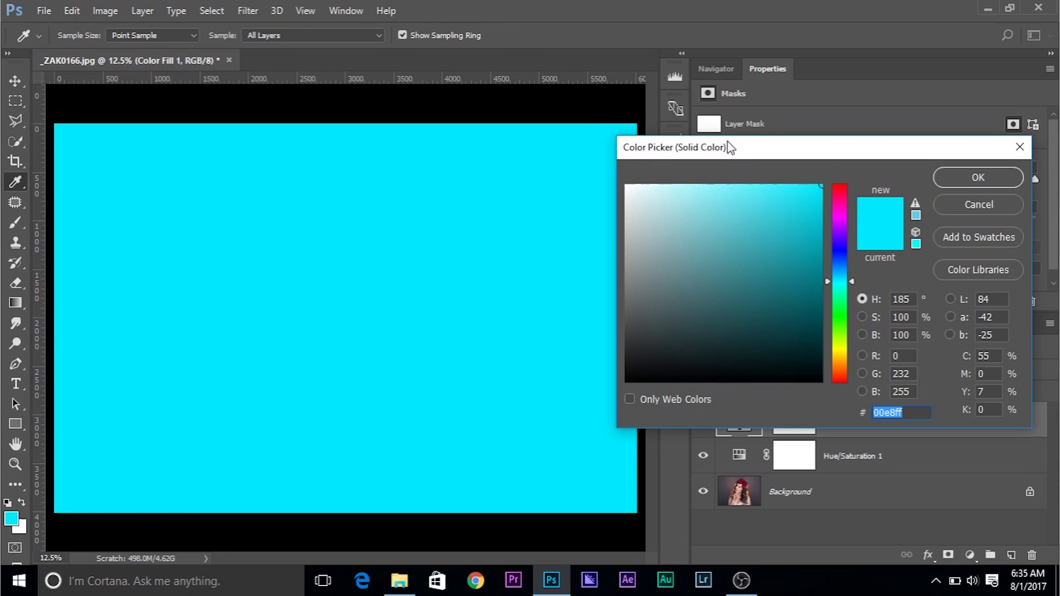
{"action": "left_click", "coordinate": [840, 373]}
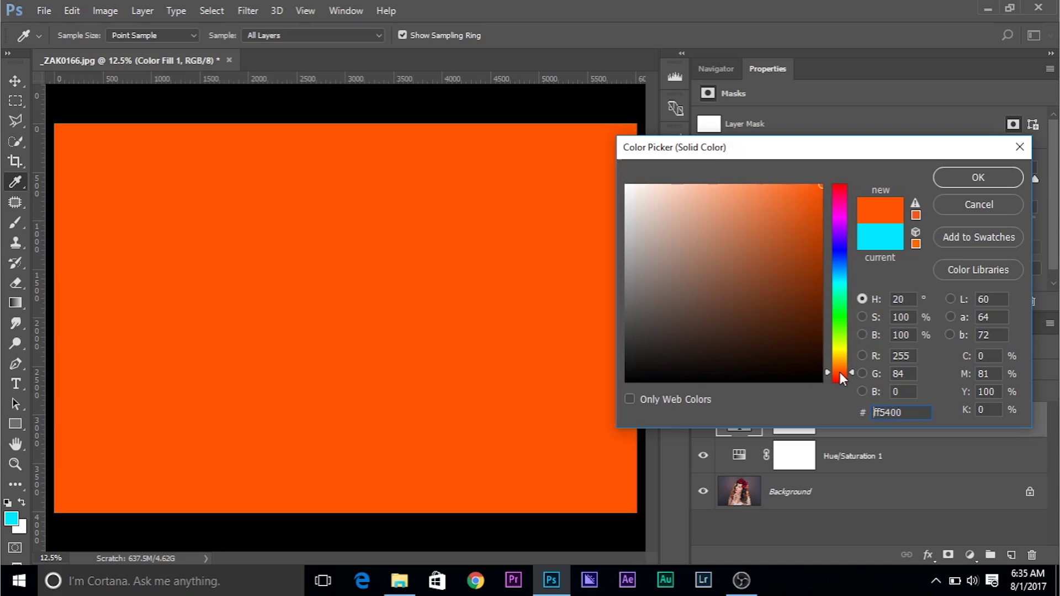
{"action": "left_click", "coordinate": [788, 219]}
{"action": "left_click_drag", "start_coordinate": [791, 246], "coordinate": [797, 241]}
{"action": "left_click", "coordinate": [978, 178]}
Blend the orange fill layer in Soft Light and invert its layer mask to black.
{"action": "left_click", "coordinate": [718, 369]}
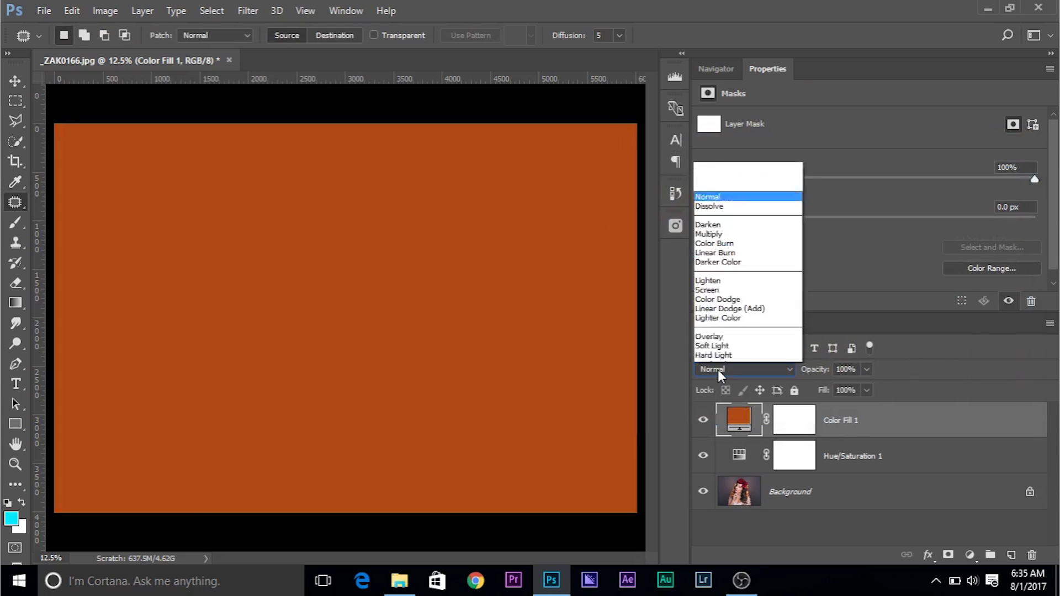
{"action": "left_click", "coordinate": [712, 223]}
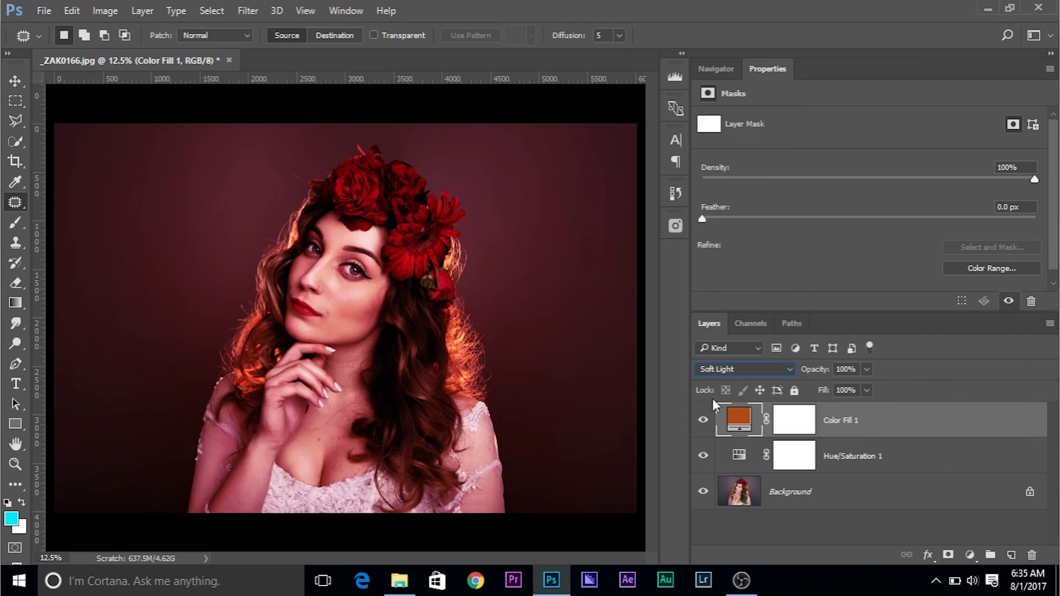
{"action": "left_click", "coordinate": [712, 370]}
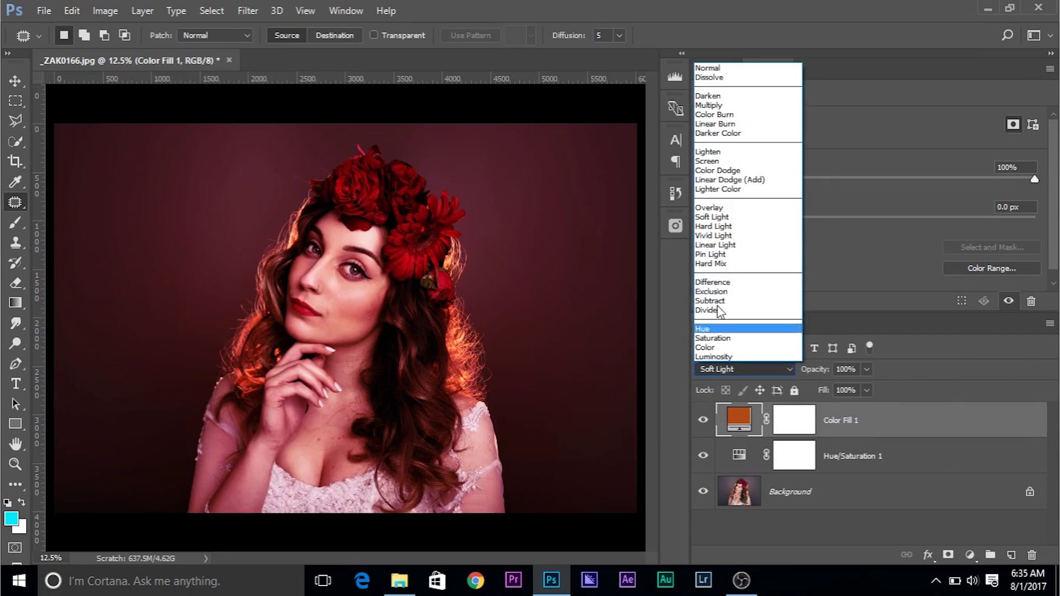
{"action": "left_click", "coordinate": [732, 217]}
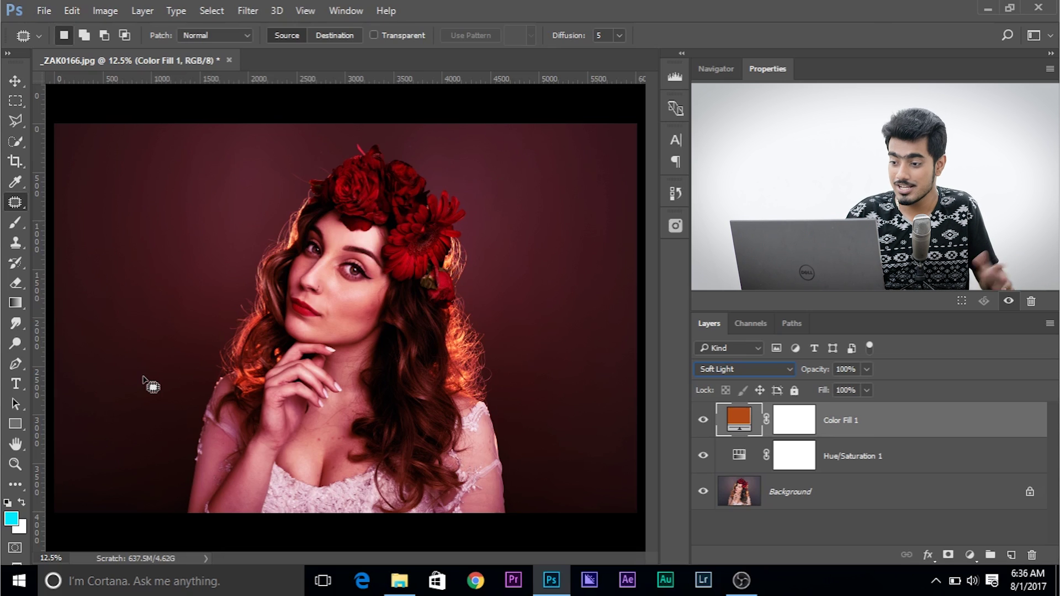
{"action": "left_click", "coordinate": [783, 427]}
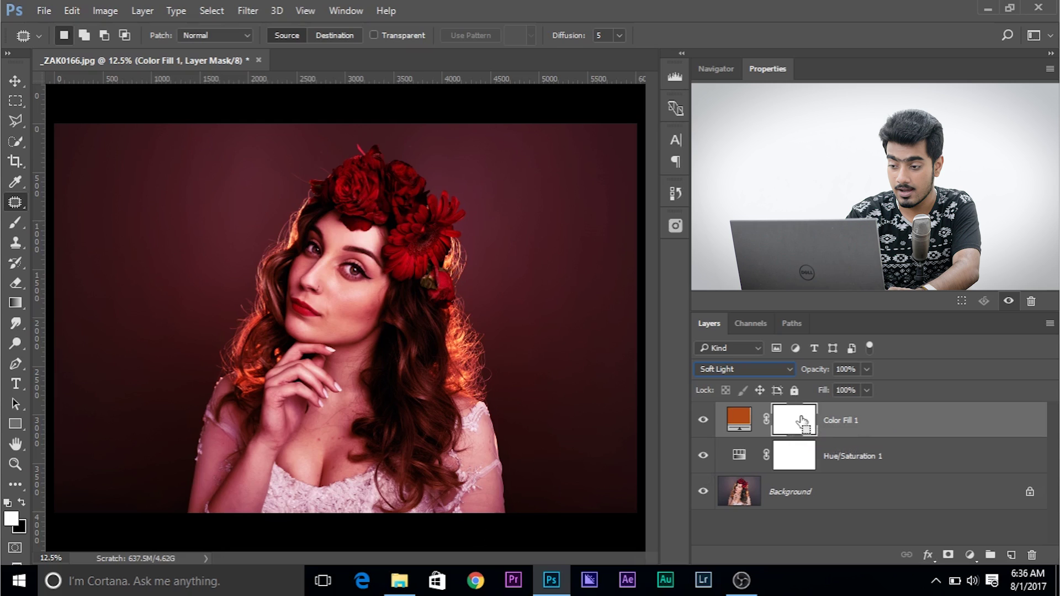
{"action": "key", "text": "ctrl+i"}
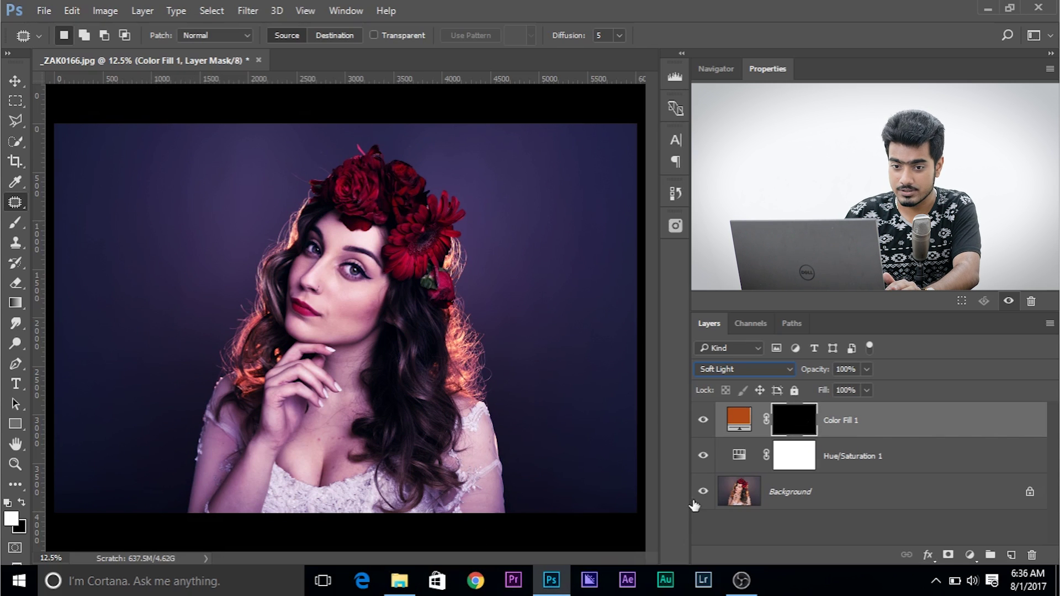
Paint the orange tint onto a strand of hair beside the neck on the fill's mask, using a soft white 339 px brush.
{"action": "left_click", "coordinate": [8, 233]}
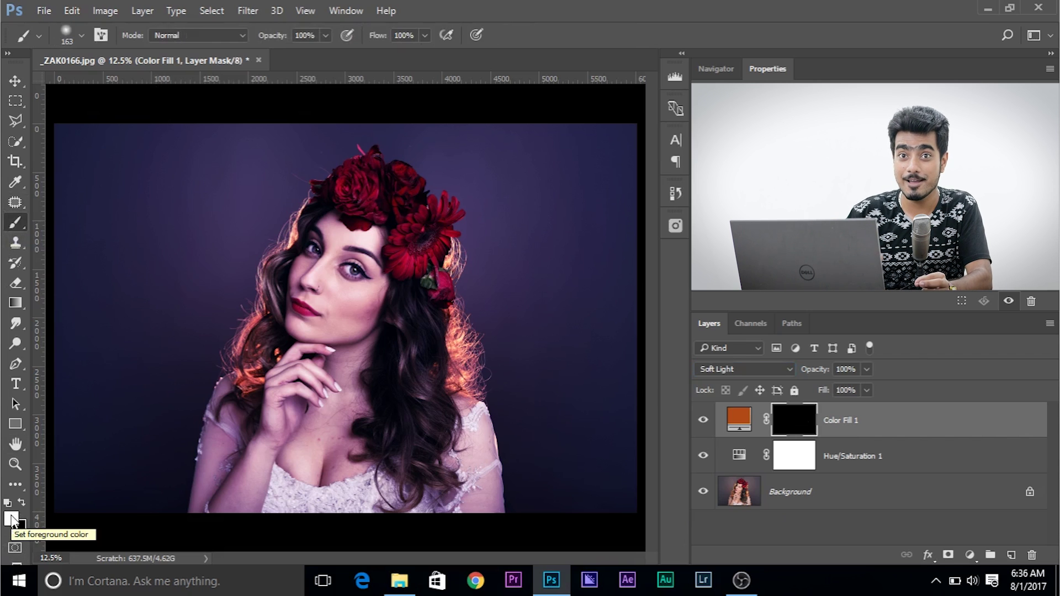
{"action": "right_click", "coordinate": [310, 308], "text": "alt"}
{"action": "right_click", "coordinate": [403, 336], "text": "alt"}
{"action": "left_click_drag", "start_coordinate": [395, 319], "coordinate": [409, 355]}
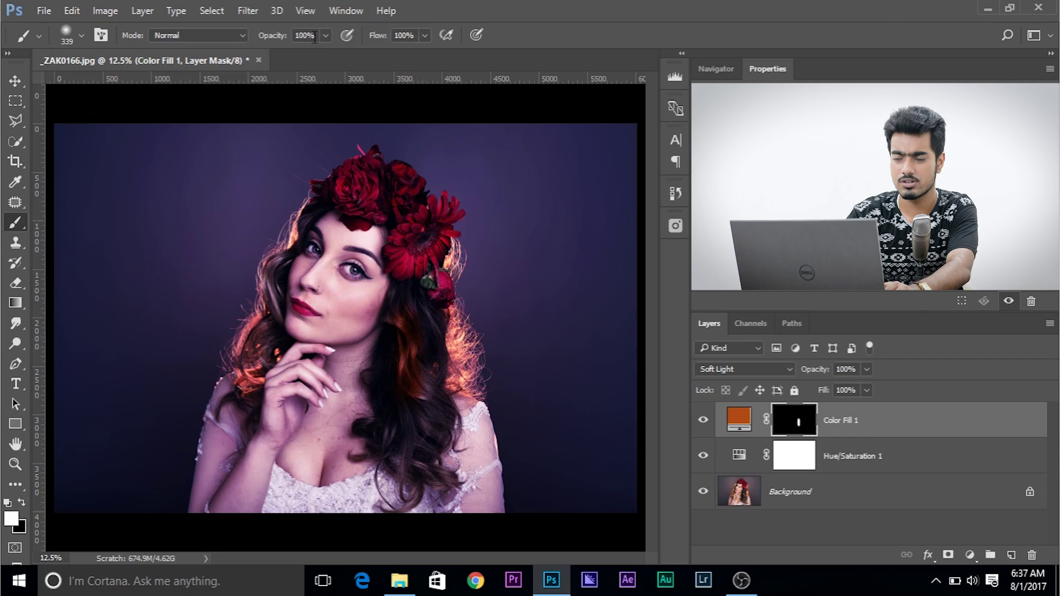
Enlarge the brush to 443 px and paint white on the mask down the hair beside the neck to the curls at the chest.
{"action": "key", "text": "ctrl+plus"}
{"action": "key", "text": "ctrl+plus"}
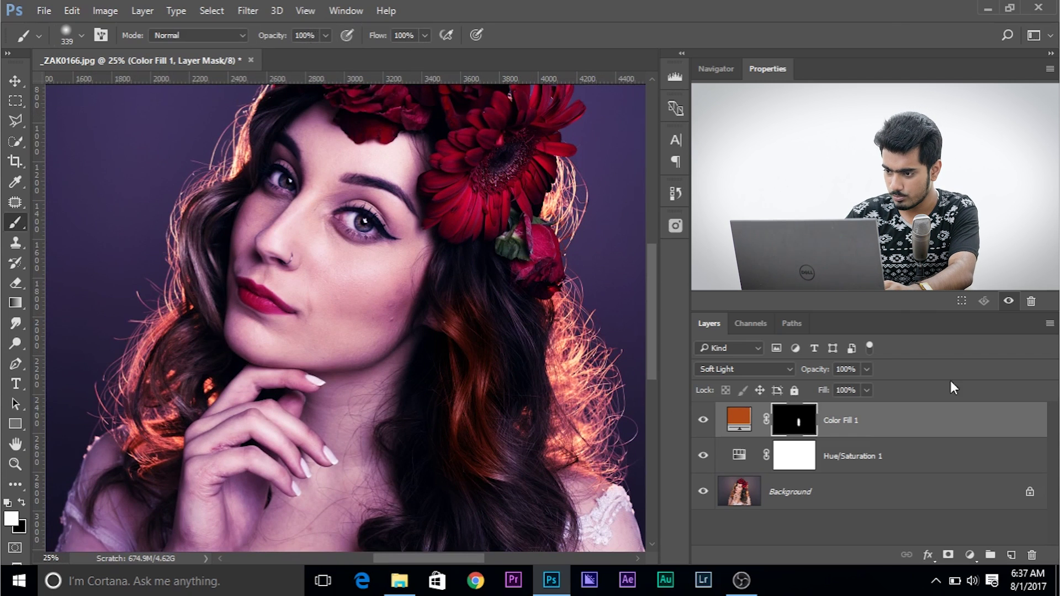
{"action": "left_click_drag", "start_coordinate": [444, 404], "coordinate": [382, 308]}
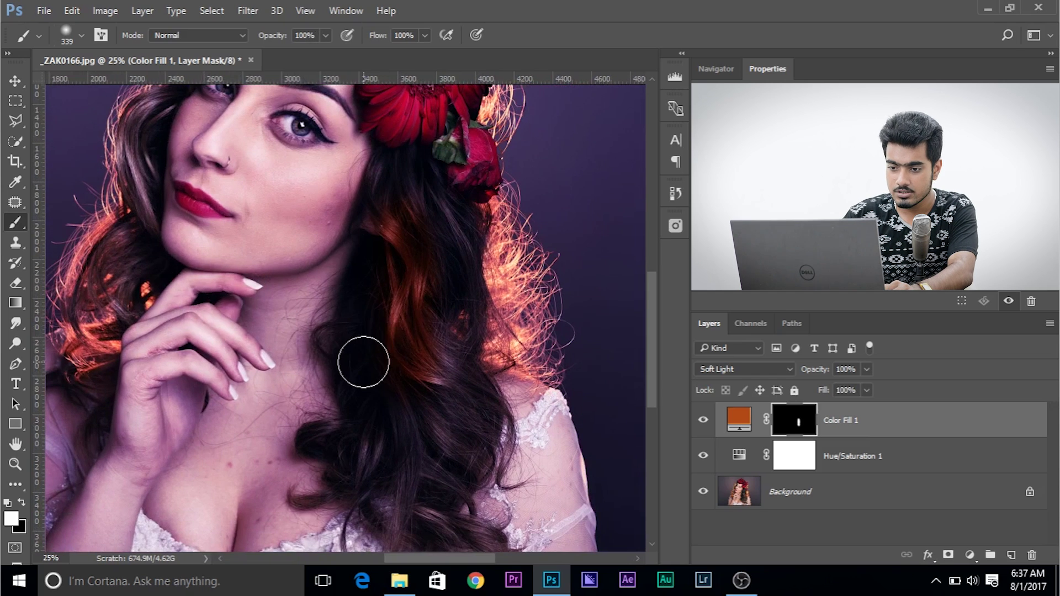
{"action": "mouse_move", "coordinate": [363, 362]}
{"action": "left_mouse_down", "text": "alt"}
{"action": "mouse_move", "coordinate": [379, 362]}
{"action": "mouse_move", "coordinate": [371, 313]}
{"action": "left_mouse_up", "text": "alt"}
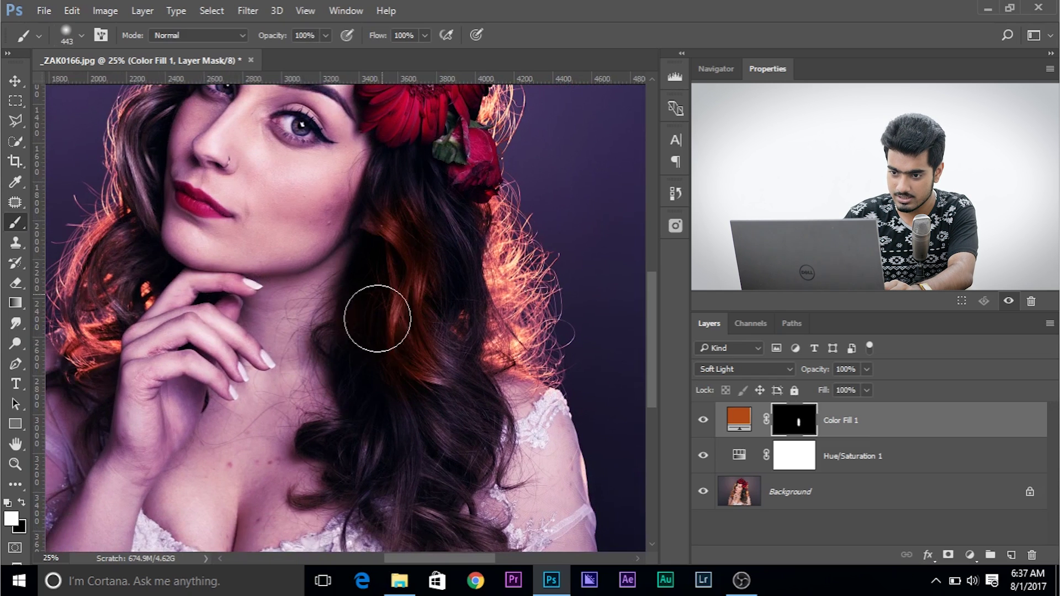
{"action": "mouse_move", "coordinate": [383, 410]}
{"action": "left_mouse_down"}
{"action": "mouse_move", "coordinate": [412, 435]}
{"action": "mouse_move", "coordinate": [391, 372]}
{"action": "mouse_move", "coordinate": [375, 411]}
{"action": "mouse_move", "coordinate": [302, 388]}
{"action": "mouse_move", "coordinate": [353, 434]}
{"action": "mouse_move", "coordinate": [305, 436]}
{"action": "mouse_move", "coordinate": [302, 446]}
{"action": "mouse_move", "coordinate": [356, 432]}
{"action": "mouse_move", "coordinate": [380, 466]}
{"action": "left_mouse_up"}
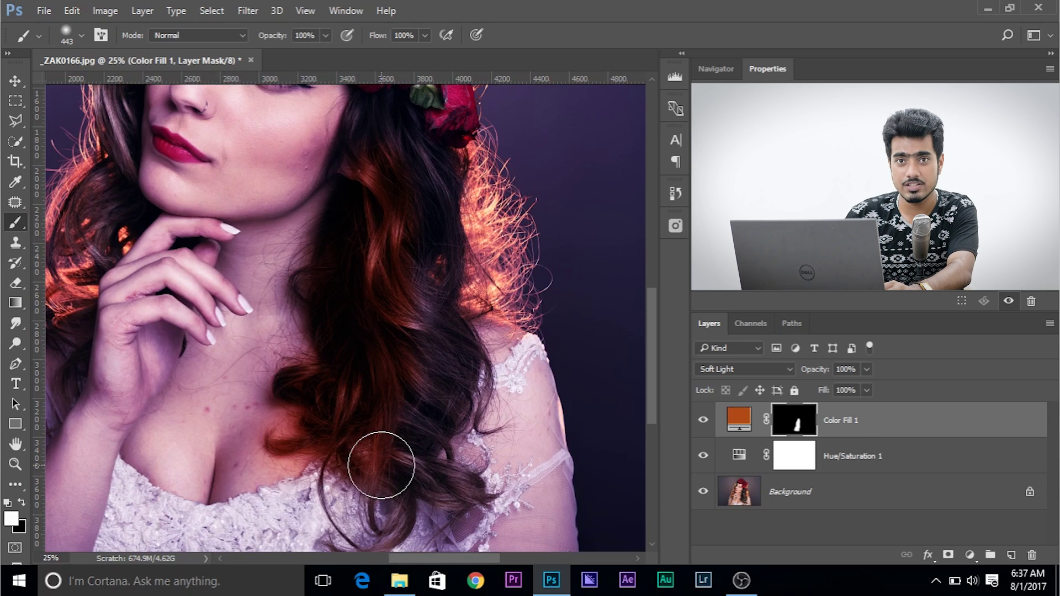
Reduce the brush to 355 px and reveal the orange tint on the remaining curls and outer hair on the flower side.
{"action": "right_click", "coordinate": [355, 423]}
{"action": "left_click", "coordinate": [341, 405]}
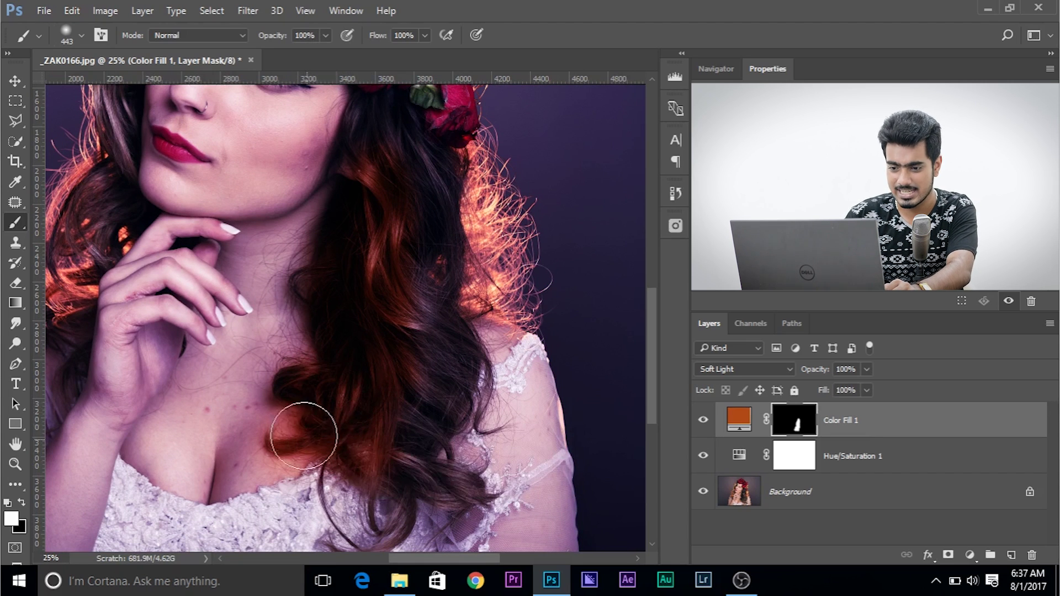
{"action": "left_click_drag", "start_coordinate": [349, 442], "coordinate": [341, 442], "text": "alt"}
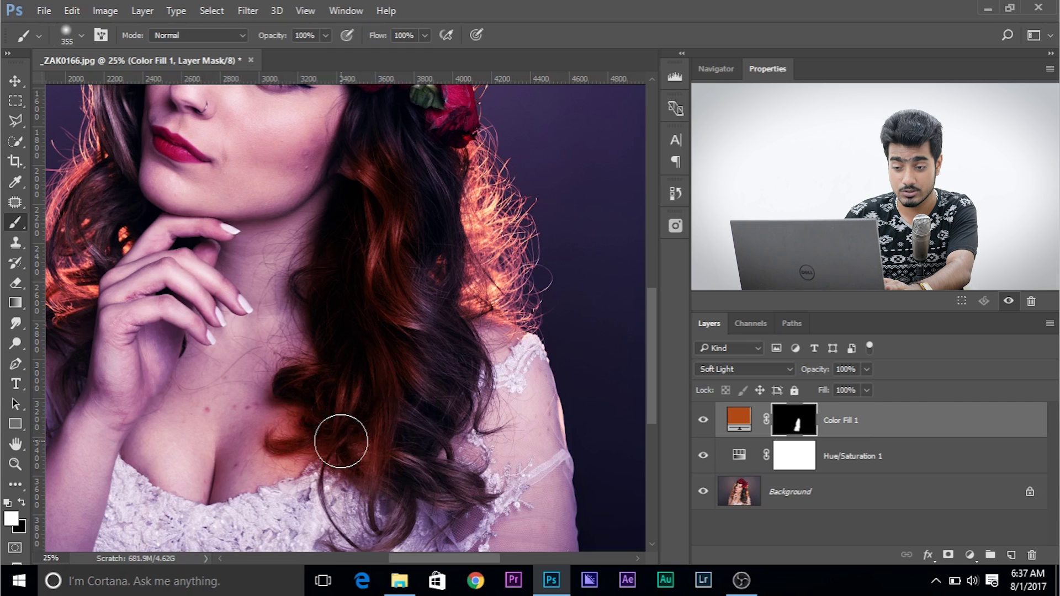
{"action": "left_click_drag", "start_coordinate": [398, 378], "coordinate": [385, 324]}
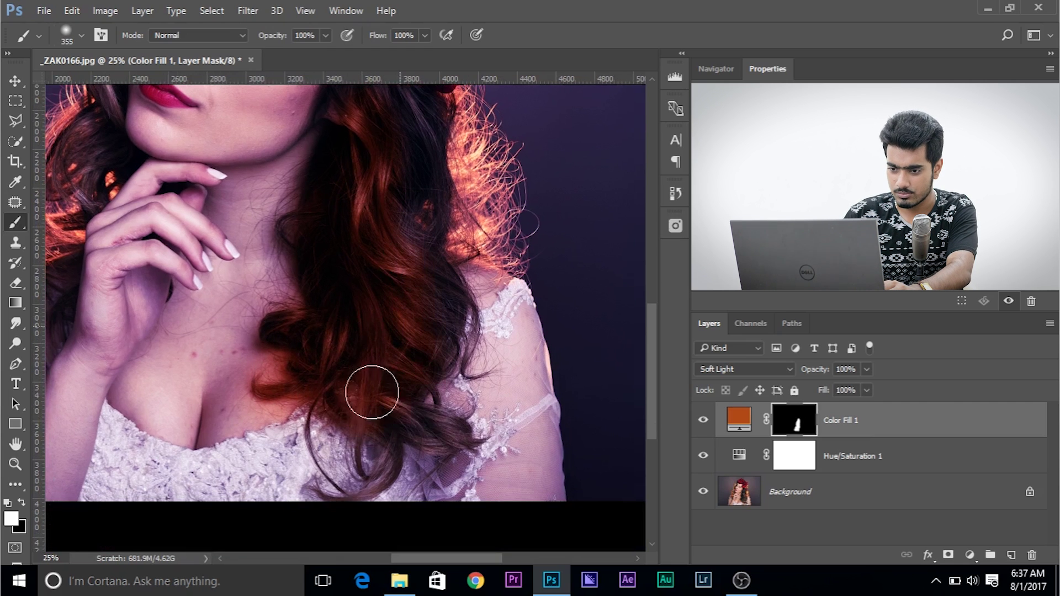
{"action": "mouse_move", "coordinate": [371, 392]}
{"action": "left_mouse_down"}
{"action": "mouse_move", "coordinate": [384, 459]}
{"action": "mouse_move", "coordinate": [361, 485]}
{"action": "mouse_move", "coordinate": [407, 411]}
{"action": "mouse_move", "coordinate": [433, 413]}
{"action": "mouse_move", "coordinate": [425, 272]}
{"action": "left_mouse_up"}
{"action": "left_click_drag", "start_coordinate": [425, 324], "coordinate": [431, 486]}
{"action": "mouse_move", "coordinate": [421, 368]}
{"action": "left_mouse_down"}
{"action": "mouse_move", "coordinate": [412, 264]}
{"action": "mouse_move", "coordinate": [396, 236]}
{"action": "mouse_move", "coordinate": [367, 225]}
{"action": "mouse_move", "coordinate": [357, 265]}
{"action": "mouse_move", "coordinate": [387, 218]}
{"action": "mouse_move", "coordinate": [420, 292]}
{"action": "mouse_move", "coordinate": [435, 280]}
{"action": "mouse_move", "coordinate": [425, 386]}
{"action": "left_mouse_up"}
{"action": "mouse_move", "coordinate": [378, 284]}
{"action": "left_mouse_down"}
{"action": "mouse_move", "coordinate": [399, 312]}
{"action": "mouse_move", "coordinate": [427, 405]}
{"action": "left_mouse_up"}
Paint white on the mask over the hair on the raised-hand side to tint it orange too.
{"action": "left_click_drag", "start_coordinate": [260, 257], "coordinate": [344, 234]}
{"action": "mouse_move", "coordinate": [354, 192]}
{"action": "left_mouse_down"}
{"action": "mouse_move", "coordinate": [255, 348]}
{"action": "mouse_move", "coordinate": [279, 326]}
{"action": "mouse_move", "coordinate": [256, 372]}
{"action": "mouse_move", "coordinate": [267, 447]}
{"action": "mouse_move", "coordinate": [295, 299]}
{"action": "mouse_move", "coordinate": [293, 349]}
{"action": "mouse_move", "coordinate": [303, 341]}
{"action": "mouse_move", "coordinate": [238, 423]}
{"action": "mouse_move", "coordinate": [261, 399]}
{"action": "mouse_move", "coordinate": [227, 364]}
{"action": "mouse_move", "coordinate": [237, 417]}
{"action": "mouse_move", "coordinate": [256, 330]}
{"action": "mouse_move", "coordinate": [245, 451]}
{"action": "left_mouse_up"}
{"action": "left_click_drag", "start_coordinate": [526, 400], "coordinate": [454, 343]}
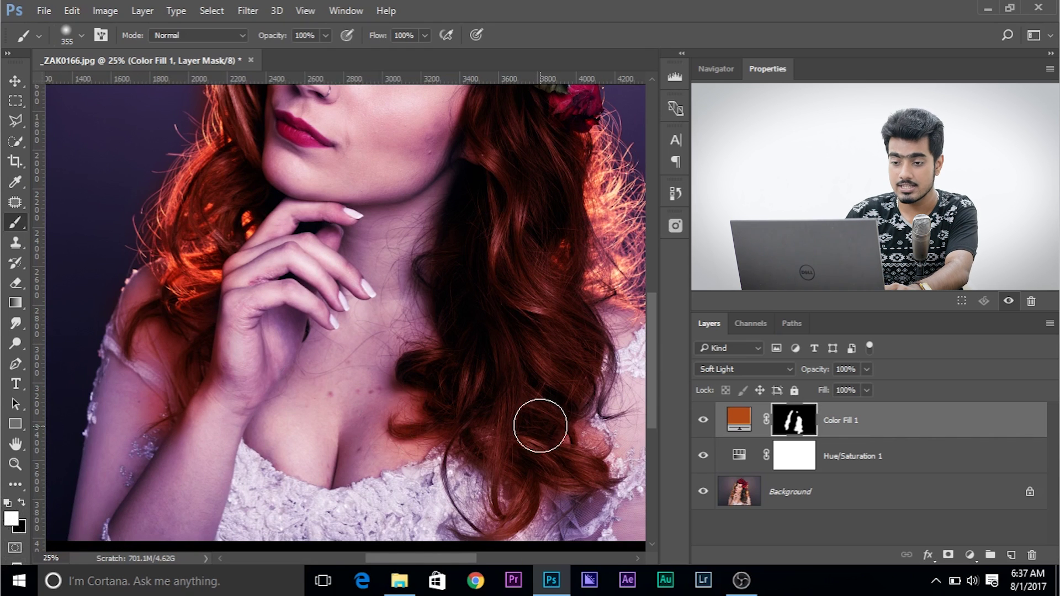
Try choosing saturated foreground and background colours while the layer mask is active, and restore white and black.
{"action": "key", "text": "x"}
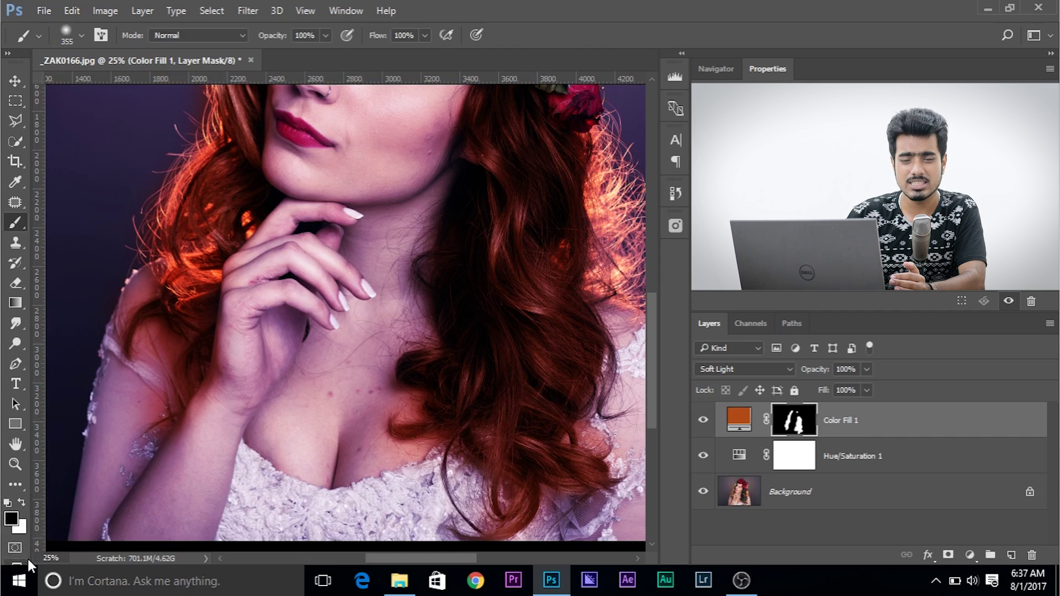
{"action": "left_click", "coordinate": [11, 518]}
{"action": "left_click", "coordinate": [768, 277]}
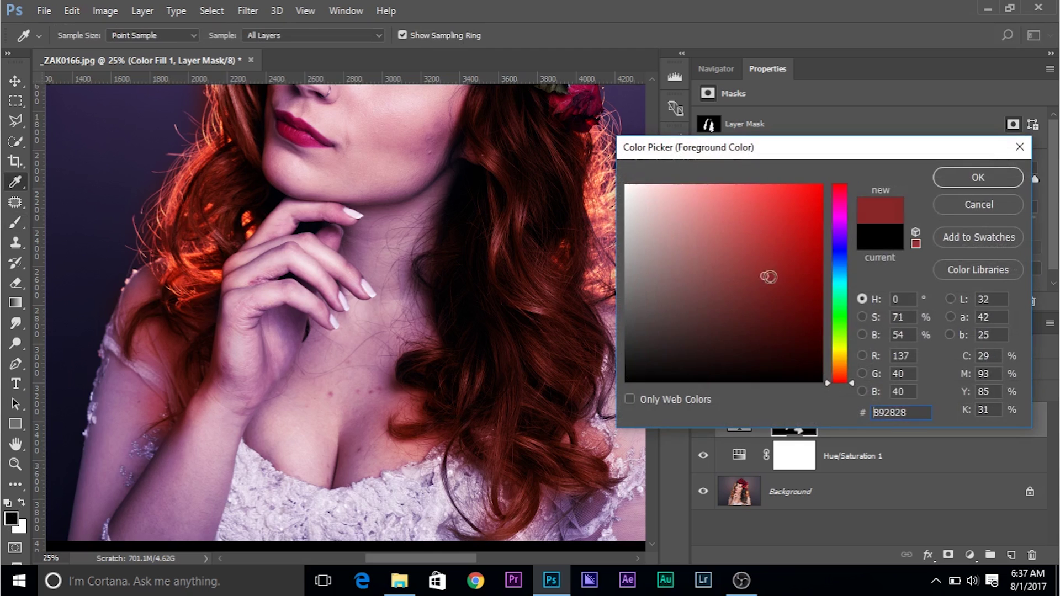
{"action": "left_click", "coordinate": [839, 224]}
{"action": "left_click", "coordinate": [990, 176]}
{"action": "key", "text": "b"}
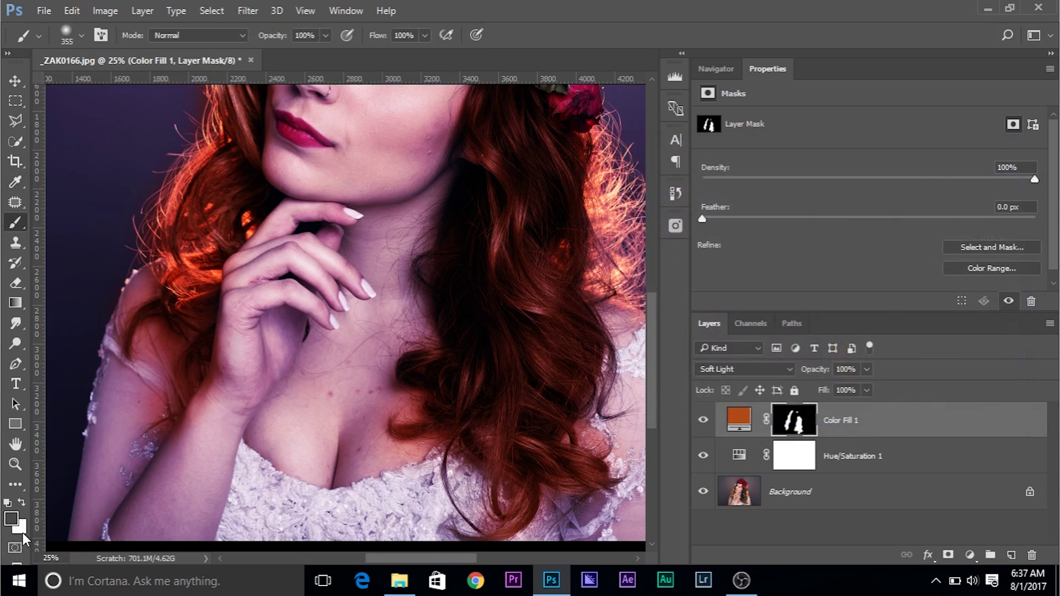
{"action": "left_click", "coordinate": [22, 529]}
{"action": "left_click", "coordinate": [816, 186]}
{"action": "left_click", "coordinate": [963, 176]}
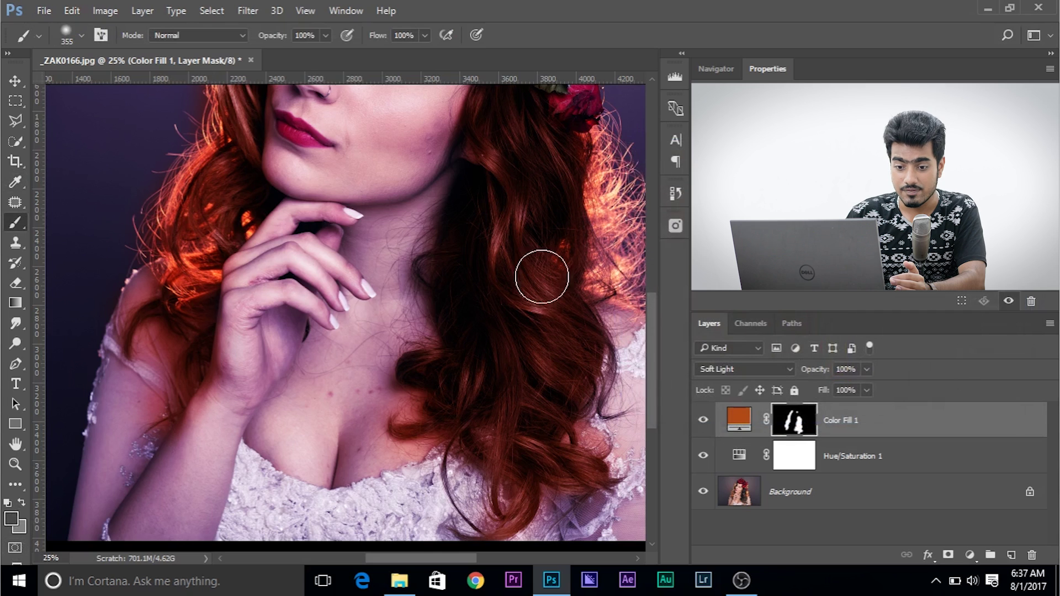
{"action": "key", "text": "x"}
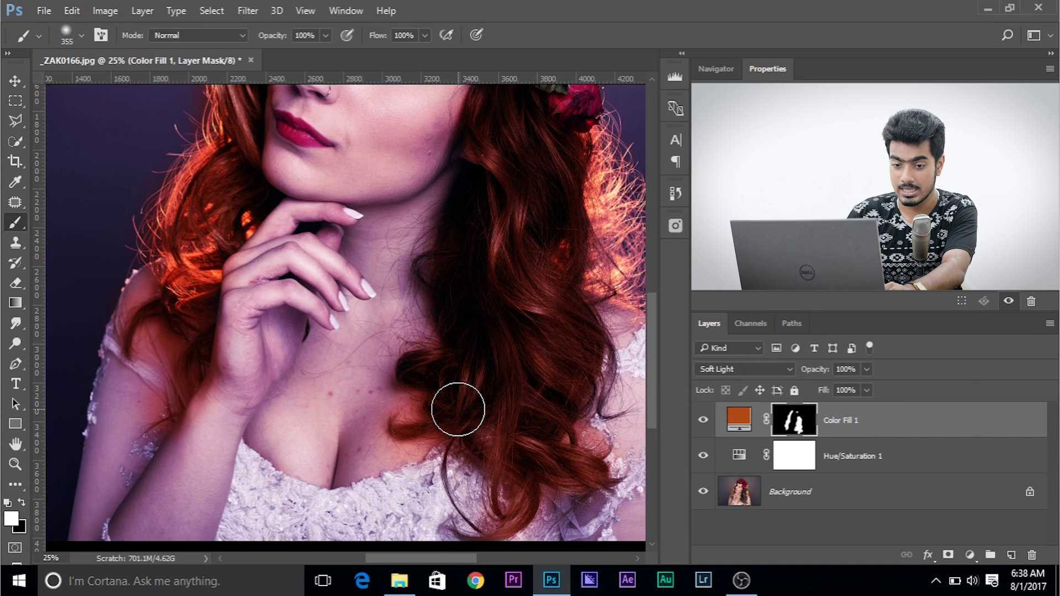
Paint black on the orange fill's mask with a 219 px brush to remove the tint from the neck and chest skin.
{"action": "key", "text": "x"}
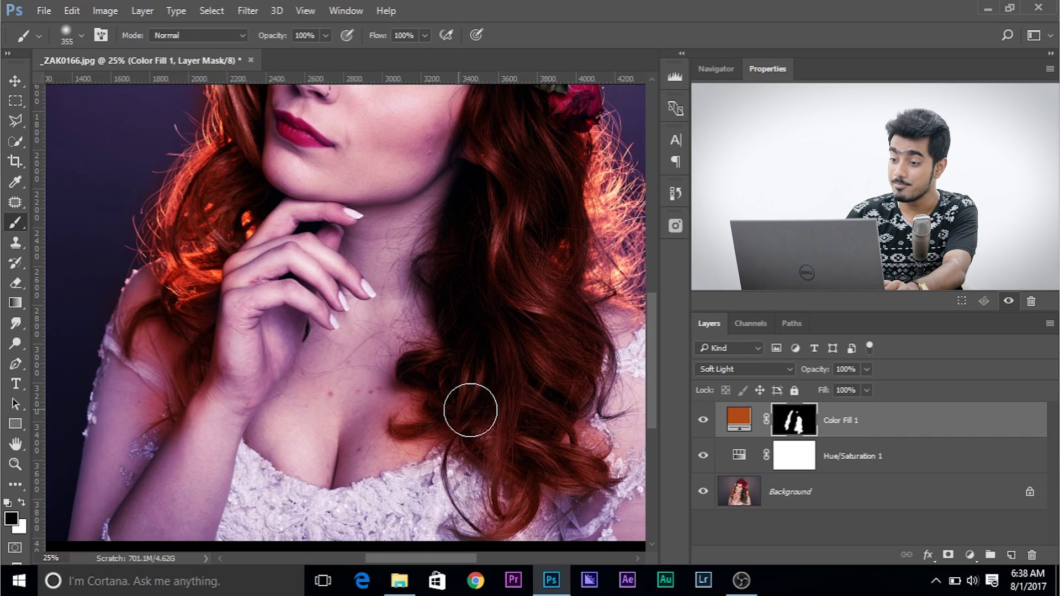
{"action": "left_click_drag", "start_coordinate": [267, 372], "coordinate": [282, 373]}
{"action": "mouse_move", "coordinate": [359, 444]}
{"action": "left_mouse_down"}
{"action": "mouse_move", "coordinate": [350, 408]}
{"action": "mouse_move", "coordinate": [369, 405]}
{"action": "left_mouse_up"}
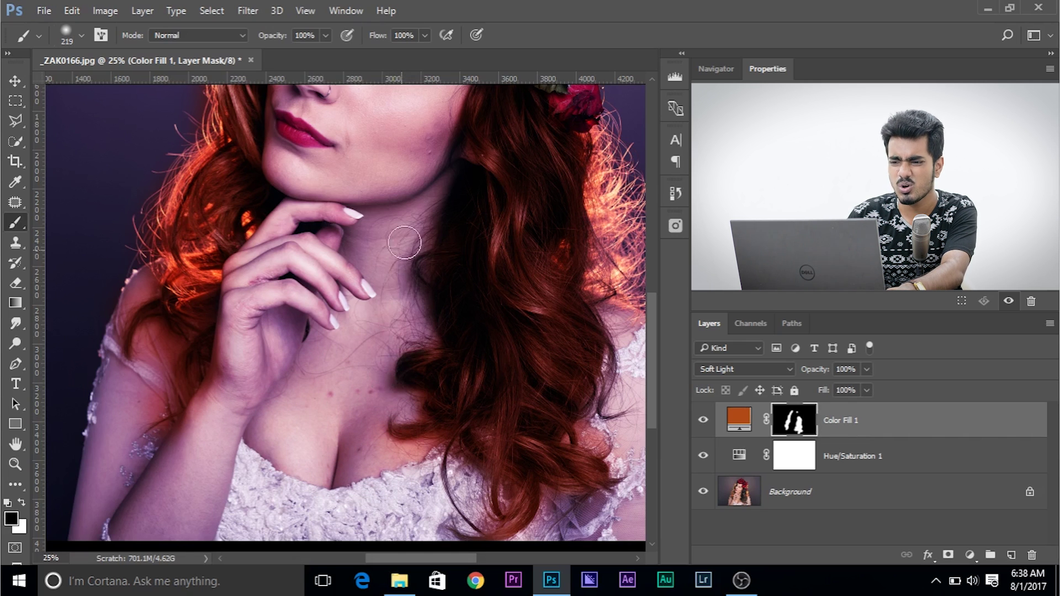
{"action": "scroll", "coordinate": [420, 239], "scroll_direction": "down", "scroll_amount": 3}
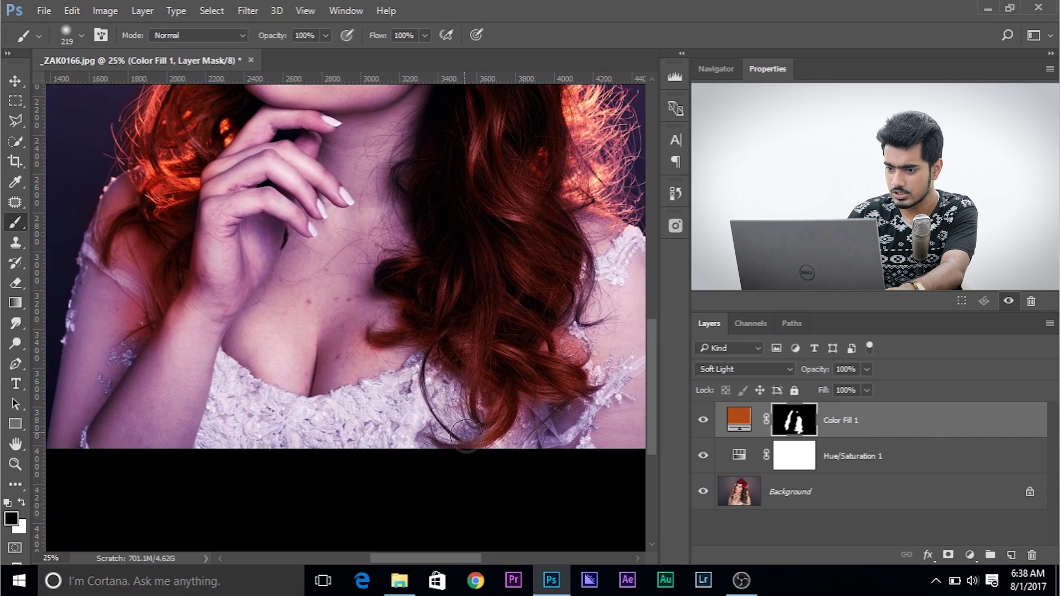
Enlarge the brush to 403 px and remove the orange spill from the shoulder and upper arm on the raised-hand side.
{"action": "left_click_drag", "start_coordinate": [466, 290], "coordinate": [169, 446]}
{"action": "left_click_drag", "start_coordinate": [310, 449], "coordinate": [335, 454]}
{"action": "left_click_drag", "start_coordinate": [322, 240], "coordinate": [399, 447]}
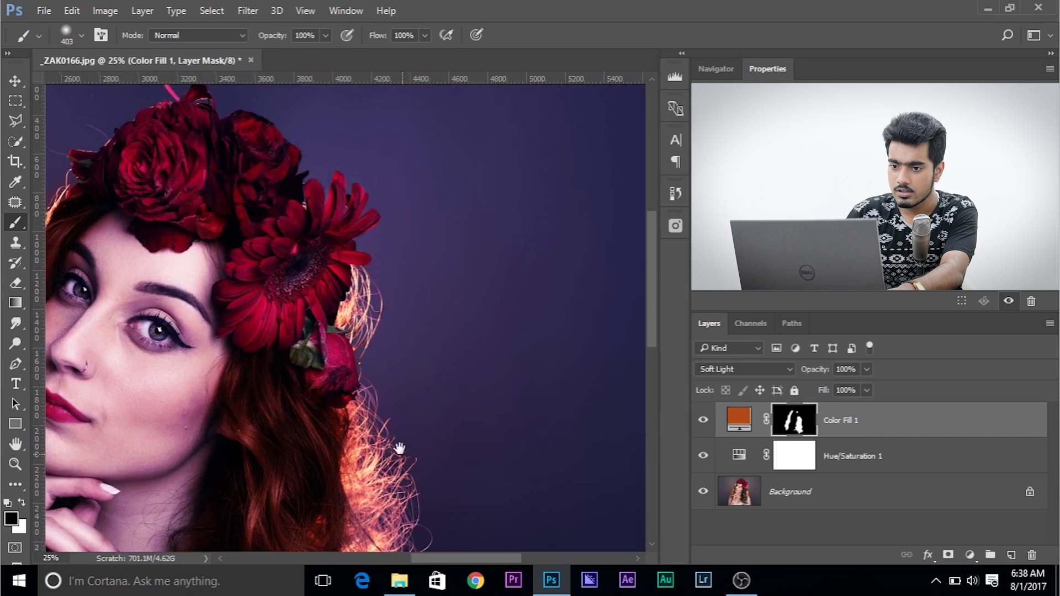
{"action": "left_click_drag", "start_coordinate": [331, 371], "coordinate": [509, 353]}
{"action": "mouse_move", "coordinate": [204, 169]}
{"action": "left_mouse_down"}
{"action": "mouse_move", "coordinate": [189, 232]}
{"action": "mouse_move", "coordinate": [139, 252]}
{"action": "mouse_move", "coordinate": [124, 348]}
{"action": "mouse_move", "coordinate": [136, 387]}
{"action": "left_mouse_up"}
{"action": "left_click_drag", "start_coordinate": [161, 311], "coordinate": [255, 191]}
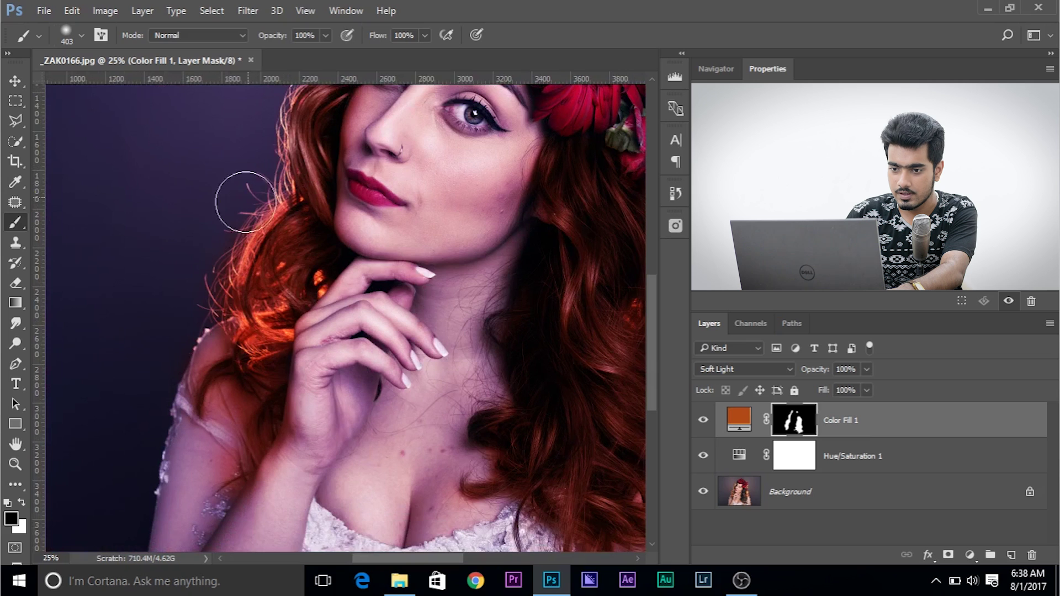
{"action": "left_click_drag", "start_coordinate": [208, 308], "coordinate": [170, 386]}
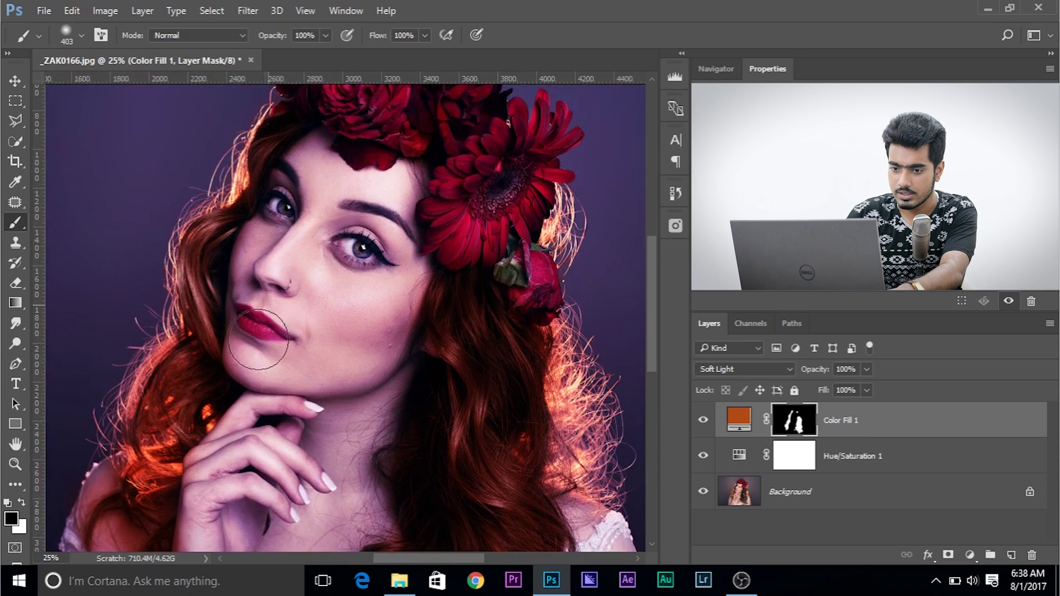
{"action": "left_click_drag", "start_coordinate": [82, 510], "coordinate": [229, 232]}
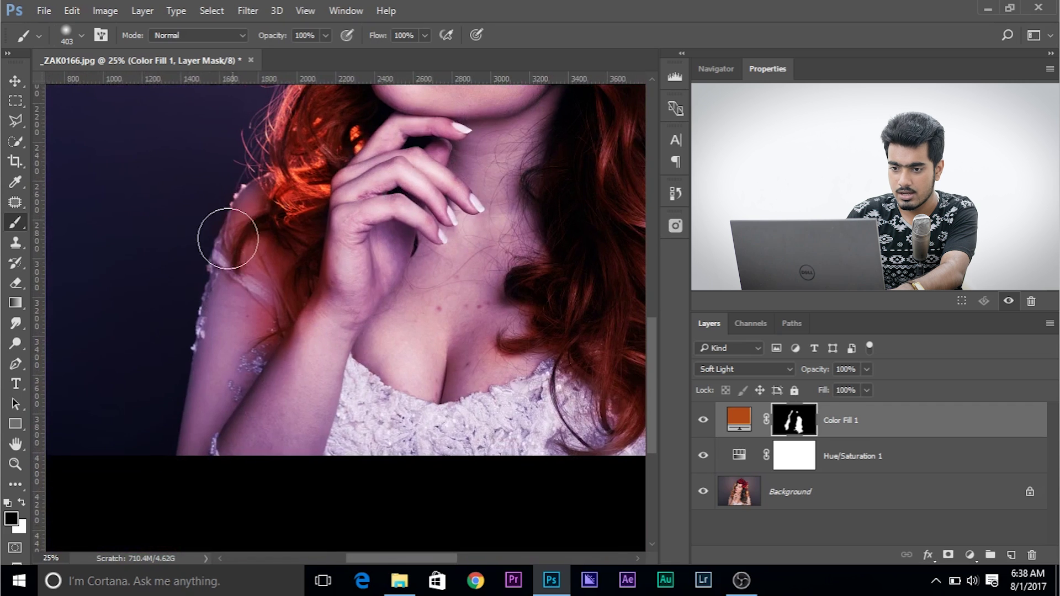
{"action": "mouse_move", "coordinate": [262, 267]}
{"action": "left_mouse_down"}
{"action": "mouse_move", "coordinate": [272, 309]}
{"action": "mouse_move", "coordinate": [268, 262]}
{"action": "mouse_move", "coordinate": [264, 305]}
{"action": "mouse_move", "coordinate": [211, 212]}
{"action": "left_mouse_up"}
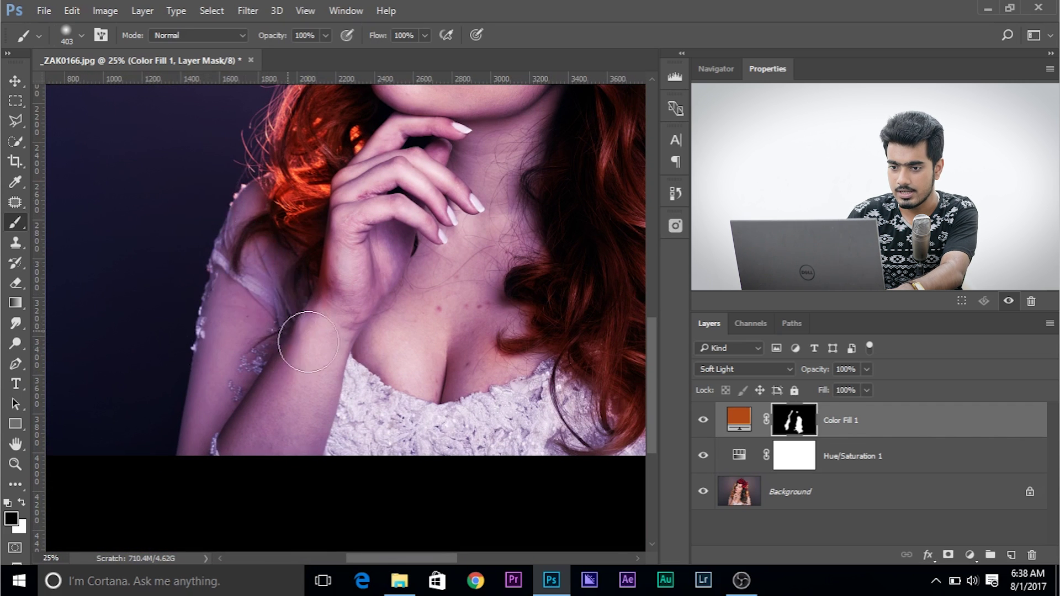
{"action": "mouse_move", "coordinate": [271, 292]}
{"action": "left_mouse_down"}
{"action": "mouse_move", "coordinate": [269, 261]}
{"action": "mouse_move", "coordinate": [255, 279]}
{"action": "mouse_move", "coordinate": [215, 164]}
{"action": "mouse_move", "coordinate": [239, 196]}
{"action": "mouse_move", "coordinate": [228, 259]}
{"action": "left_mouse_up"}
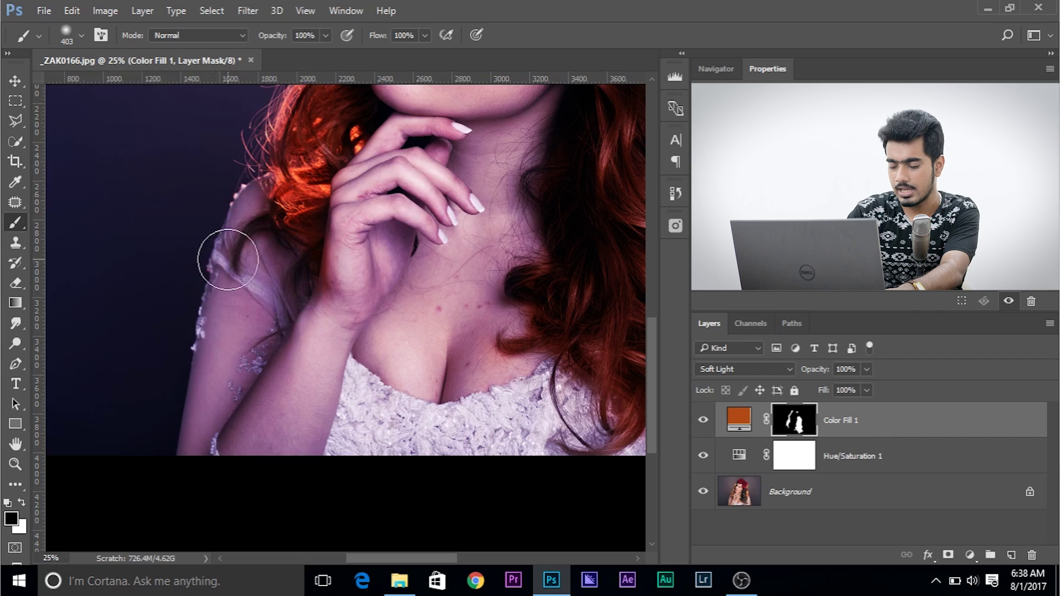
Enlarge the brush to 867 px and paint black on the mask over the raised hand and wrist to clear the remaining tint.
{"action": "key", "text": "ctrl+minus"}
{"action": "key", "text": "ctrl+minus"}
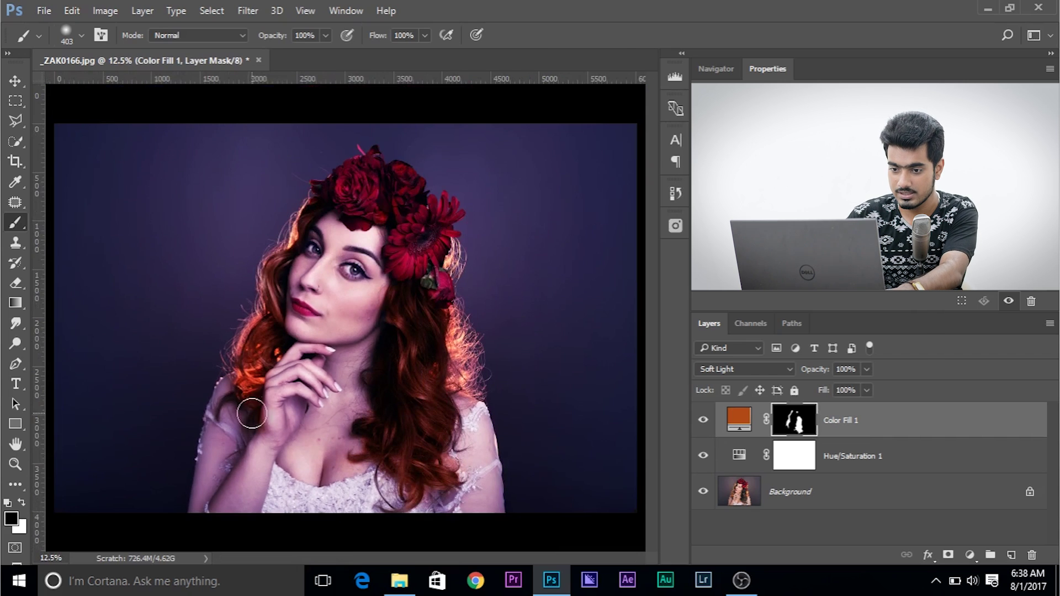
{"action": "mouse_move", "coordinate": [242, 372]}
{"action": "left_mouse_down"}
{"action": "mouse_move", "coordinate": [263, 373]}
{"action": "mouse_move", "coordinate": [230, 350]}
{"action": "mouse_move", "coordinate": [272, 404]}
{"action": "left_mouse_up"}
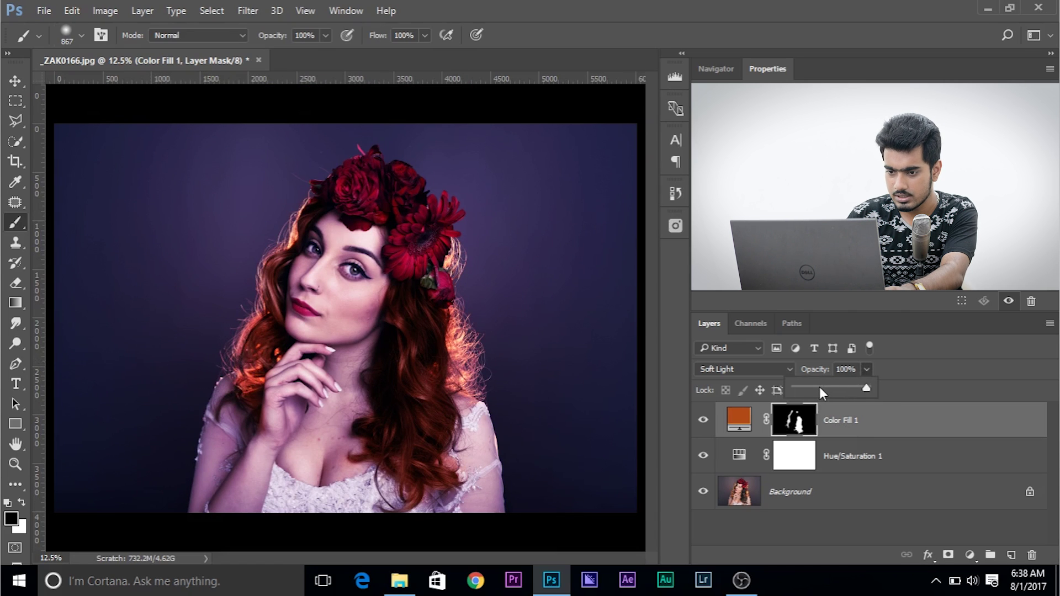
Set the orange fill layer's opacity to 40% and compare the portrait with the layer hidden and shown.
{"action": "left_click_drag", "start_coordinate": [819, 386], "coordinate": [807, 388]}
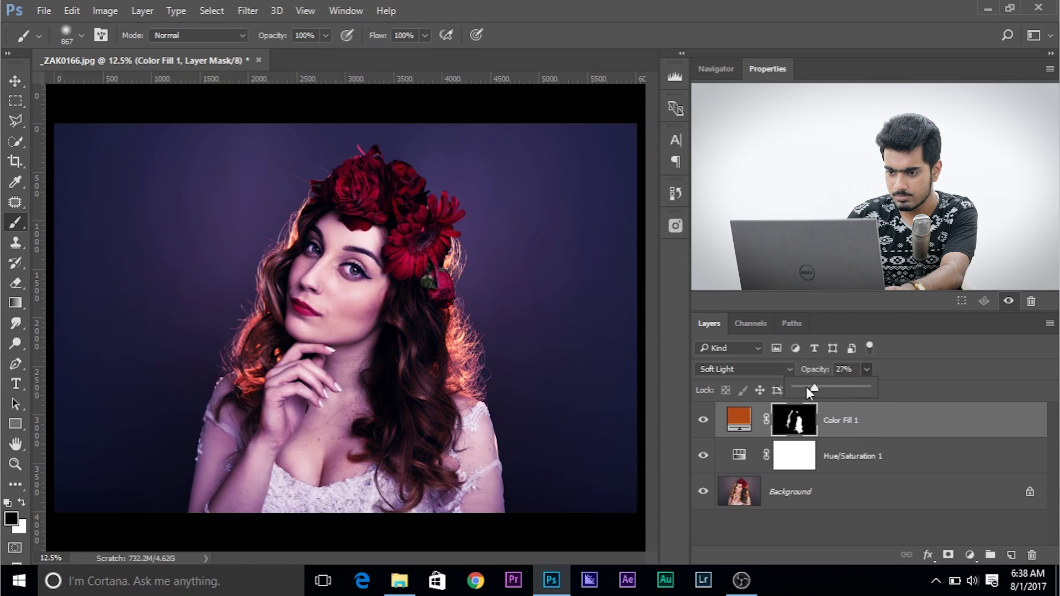
{"action": "left_click", "coordinate": [855, 370]}
{"action": "type", "text": "40"}
{"action": "key", "text": "Return"}
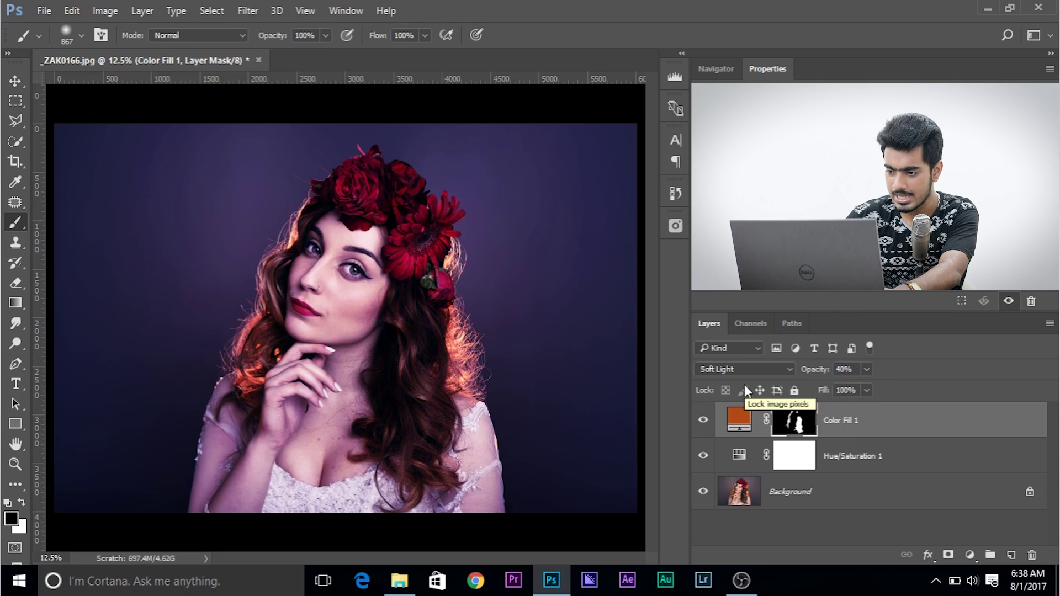
{"action": "left_click", "coordinate": [703, 424]}
{"action": "left_click", "coordinate": [703, 424]}
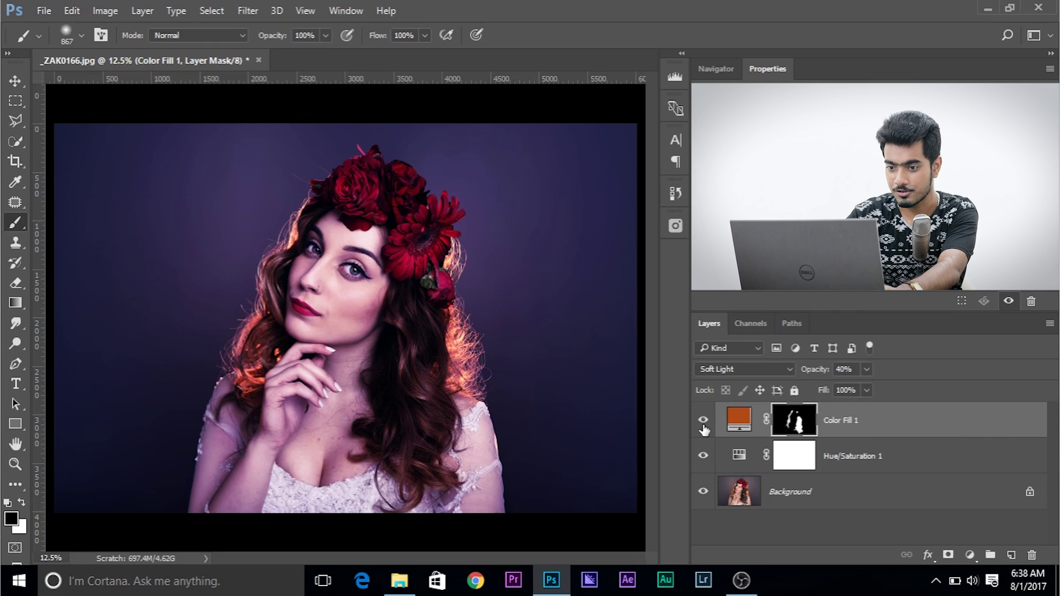
{"action": "key", "text": "ctrl+plus"}
{"action": "key", "text": "ctrl+minus"}
{"action": "key", "text": "ctrl+plus"}
{"action": "key", "text": "ctrl+minus"}
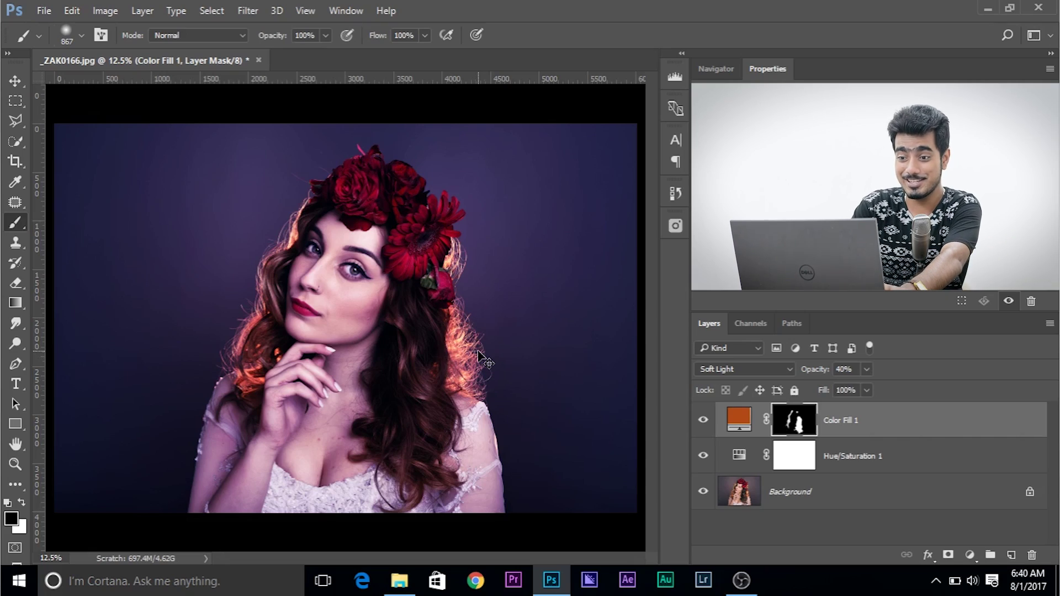
Reduce the brush size to 168 px and add a new empty layer above the orange fill layer.
{"action": "scroll", "coordinate": [478, 353], "scroll_direction": "up", "scroll_amount": 4}
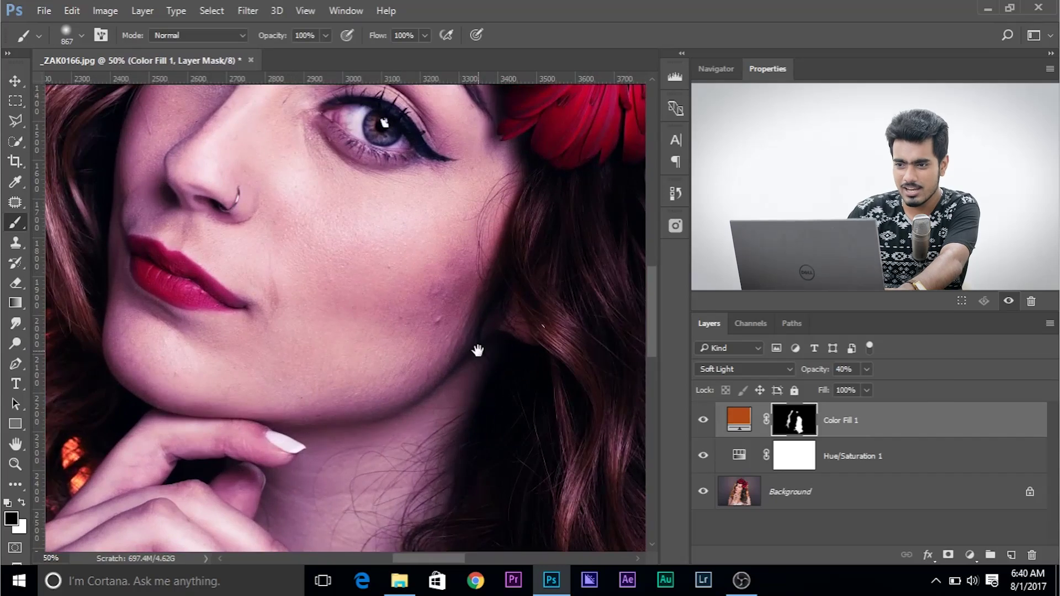
{"action": "left_click_drag", "start_coordinate": [409, 211], "coordinate": [433, 402]}
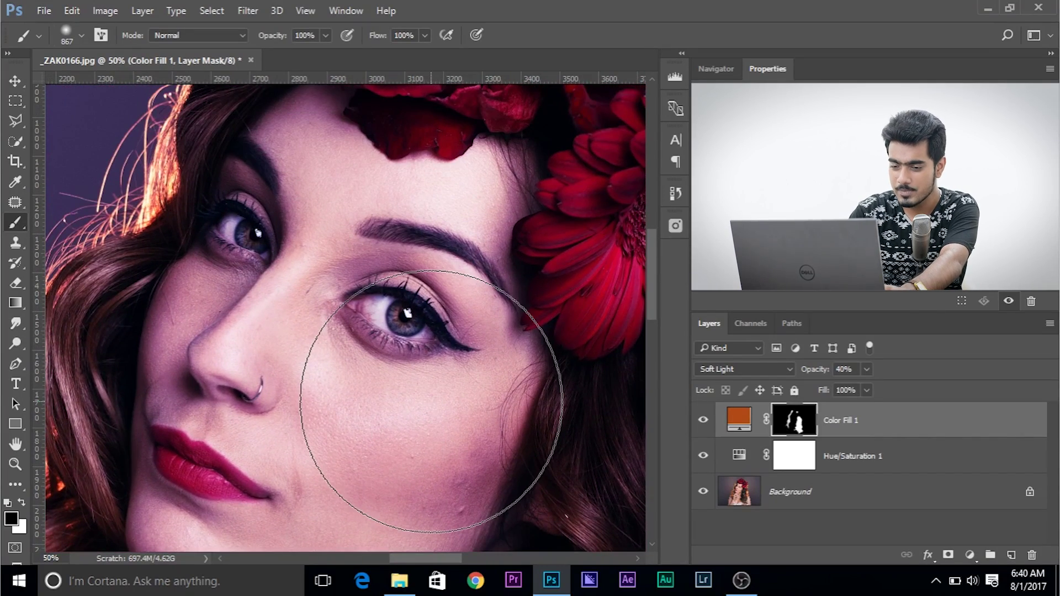
{"action": "key", "text": "ctrl+plus"}
{"action": "scroll", "coordinate": [433, 409], "scroll_direction": "up", "scroll_amount": 1}
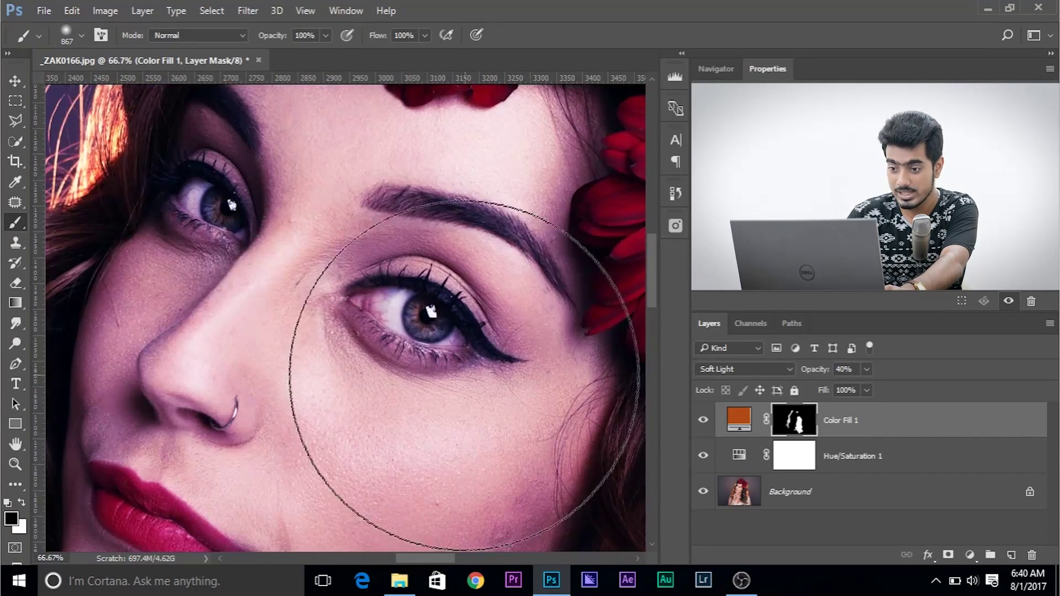
{"action": "left_click_drag", "start_coordinate": [467, 387], "coordinate": [445, 379]}
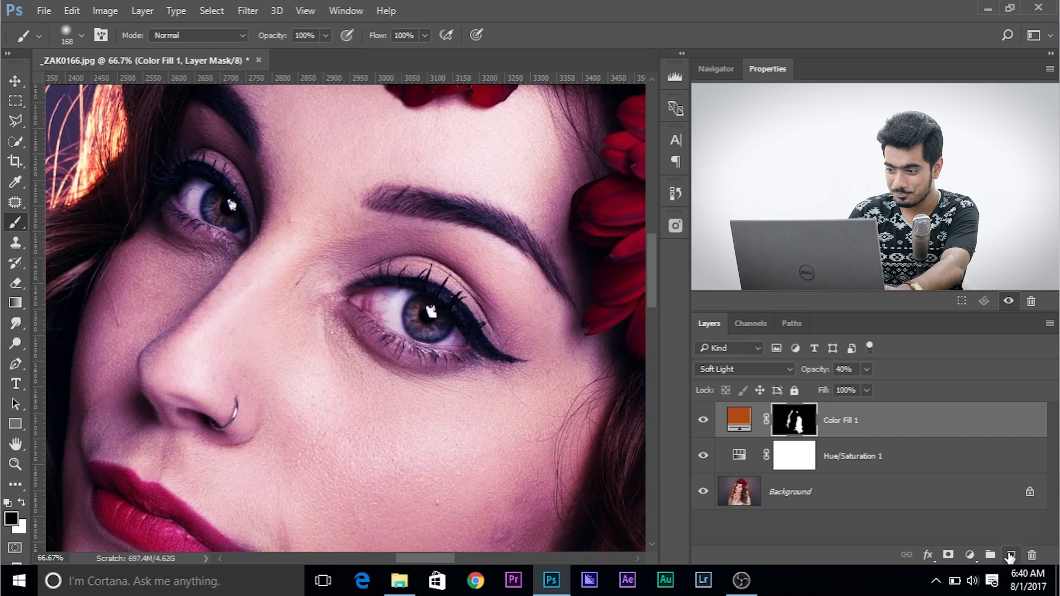
{"action": "left_click", "coordinate": [1009, 556]}
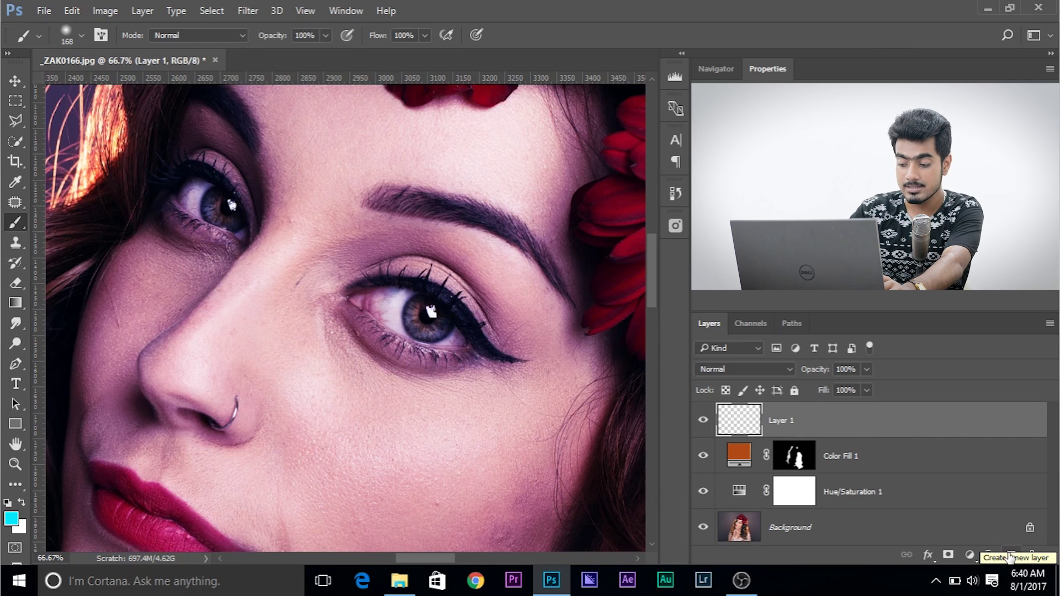
{"action": "key", "text": "shift+F5"}
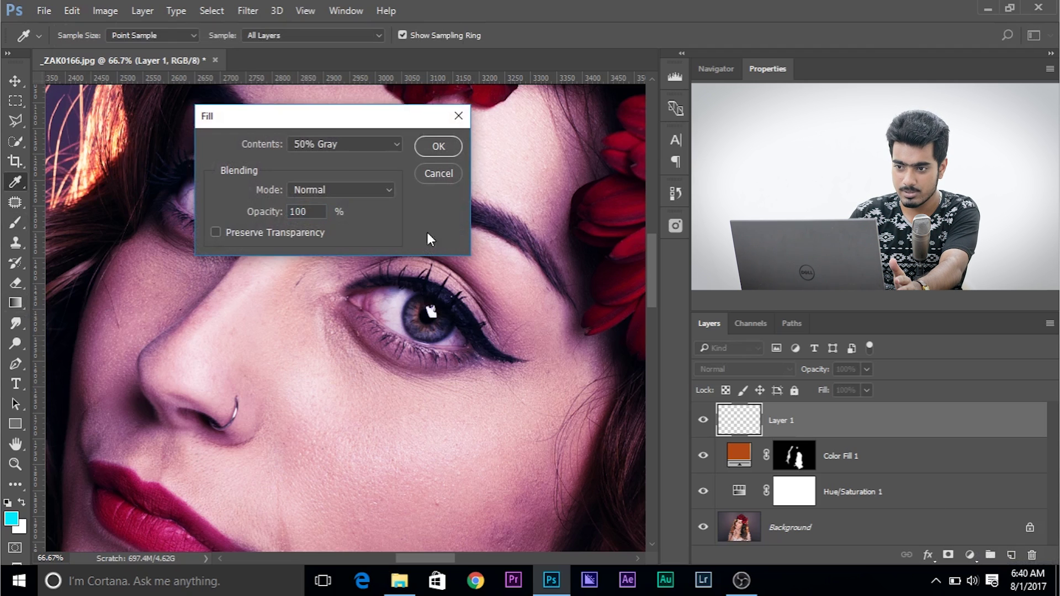
{"action": "left_click", "coordinate": [460, 175]}
{"action": "left_click", "coordinate": [15, 303]}
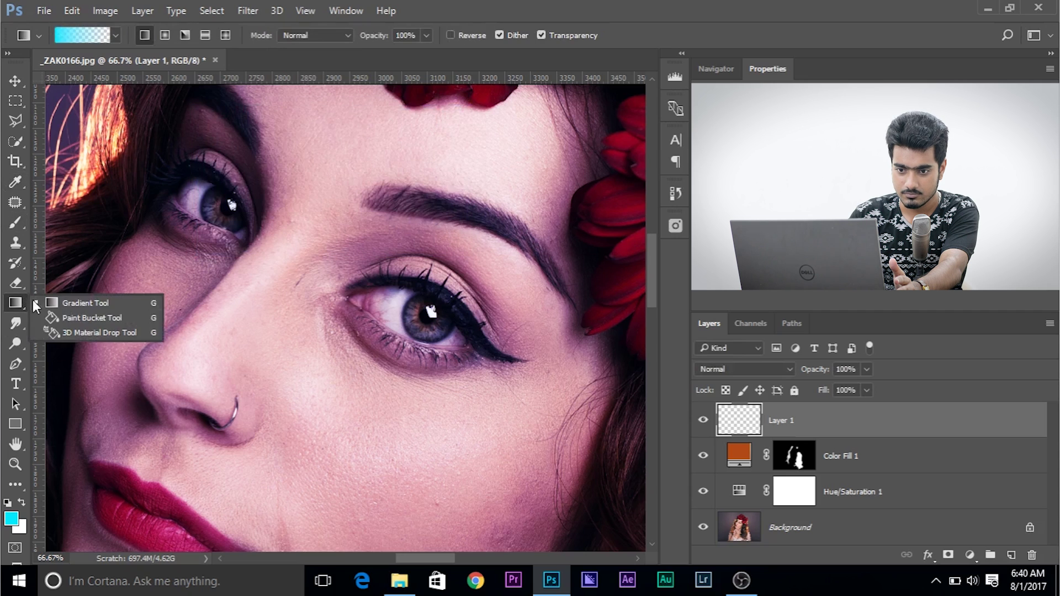
{"action": "left_click", "coordinate": [72, 316]}
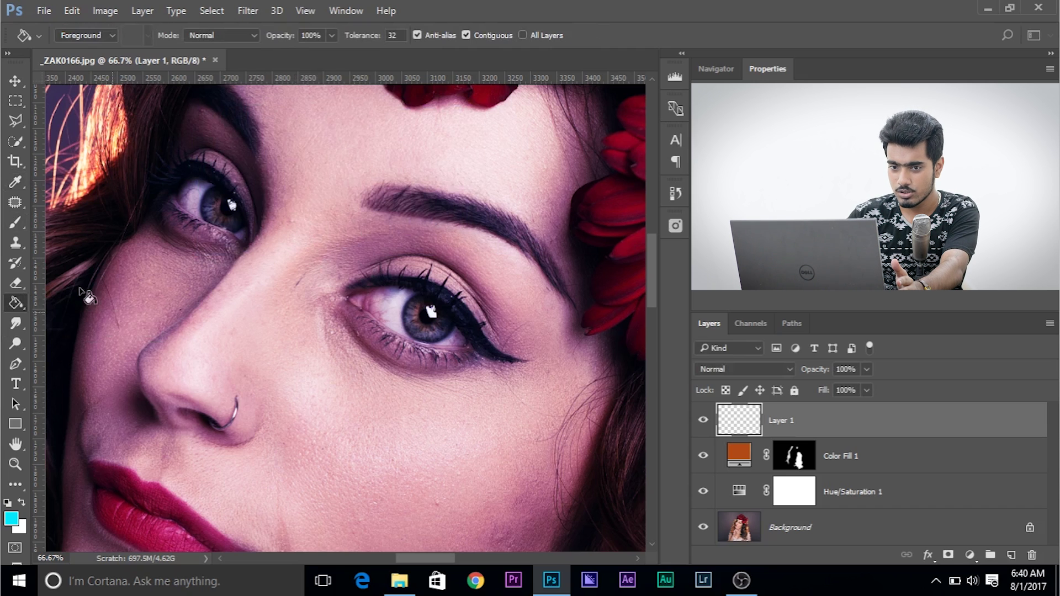
{"action": "key", "text": "v"}
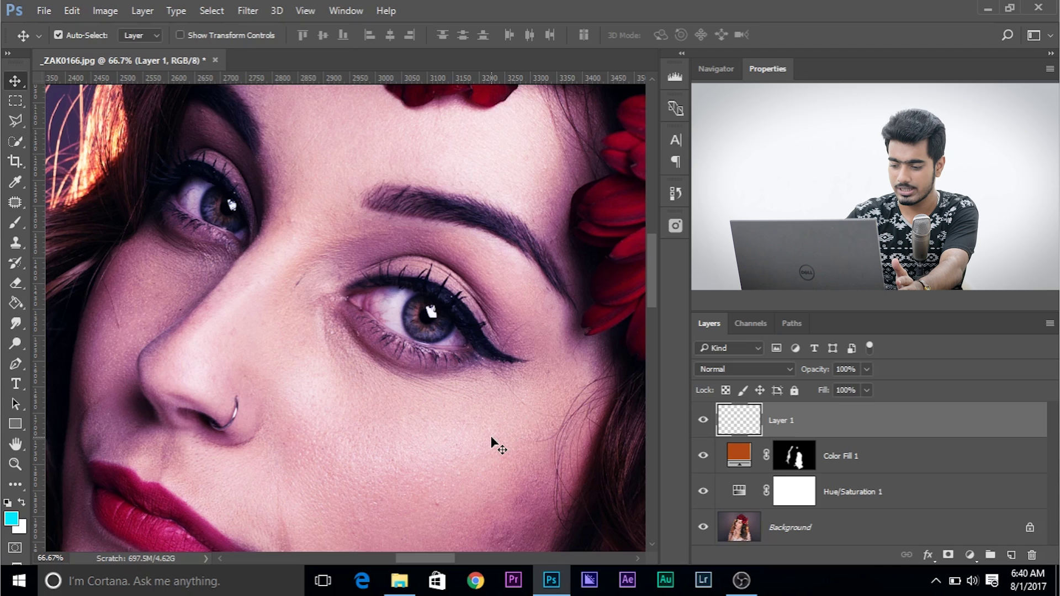
Fill the new layer with 50% Gray at 100% opacity and set its blend mode to Color Dodge.
{"action": "key", "text": "shift+F5"}
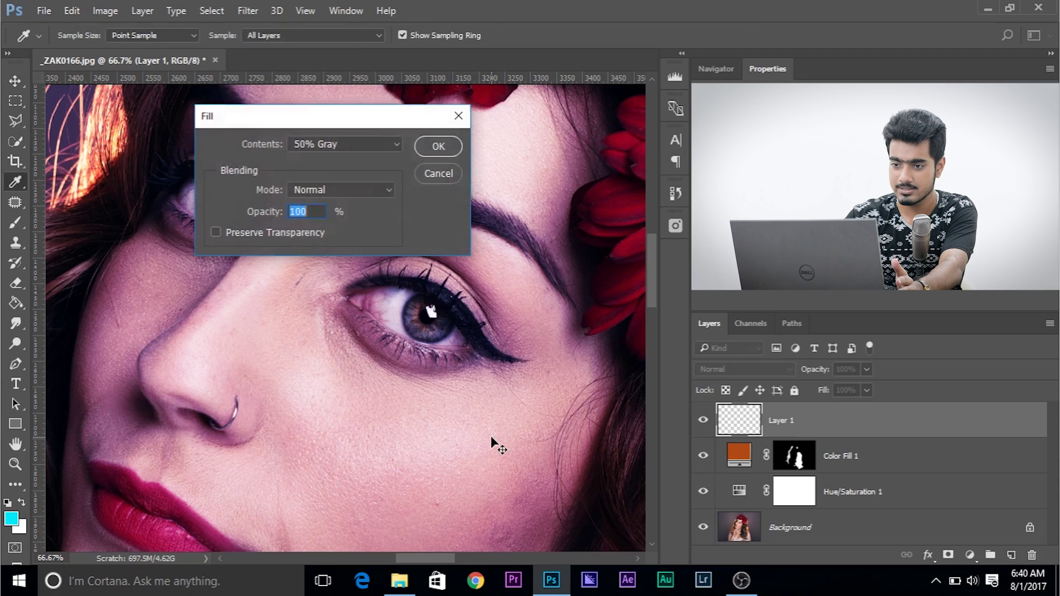
{"action": "left_click", "coordinate": [343, 146]}
{"action": "left_click", "coordinate": [337, 256]}
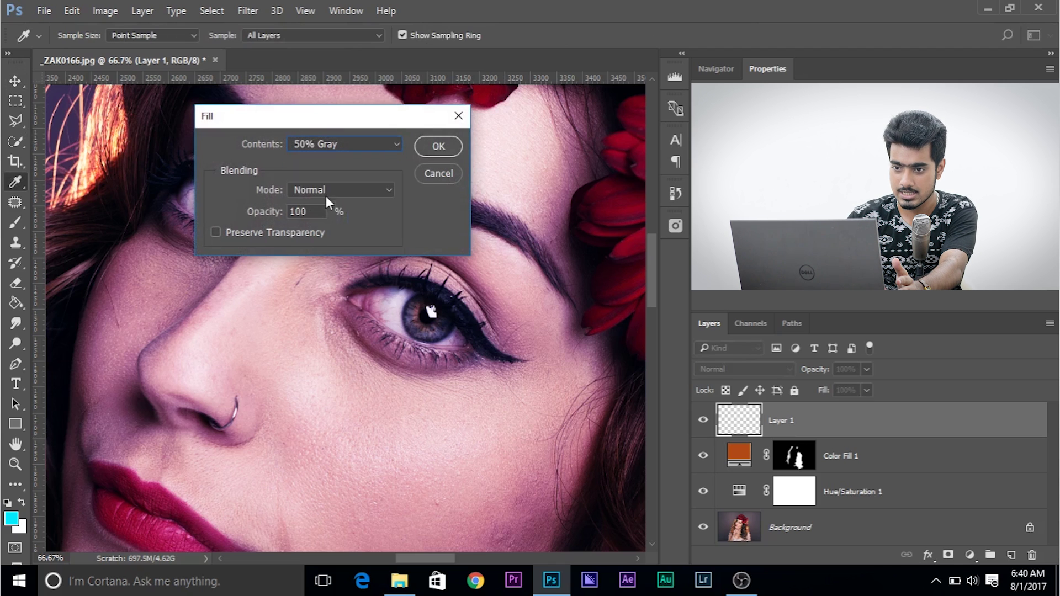
{"action": "left_click", "coordinate": [413, 153]}
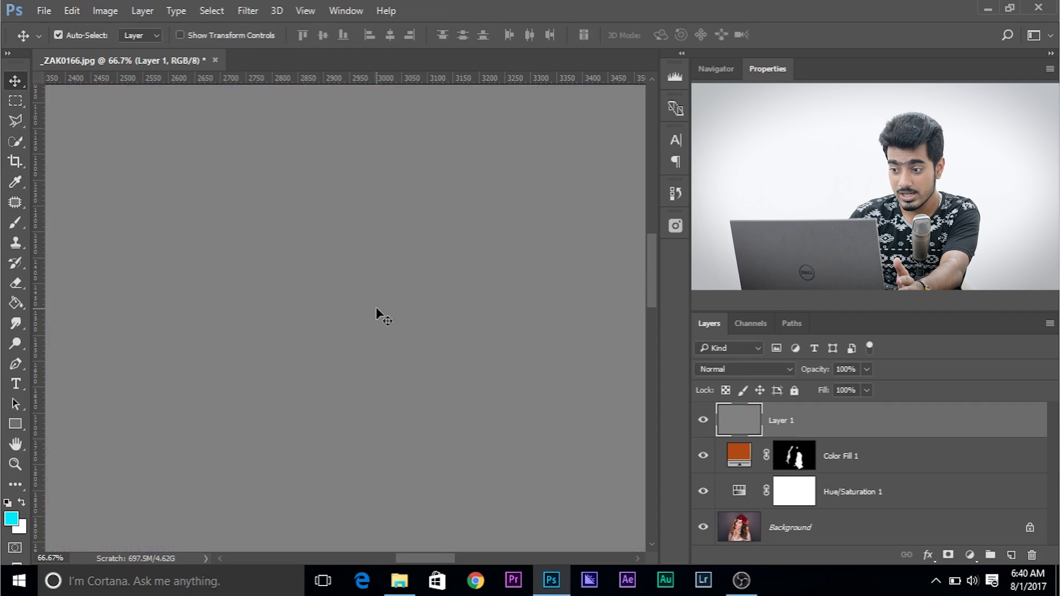
{"action": "left_click", "coordinate": [731, 371]}
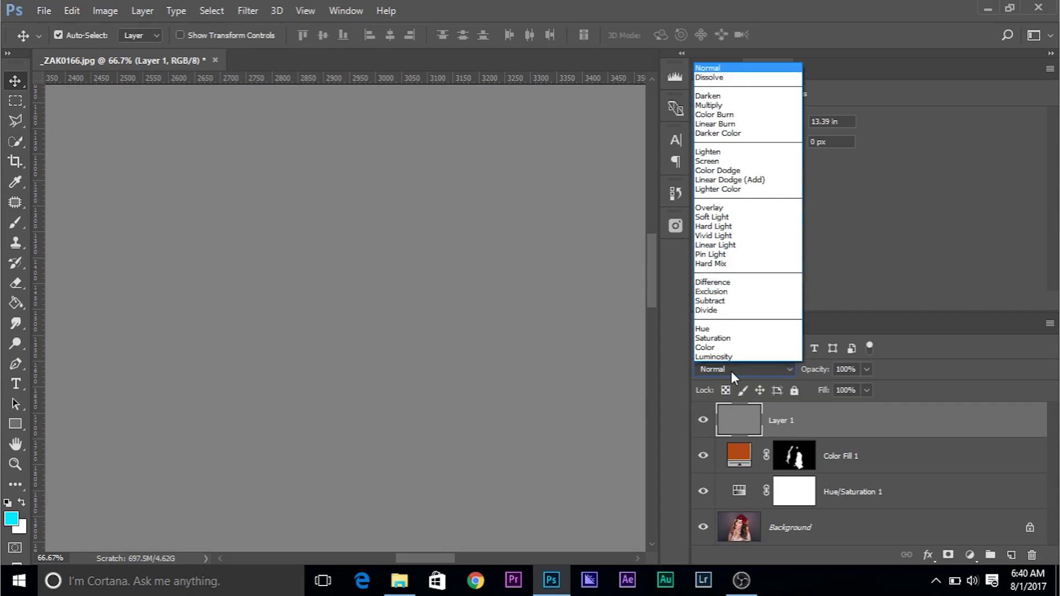
{"action": "left_click", "coordinate": [778, 169]}
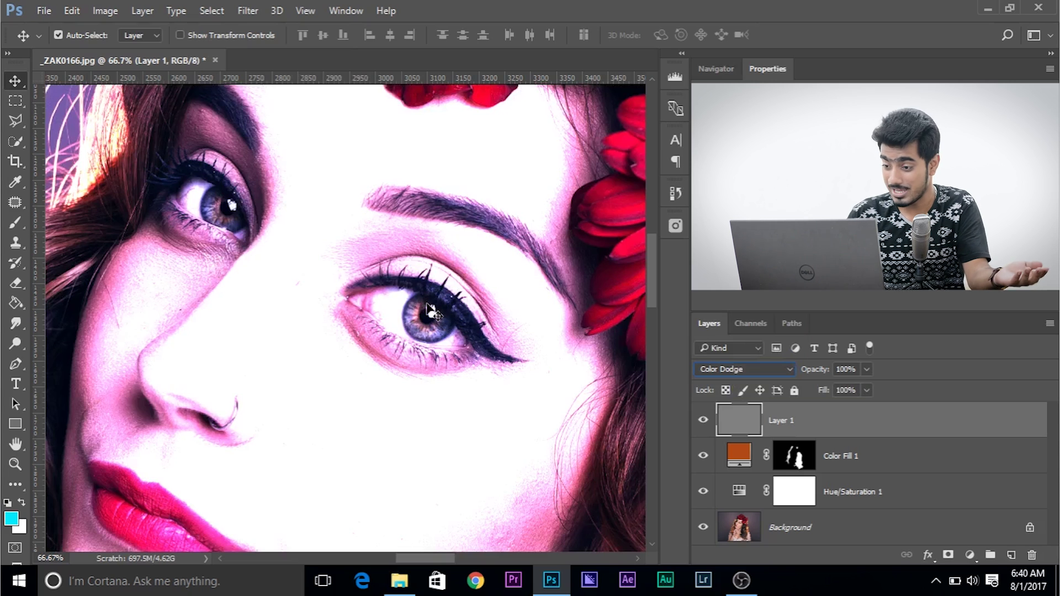
Add a layer mask to the gray Color Dodge layer, replacing the white mask with a black one that hides the effect.
{"action": "left_click", "coordinate": [947, 555]}
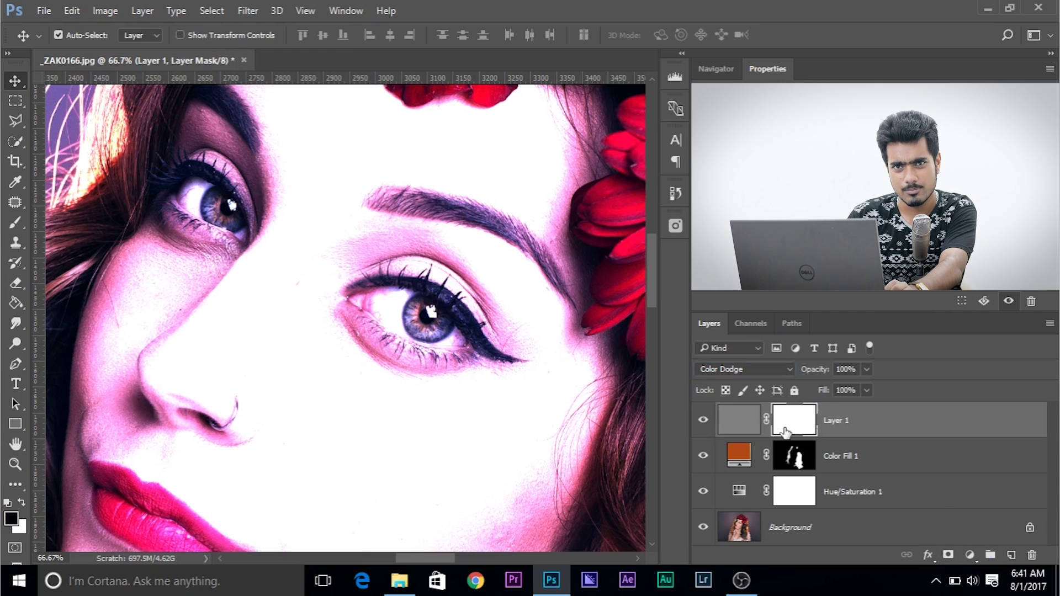
{"action": "key", "text": "ctrl"}
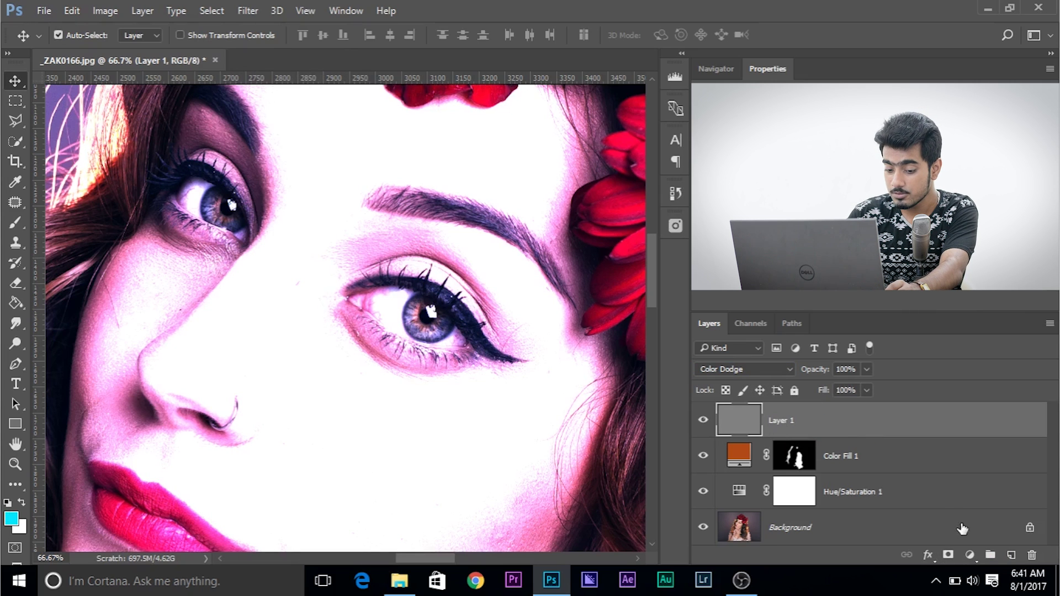
{"action": "left_click", "coordinate": [948, 555], "text": "alt"}
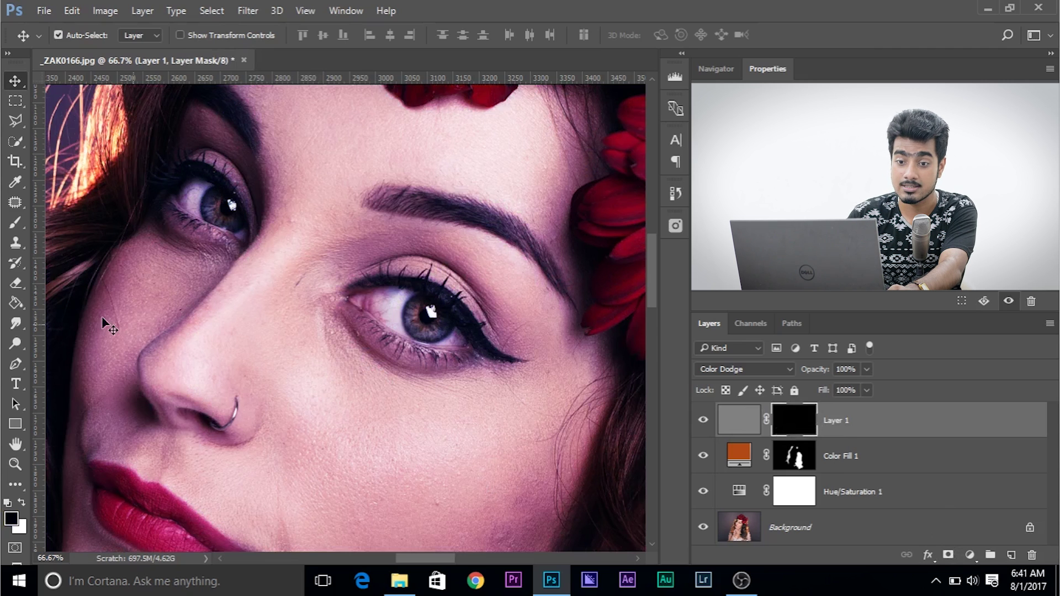
Paint the nearer eye's iris white on the gray Color Dodge layer's mask with a 44 px brush at 100% opacity.
{"action": "left_click", "coordinate": [15, 223]}
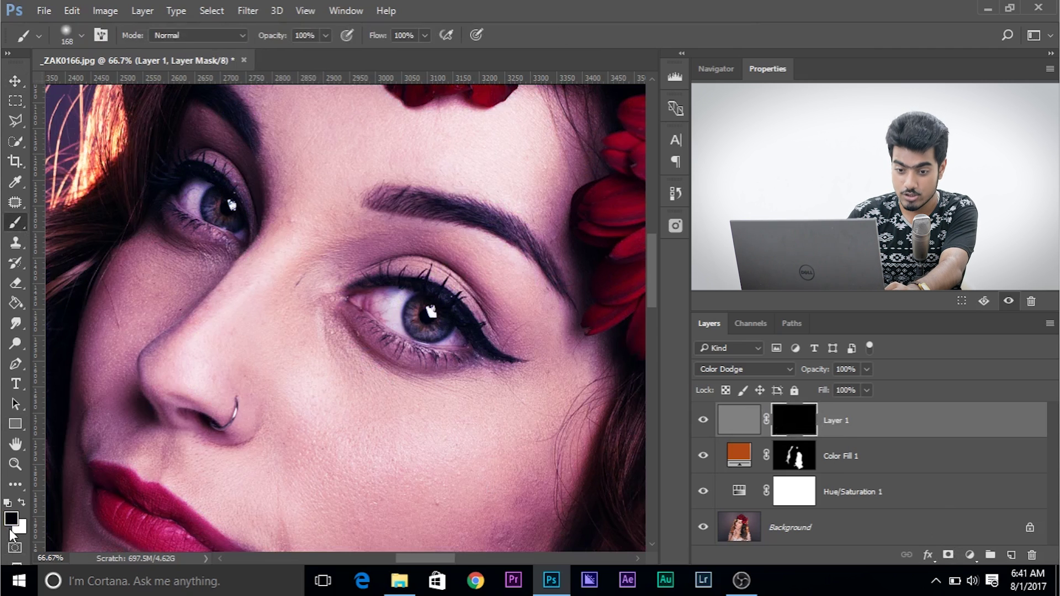
{"action": "key", "text": "x"}
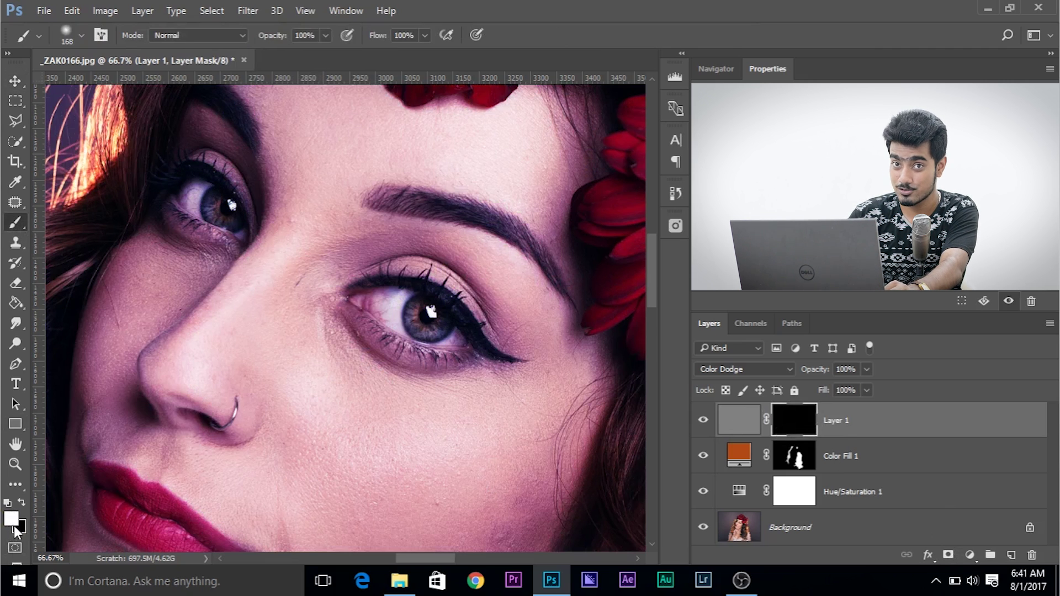
{"action": "key", "text": "ctrl+plus"}
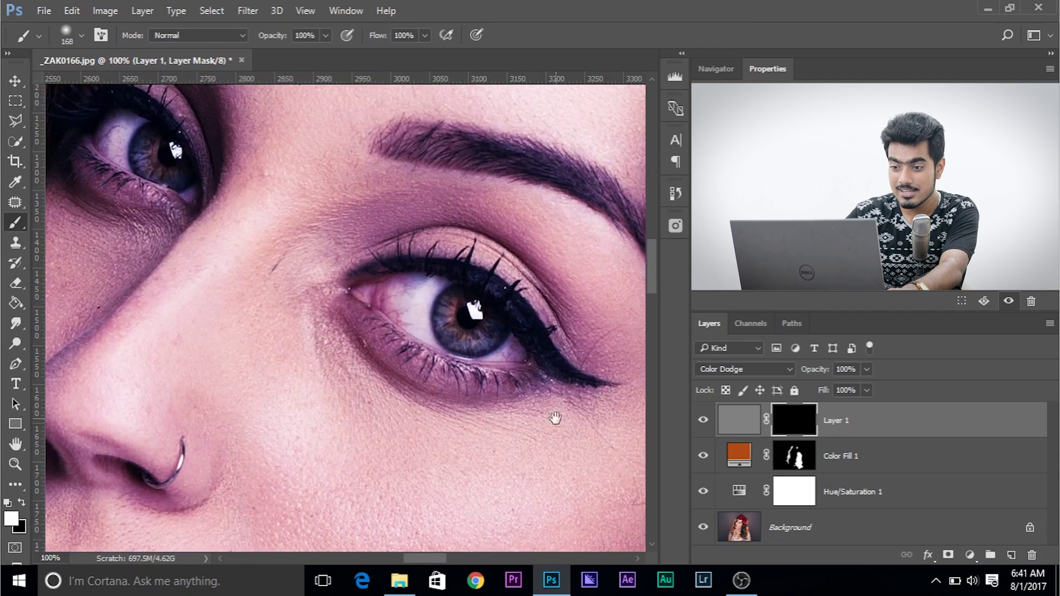
{"action": "left_click_drag", "start_coordinate": [467, 366], "coordinate": [408, 334]}
{"action": "mouse_move", "coordinate": [408, 335]}
{"action": "left_mouse_down"}
{"action": "mouse_move", "coordinate": [350, 325]}
{"action": "mouse_move", "coordinate": [391, 281]}
{"action": "mouse_move", "coordinate": [388, 295]}
{"action": "mouse_move", "coordinate": [409, 311]}
{"action": "mouse_move", "coordinate": [438, 293]}
{"action": "mouse_move", "coordinate": [422, 308]}
{"action": "mouse_move", "coordinate": [407, 304]}
{"action": "mouse_move", "coordinate": [395, 288]}
{"action": "mouse_move", "coordinate": [407, 272]}
{"action": "mouse_move", "coordinate": [382, 259]}
{"action": "mouse_move", "coordinate": [371, 307]}
{"action": "mouse_move", "coordinate": [376, 267]}
{"action": "mouse_move", "coordinate": [389, 263]}
{"action": "mouse_move", "coordinate": [376, 296]}
{"action": "left_mouse_up"}
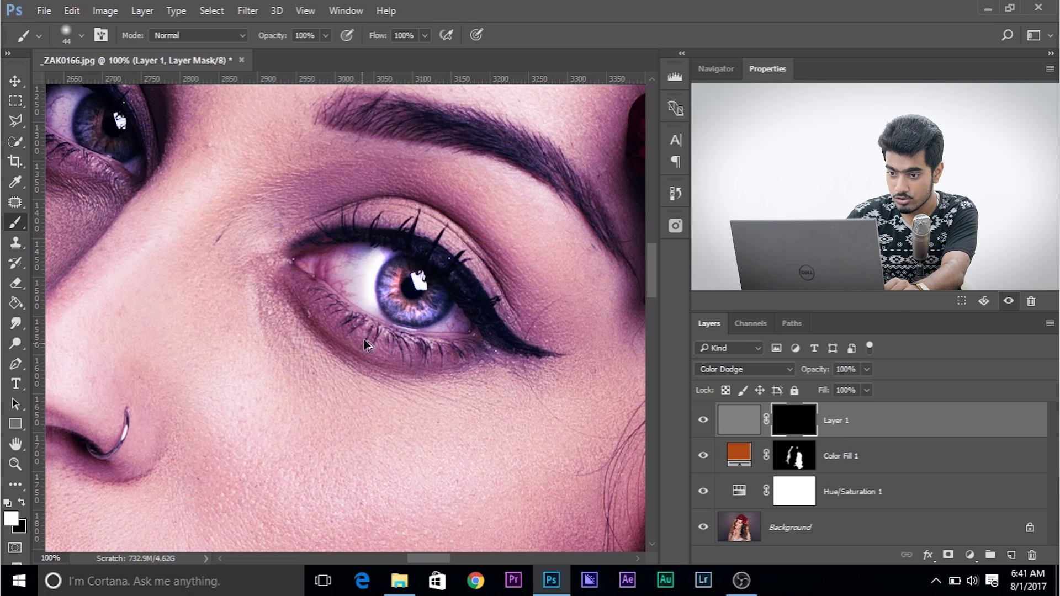
{"action": "key", "text": "ctrl+z"}
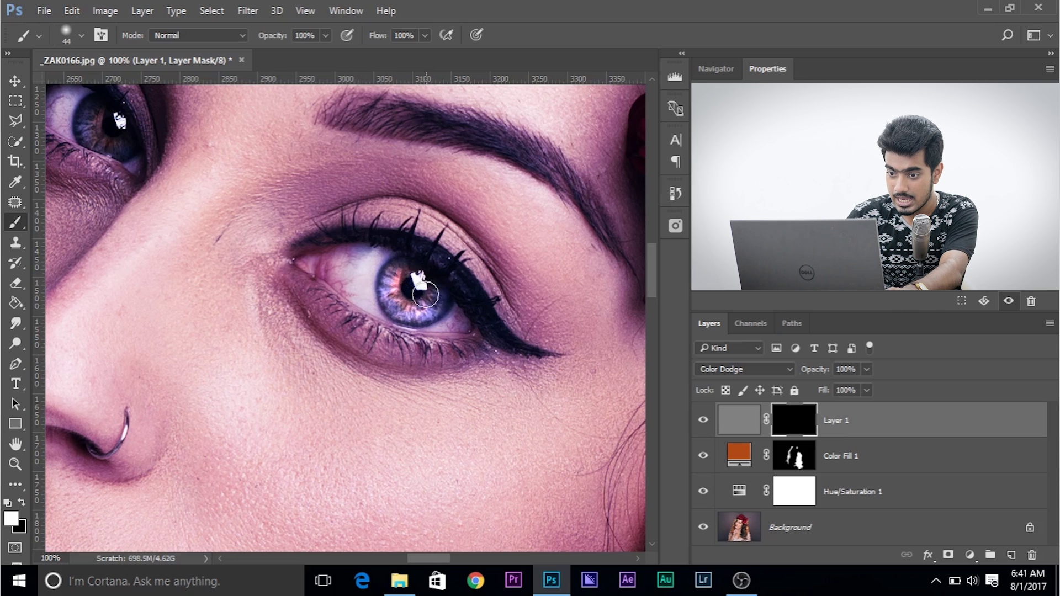
{"action": "left_click_drag", "start_coordinate": [419, 298], "coordinate": [480, 385]}
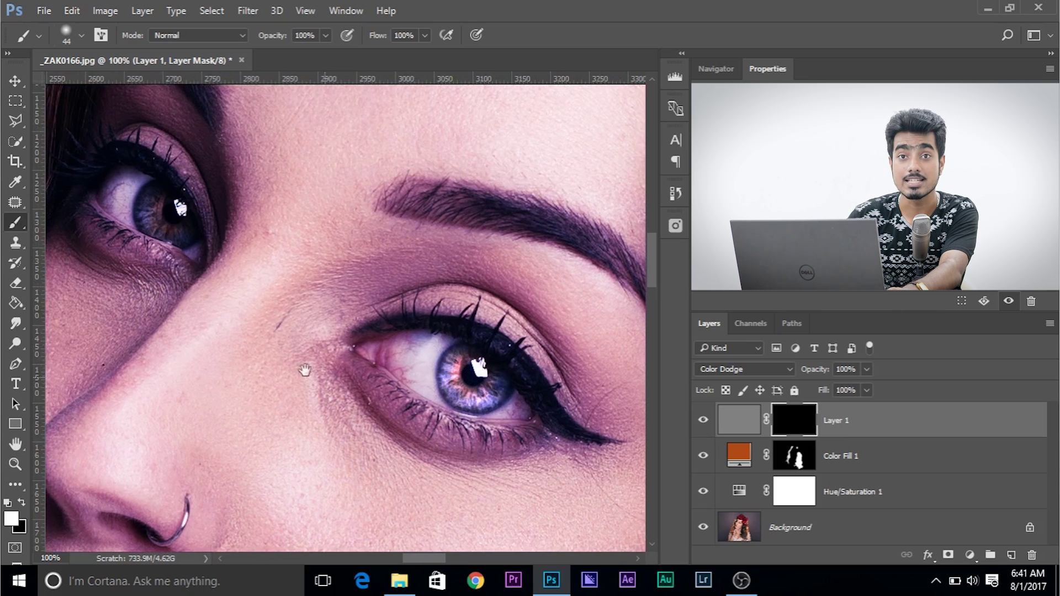
Brighten the farther eye's iris by painting white on the mask, and clean the spill below it with black.
{"action": "left_click_drag", "start_coordinate": [269, 352], "coordinate": [304, 371]}
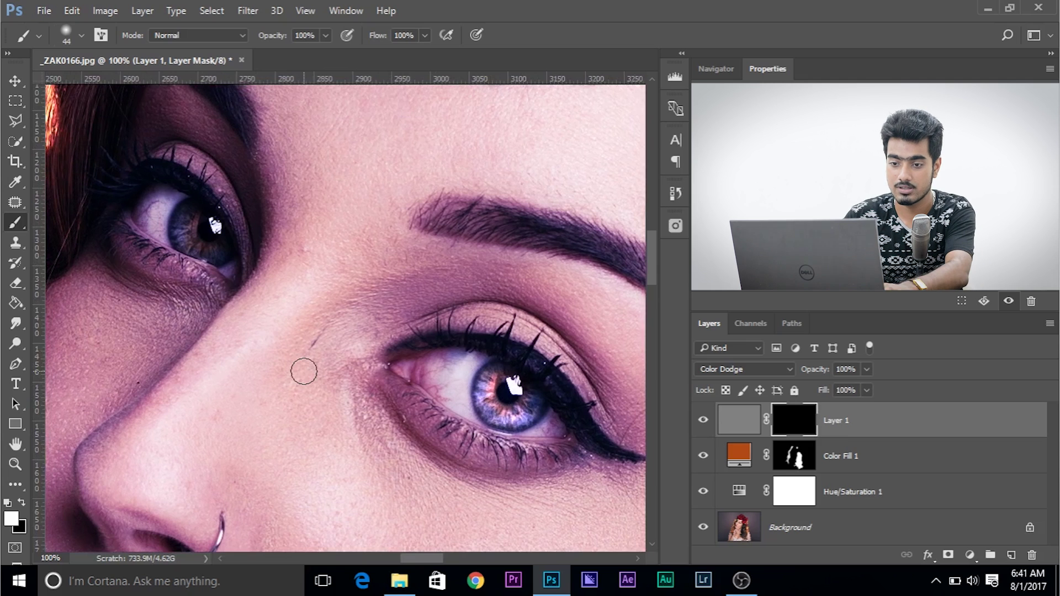
{"action": "left_click_drag", "start_coordinate": [245, 287], "coordinate": [250, 291]}
{"action": "mouse_move", "coordinate": [189, 226]}
{"action": "left_mouse_down"}
{"action": "mouse_move", "coordinate": [203, 252]}
{"action": "mouse_move", "coordinate": [229, 243]}
{"action": "mouse_move", "coordinate": [208, 253]}
{"action": "mouse_move", "coordinate": [191, 244]}
{"action": "mouse_move", "coordinate": [188, 229]}
{"action": "mouse_move", "coordinate": [208, 213]}
{"action": "mouse_move", "coordinate": [190, 246]}
{"action": "mouse_move", "coordinate": [229, 247]}
{"action": "mouse_move", "coordinate": [181, 282]}
{"action": "left_mouse_up"}
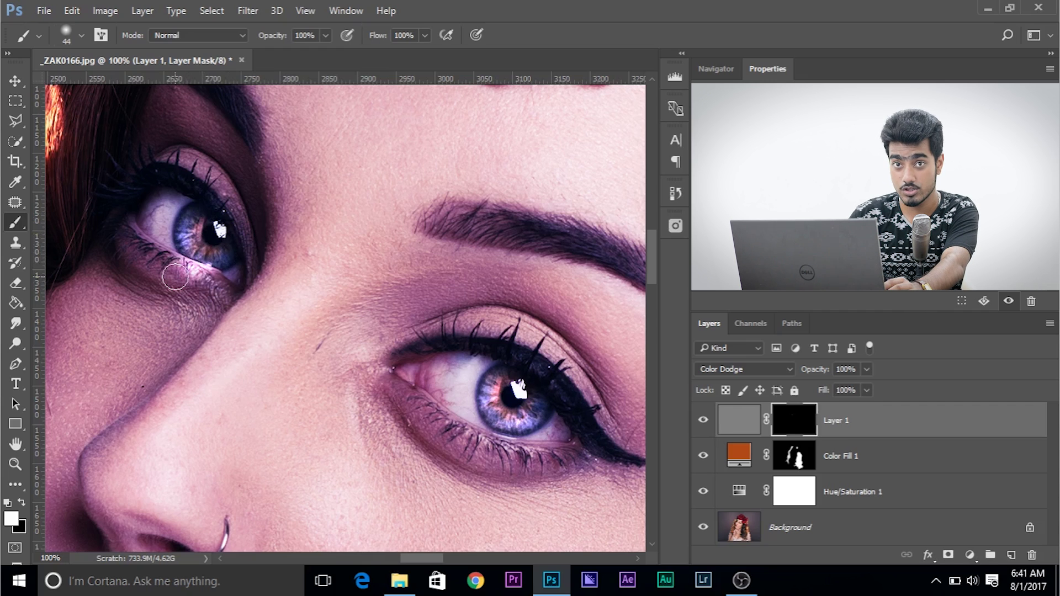
{"action": "key", "text": "x"}
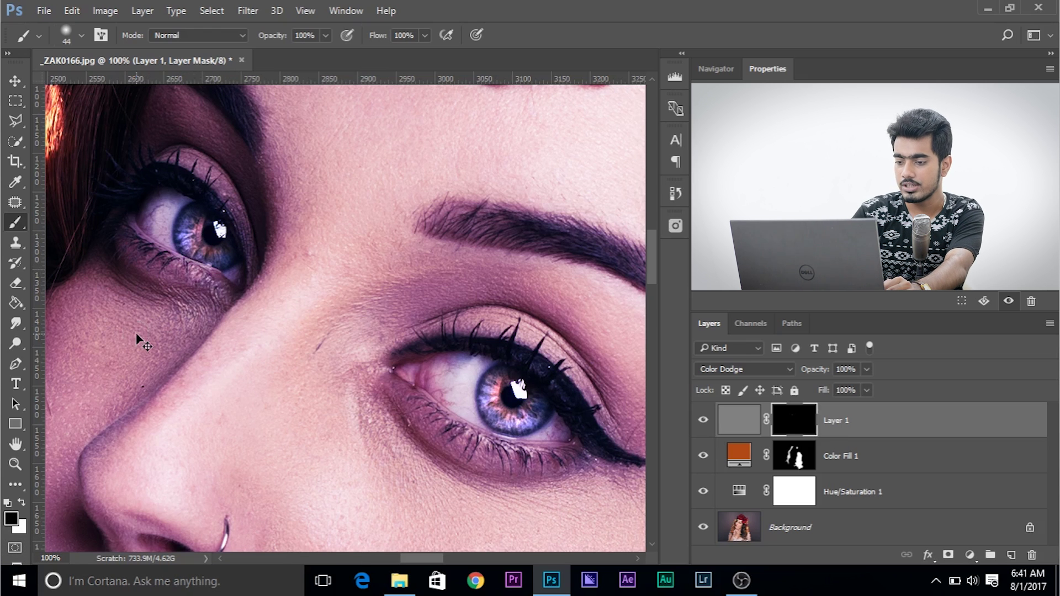
Lower the gray Color Dodge layer's opacity to 40% while judging the eyes within the wider portrait.
{"action": "key", "text": "ctrl+minus"}
{"action": "key", "text": "ctrl+minus"}
{"action": "key", "text": "ctrl+minus"}
{"action": "key", "text": "ctrl+minus"}
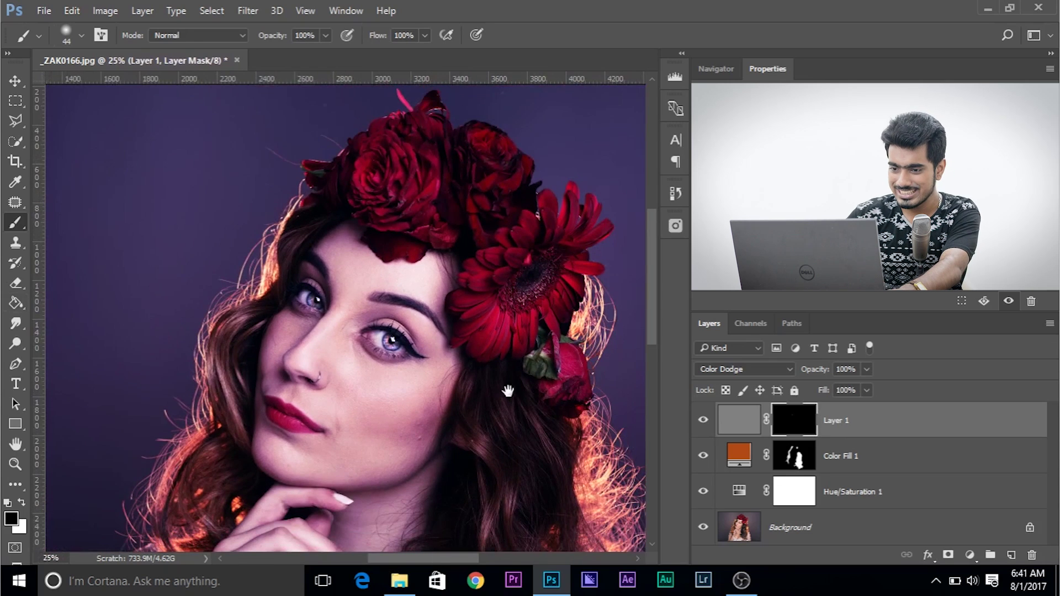
{"action": "left_click_drag", "start_coordinate": [508, 391], "coordinate": [473, 347]}
{"action": "left_click", "coordinate": [866, 370]}
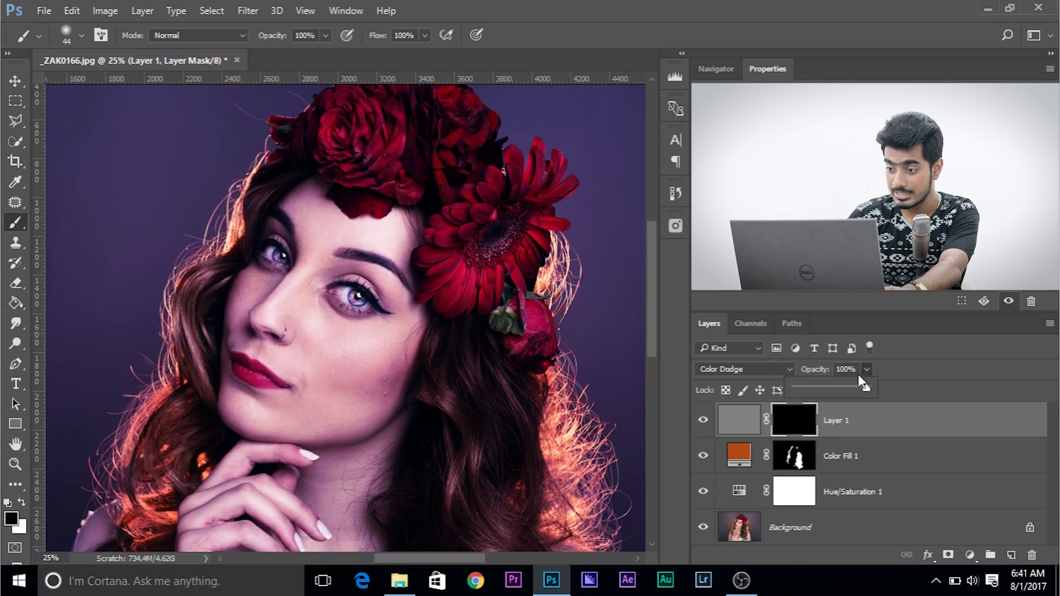
{"action": "left_click_drag", "start_coordinate": [826, 386], "coordinate": [823, 386]}
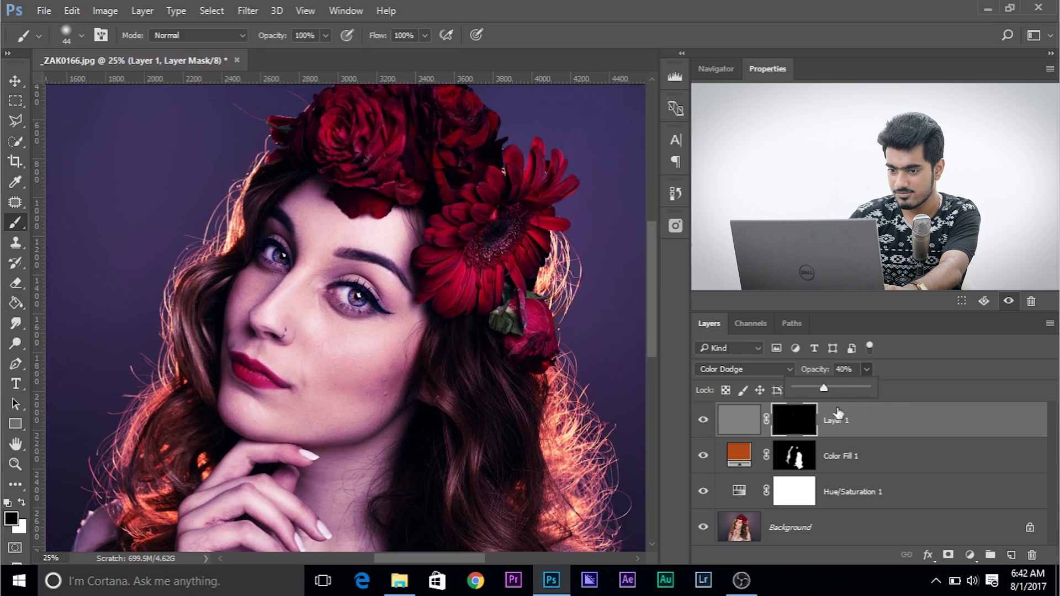
{"action": "left_click", "coordinate": [892, 401]}
Examine the graded portrait as a whole and up close on the face, including once with the interface panels hidden.
{"action": "key", "text": "ctrl+minus"}
{"action": "key", "text": "ctrl+minus"}
{"action": "key", "text": "ctrl+minus"}
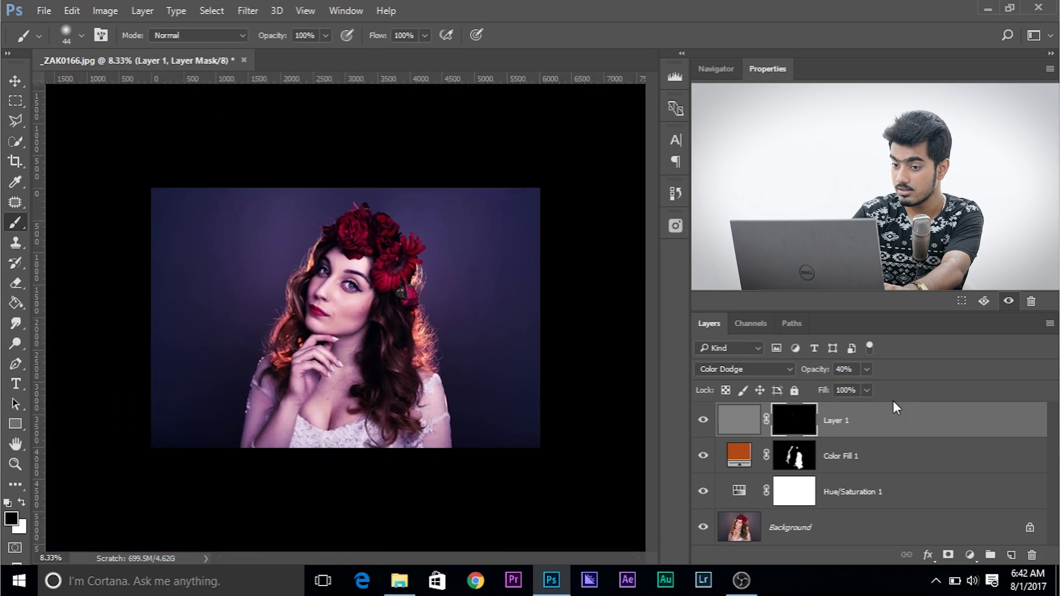
{"action": "key", "text": "ctrl+plus"}
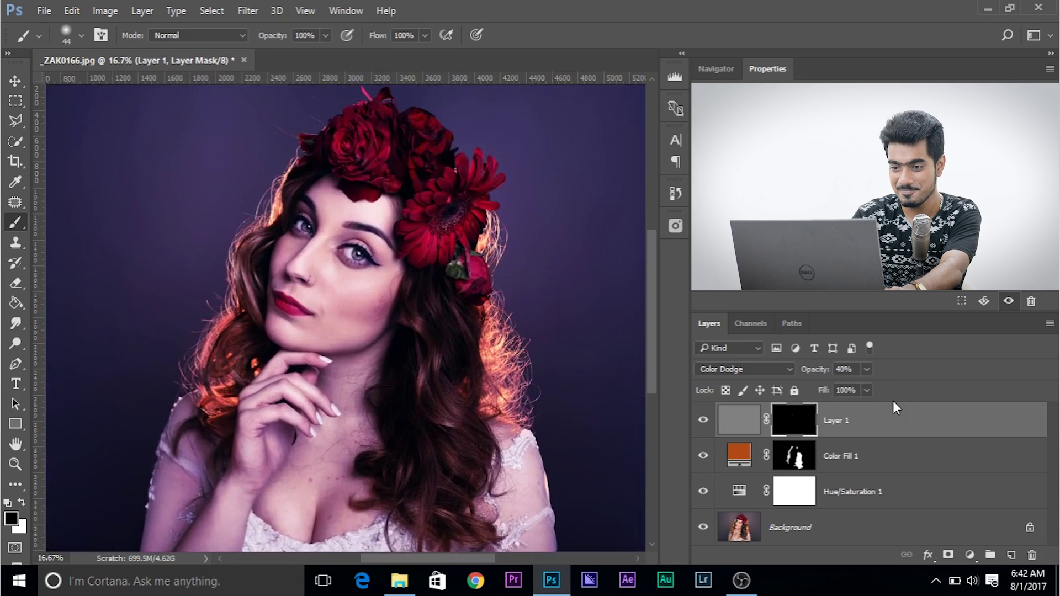
{"action": "key", "text": "ctrl+plus"}
{"action": "key", "text": "Tab"}
{"action": "key", "text": "ctrl+plus"}
{"action": "key", "text": "ctrl+minus"}
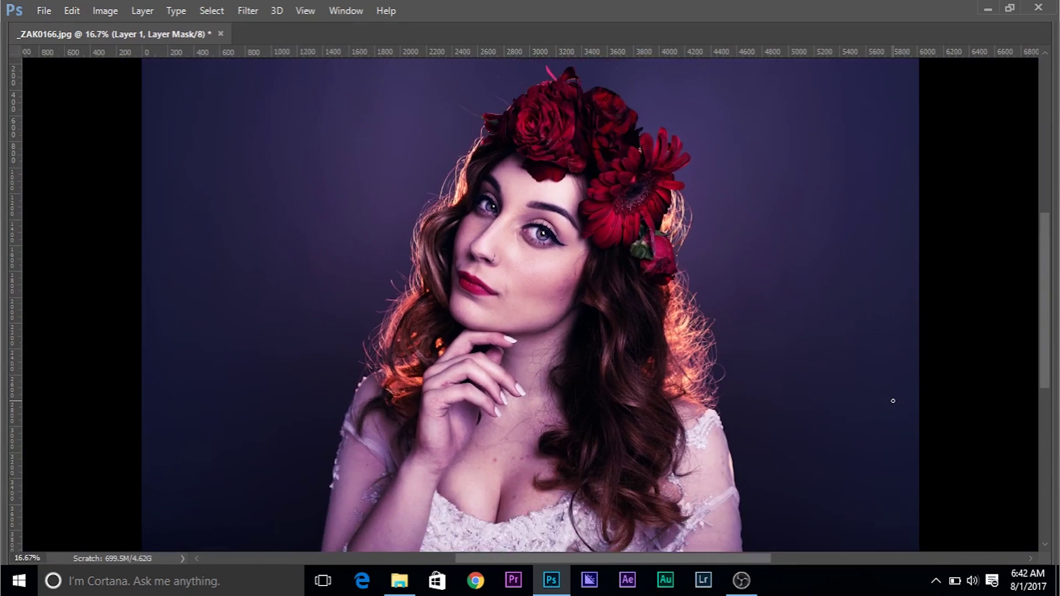
{"action": "key", "text": "Tab"}
{"action": "key", "text": "ctrl+plus"}
{"action": "key", "text": "ctrl+plus"}
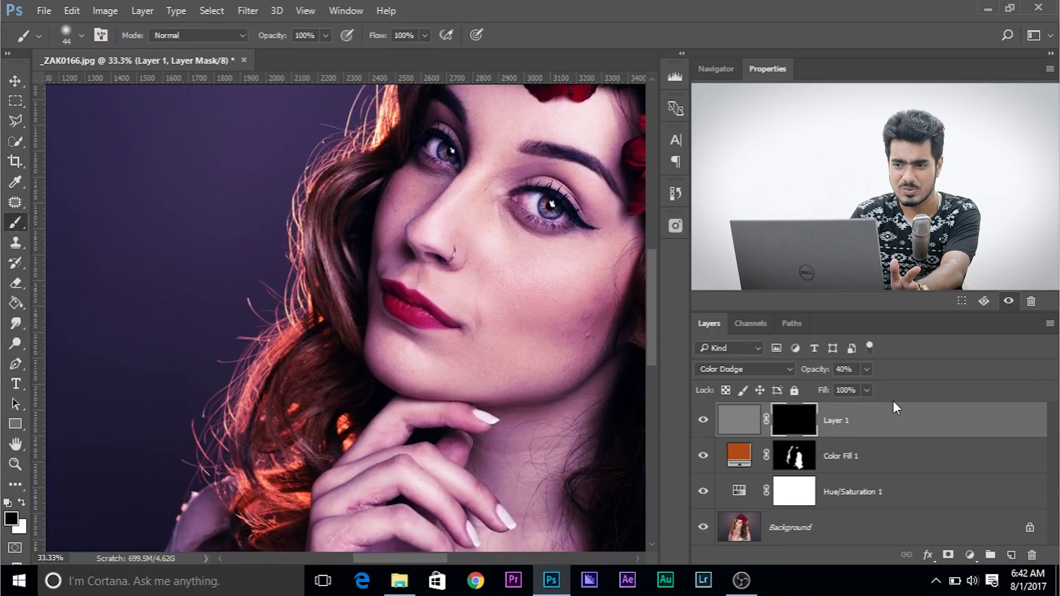
{"action": "key", "text": "ctrl+plus"}
{"action": "key", "text": "ctrl+minus"}
{"action": "key", "text": "ctrl+minus"}
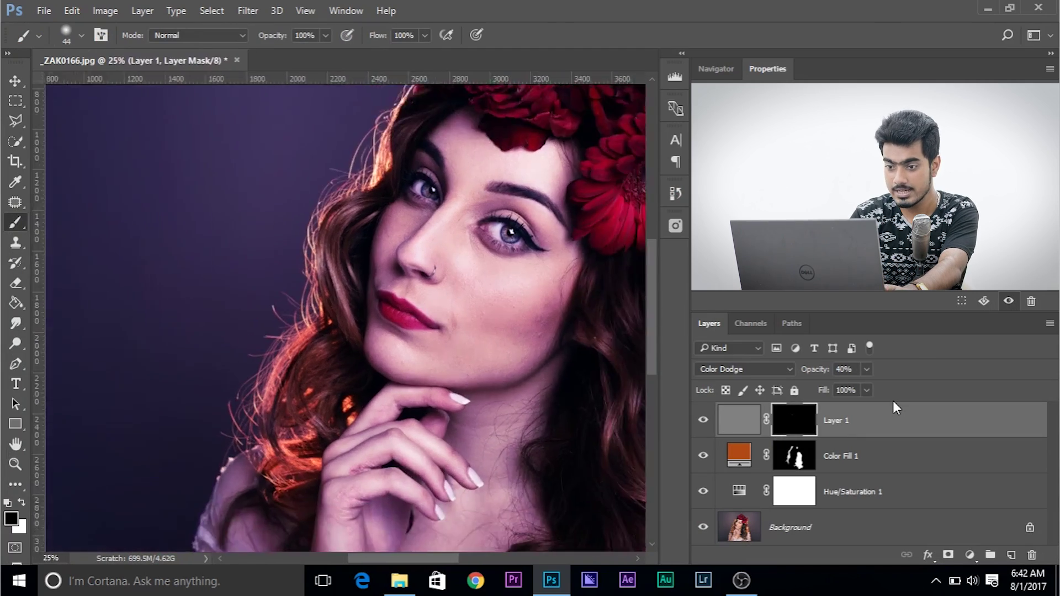
{"action": "key", "text": "ctrl+plus"}
{"action": "key", "text": "ctrl+plus"}
{"action": "left_click_drag", "start_coordinate": [512, 304], "coordinate": [279, 308]}
{"action": "key", "text": "ctrl+minus"}
{"action": "key", "text": "ctrl+minus"}
{"action": "key", "text": "ctrl+minus"}
{"action": "key", "text": "ctrl+minus"}
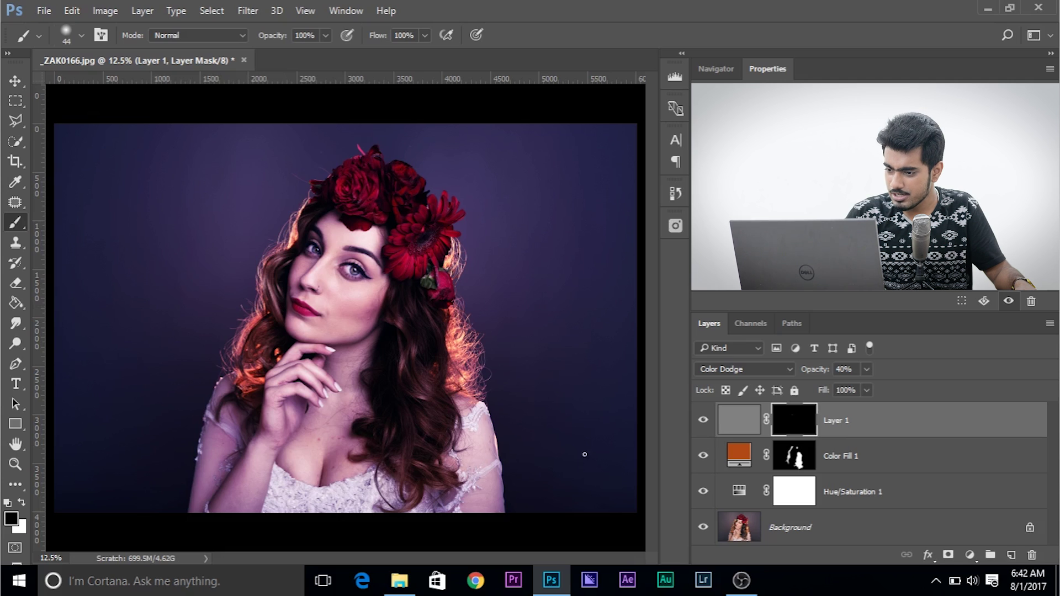
Select the Background layer and run the Skin Smooth action from the Portrait Retouching set on it.
{"action": "left_click", "coordinate": [824, 531]}
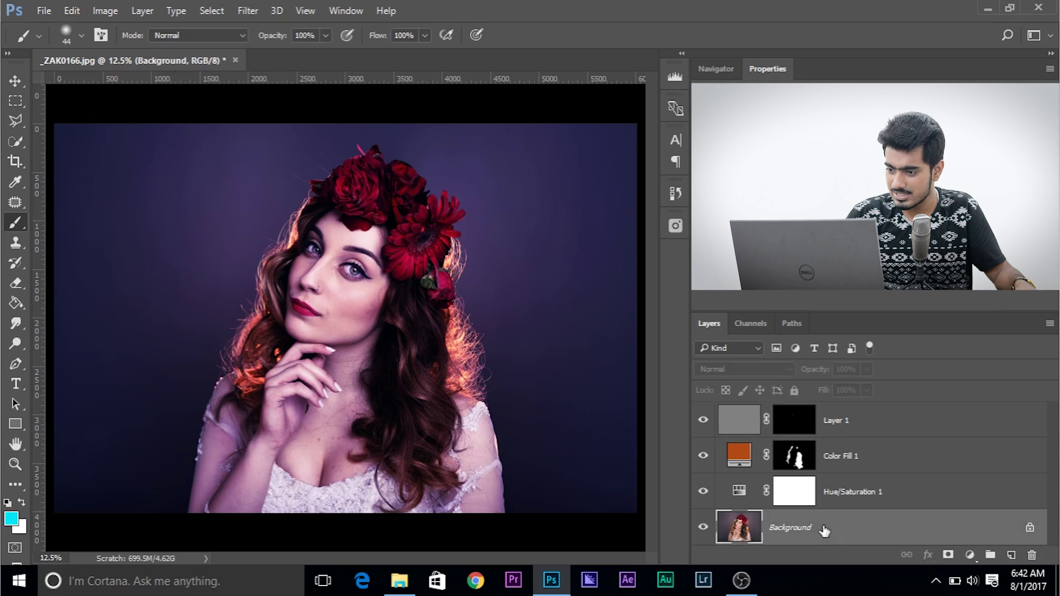
{"action": "left_click", "coordinate": [805, 421]}
{"action": "left_click", "coordinate": [851, 459]}
{"action": "left_click", "coordinate": [858, 507]}
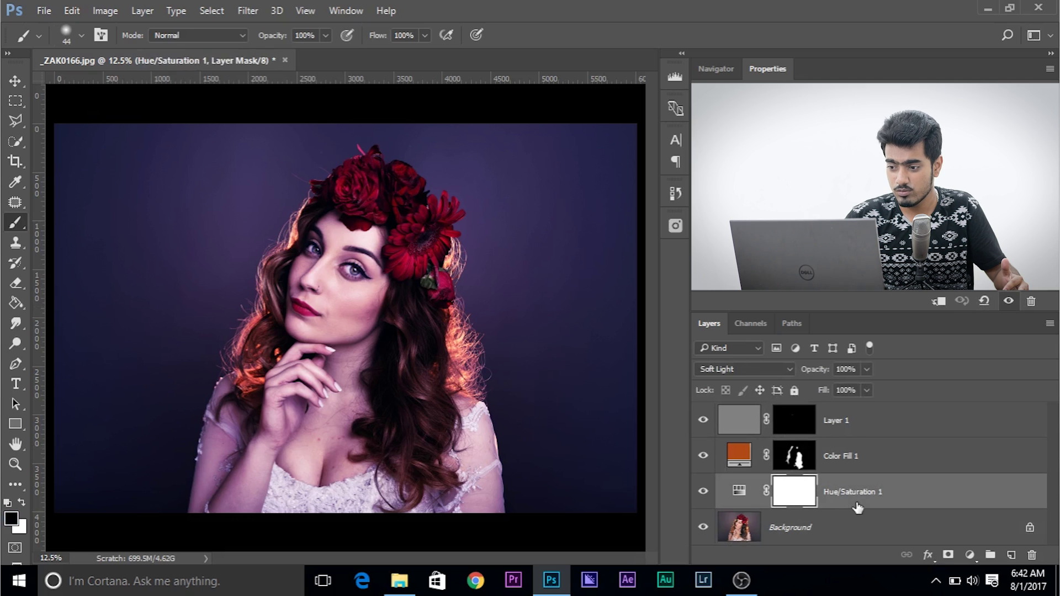
{"action": "left_click", "coordinate": [853, 524]}
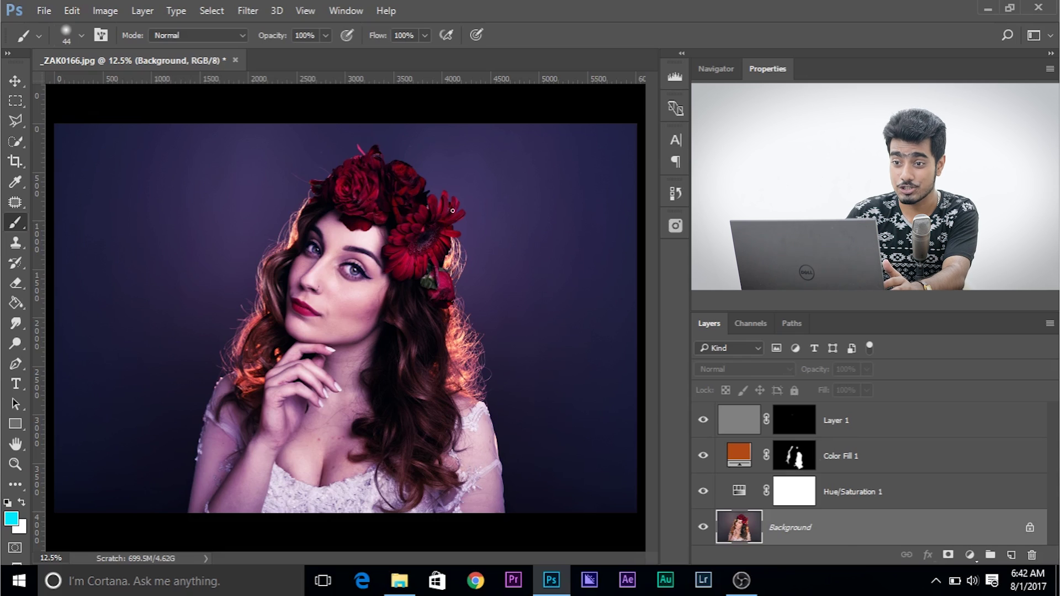
{"action": "left_click", "coordinate": [351, 15]}
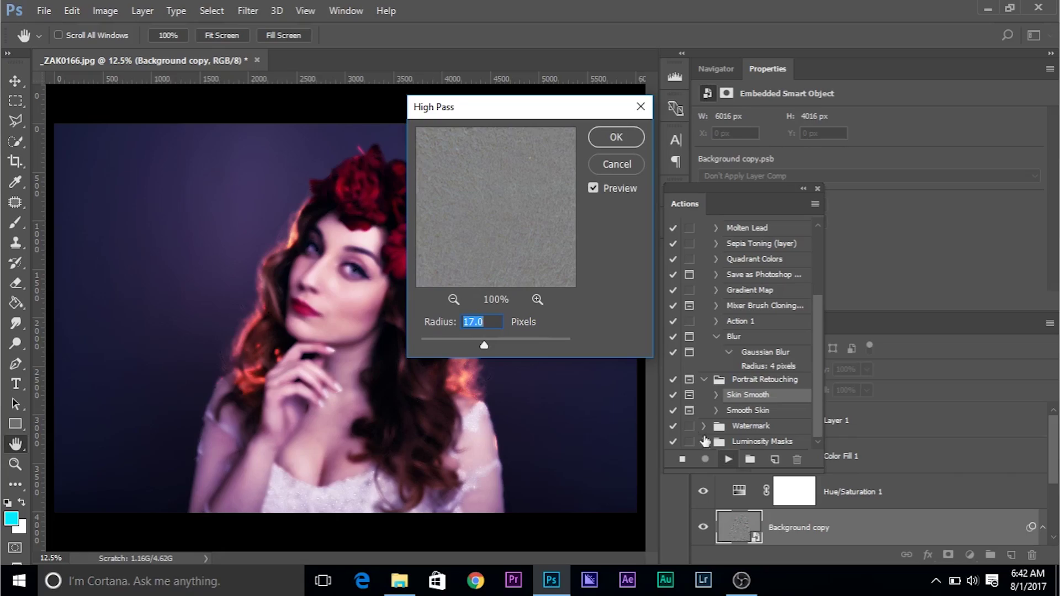
Compare High Pass radii on the enlarged face and apply the filter with a radius of about 19 pixels.
{"action": "left_click_drag", "start_coordinate": [463, 108], "coordinate": [529, 122]}
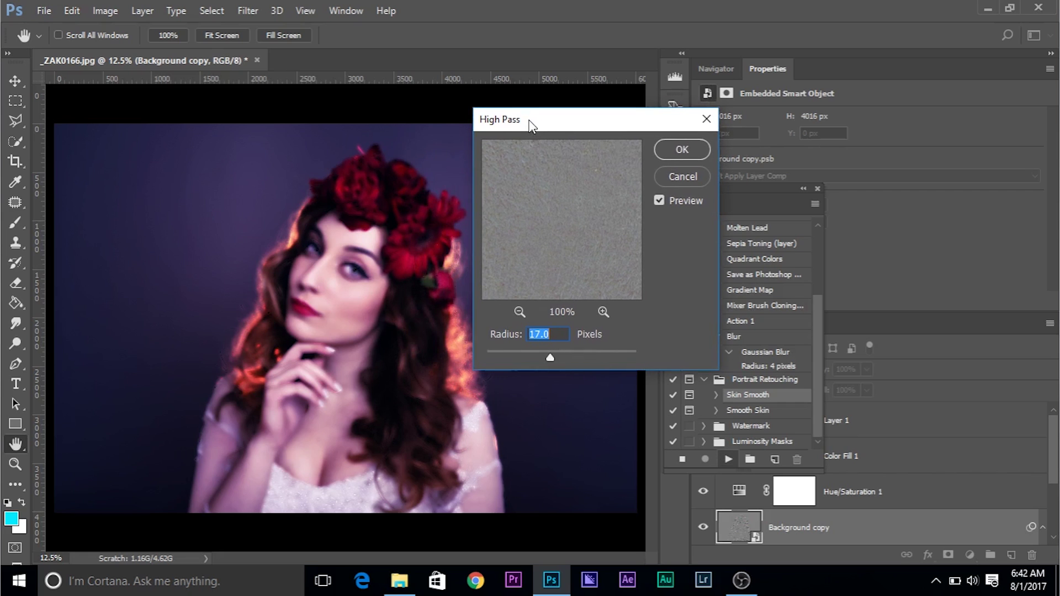
{"action": "key", "text": "ctrl+plus"}
{"action": "key", "text": "ctrl+plus"}
{"action": "key", "text": "ctrl+plus"}
{"action": "key", "text": "ctrl+plus"}
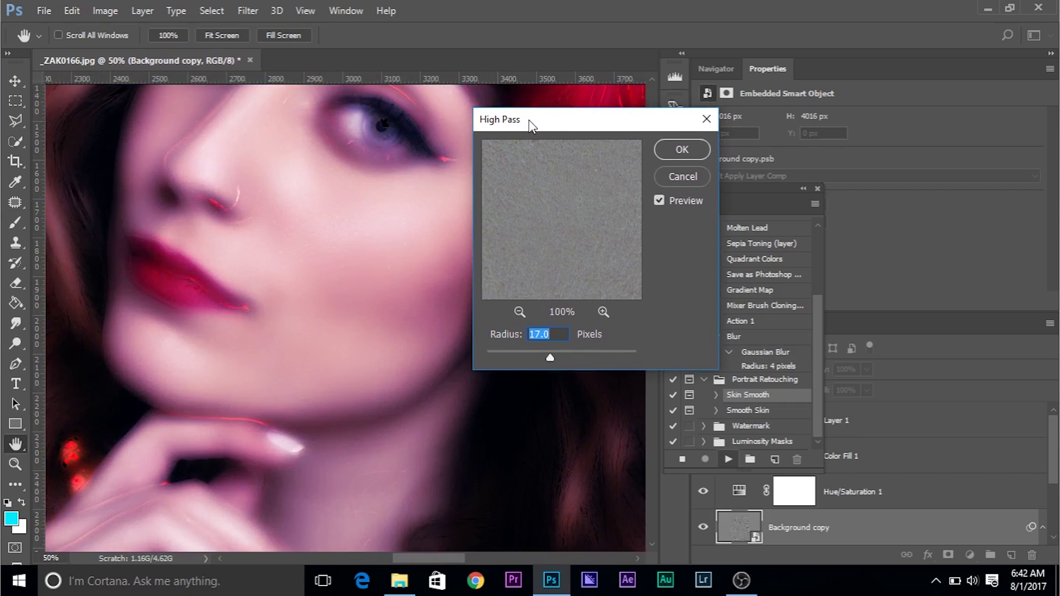
{"action": "scroll", "coordinate": [350, 190], "scroll_direction": "up", "scroll_amount": 3}
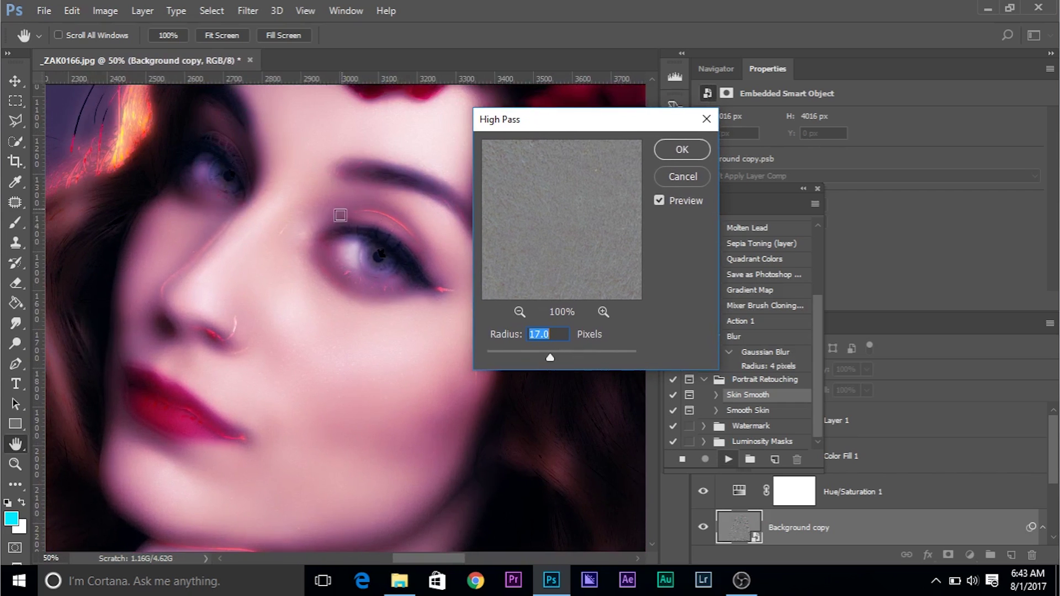
{"action": "left_click", "coordinate": [572, 354]}
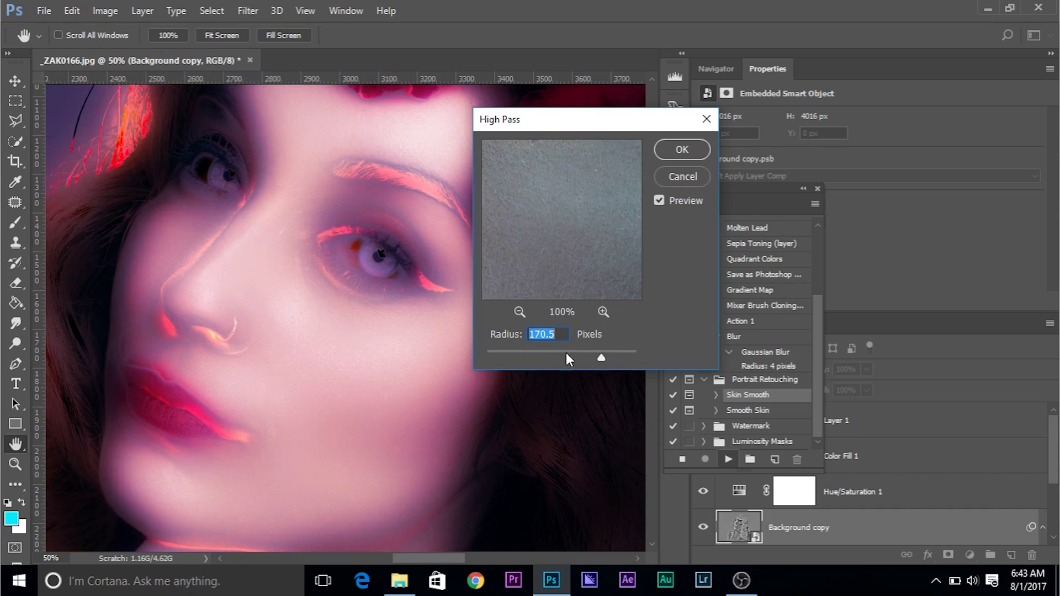
{"action": "mouse_move", "coordinate": [566, 355]}
{"action": "left_mouse_down"}
{"action": "mouse_move", "coordinate": [491, 355]}
{"action": "mouse_move", "coordinate": [555, 355]}
{"action": "left_mouse_up"}
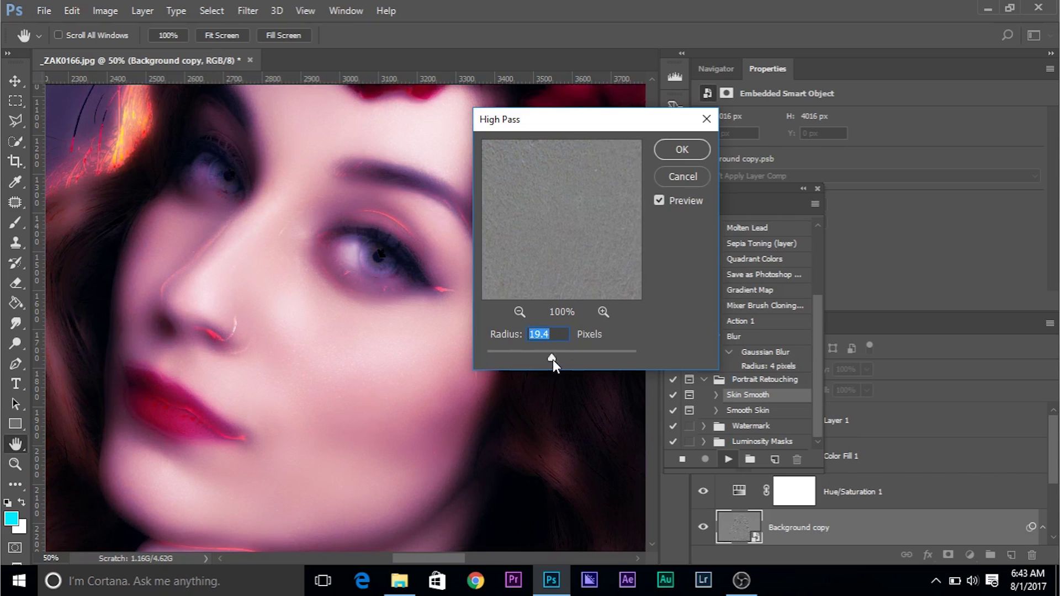
{"action": "left_click", "coordinate": [551, 358]}
{"action": "left_click", "coordinate": [682, 155]}
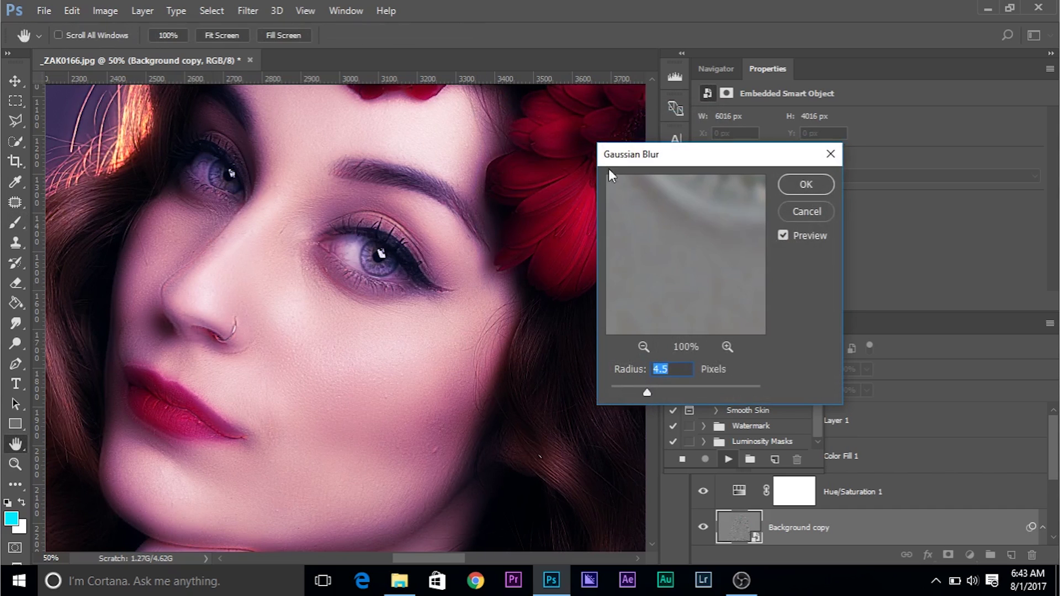
Try Gaussian Blur radii of 0.1, 1.9 and 40.1 pixels to compare their effect on the skin texture.
{"action": "left_click_drag", "start_coordinate": [614, 390], "coordinate": [610, 391]}
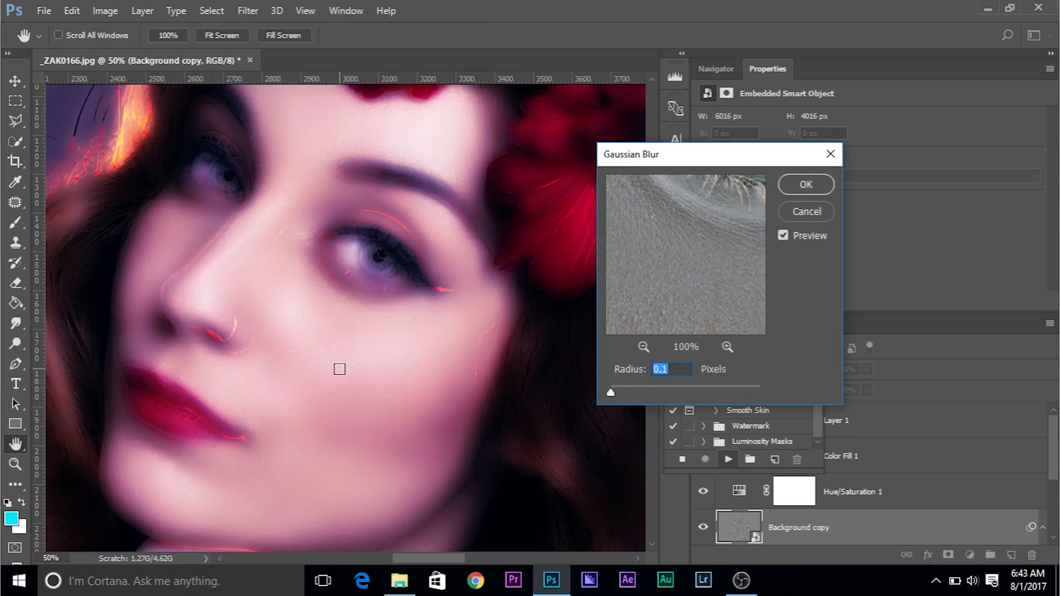
{"action": "left_click", "coordinate": [555, 416], "text": "ctrl"}
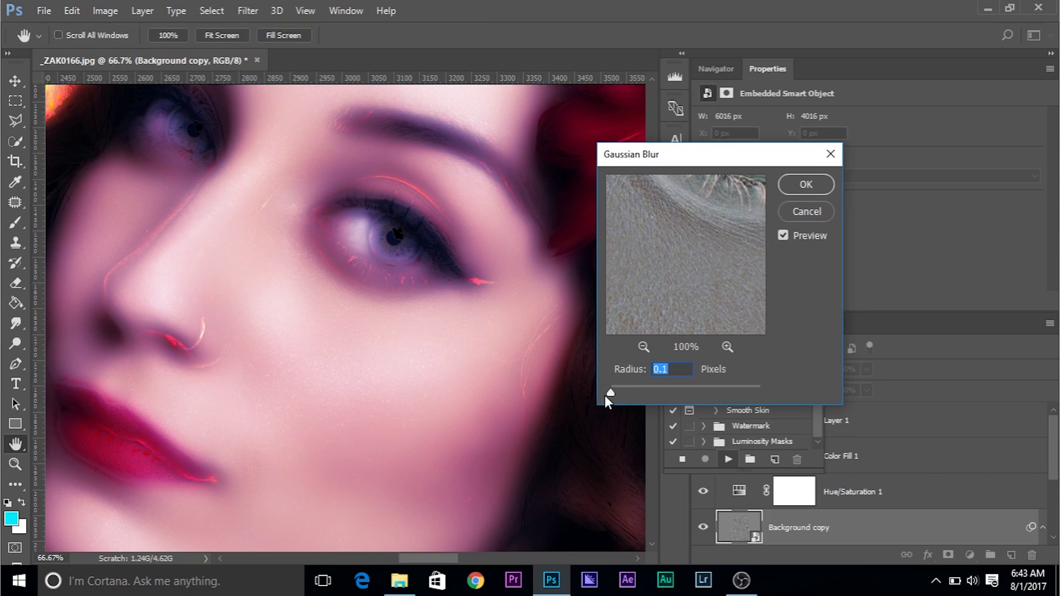
{"action": "left_click_drag", "start_coordinate": [611, 393], "coordinate": [625, 392]}
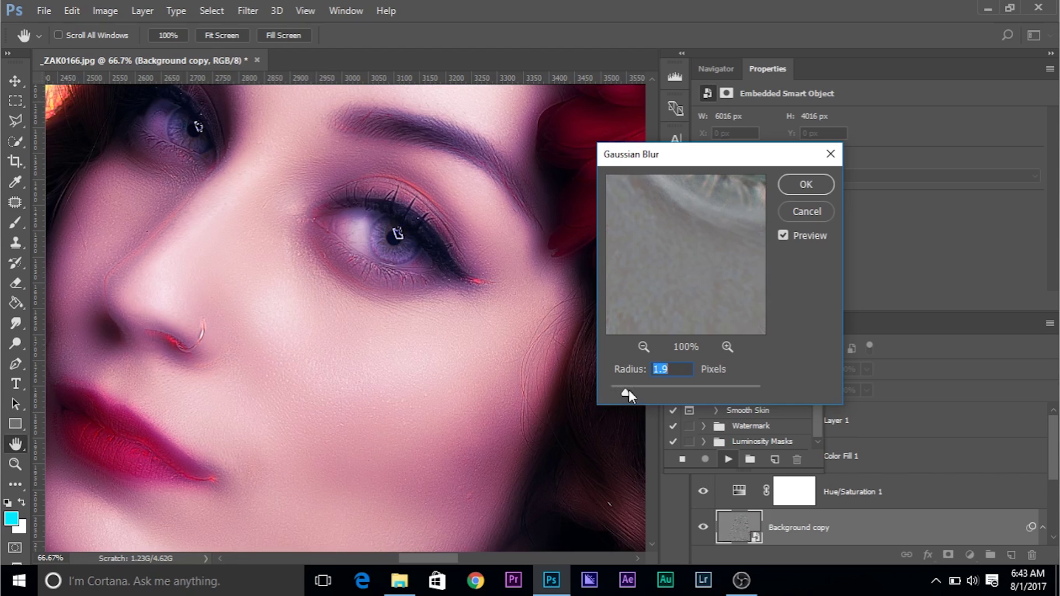
{"action": "left_click_drag", "start_coordinate": [628, 390], "coordinate": [689, 393]}
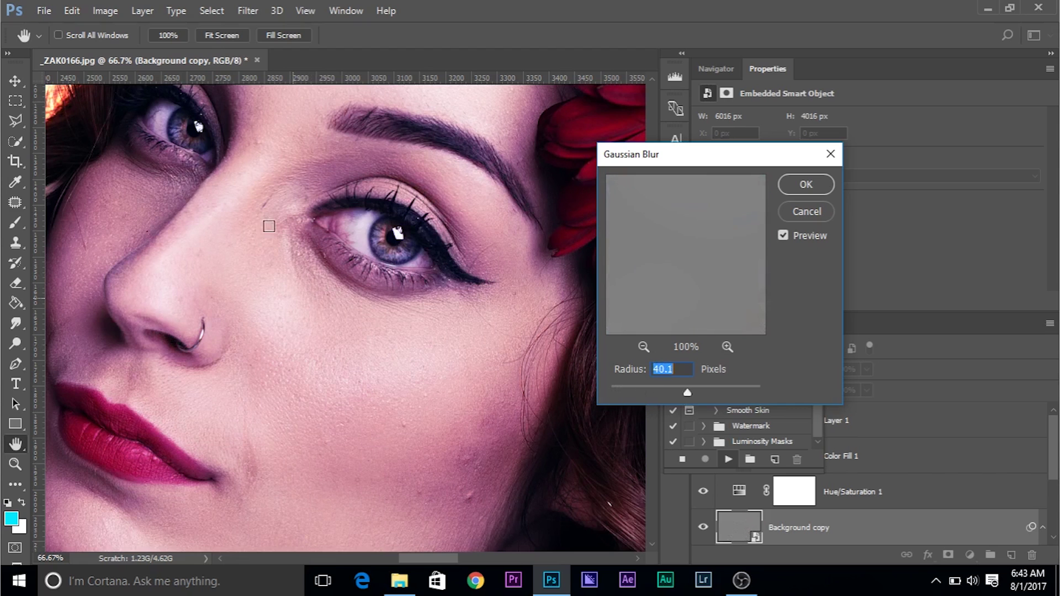
Set the Gaussian Blur radius to about 3 pixels, compare with the preview off and on, and apply the filter.
{"action": "left_click_drag", "start_coordinate": [616, 388], "coordinate": [631, 393]}
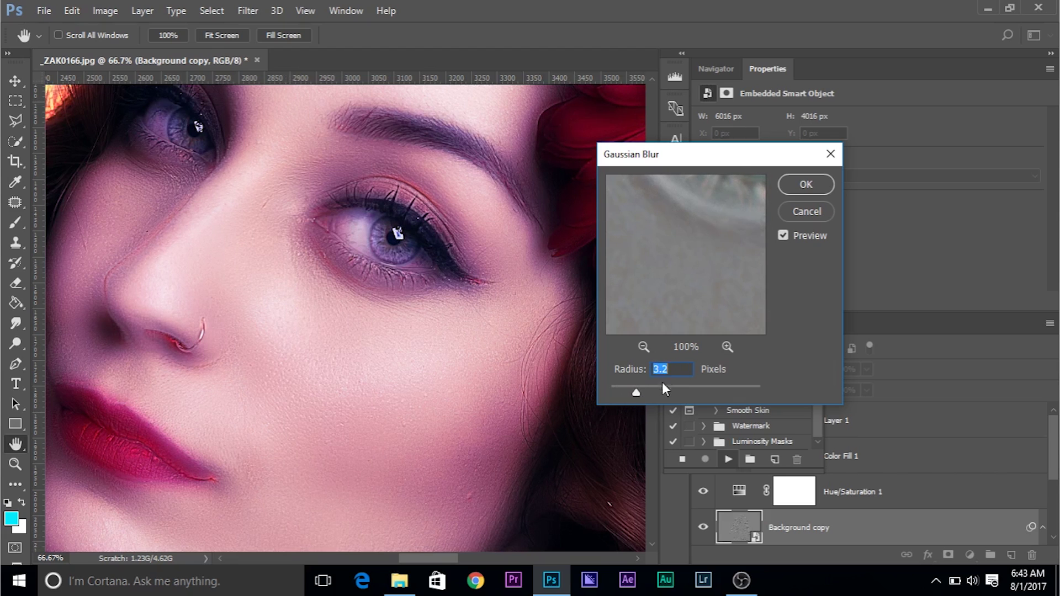
{"action": "type", "text": "4"}
{"action": "type", "text": "3."}
{"action": "left_click", "coordinate": [785, 233]}
{"action": "left_click", "coordinate": [785, 233]}
{"action": "left_click", "coordinate": [805, 184]}
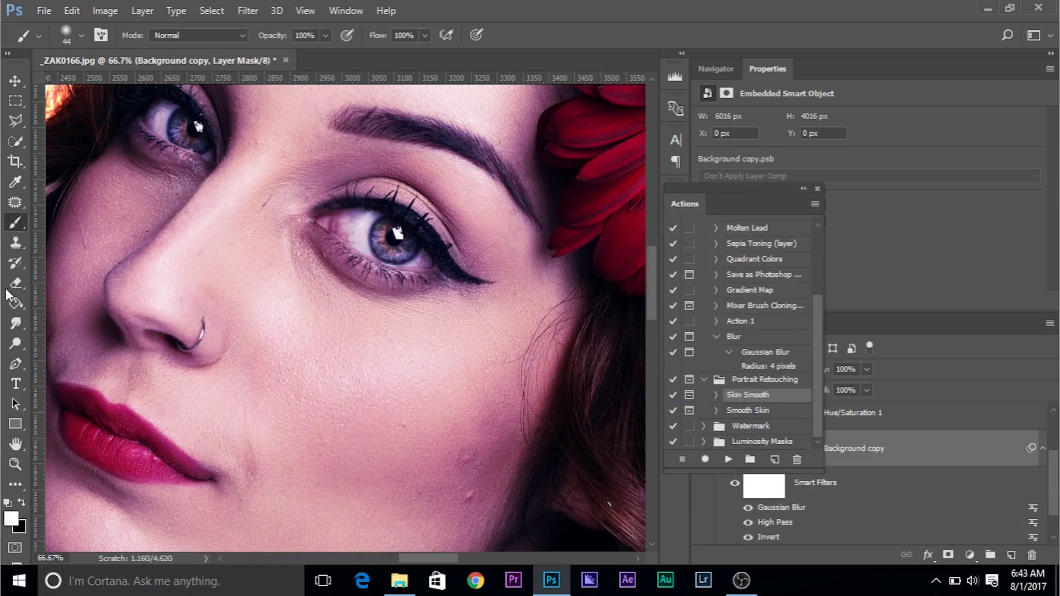
{"action": "scroll", "coordinate": [374, 393], "scroll_direction": "down", "scroll_amount": 2}
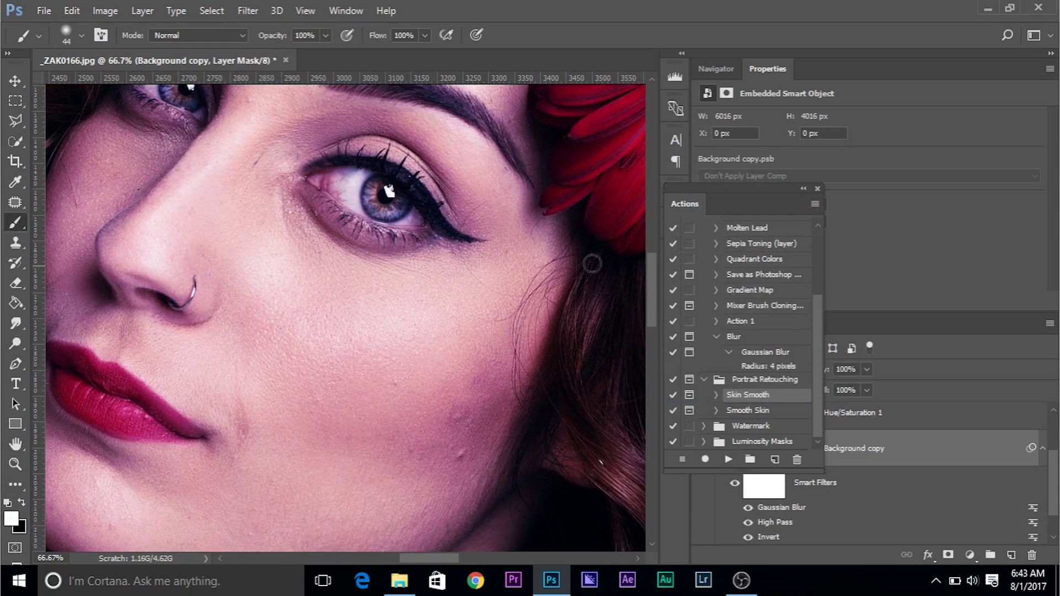
Paint white on the Background copy layer mask over the near cheek with a soft brush of about 164 px to reveal the smoothing.
{"action": "left_click", "coordinate": [817, 189]}
{"action": "left_click_drag", "start_coordinate": [319, 367], "coordinate": [353, 366]}
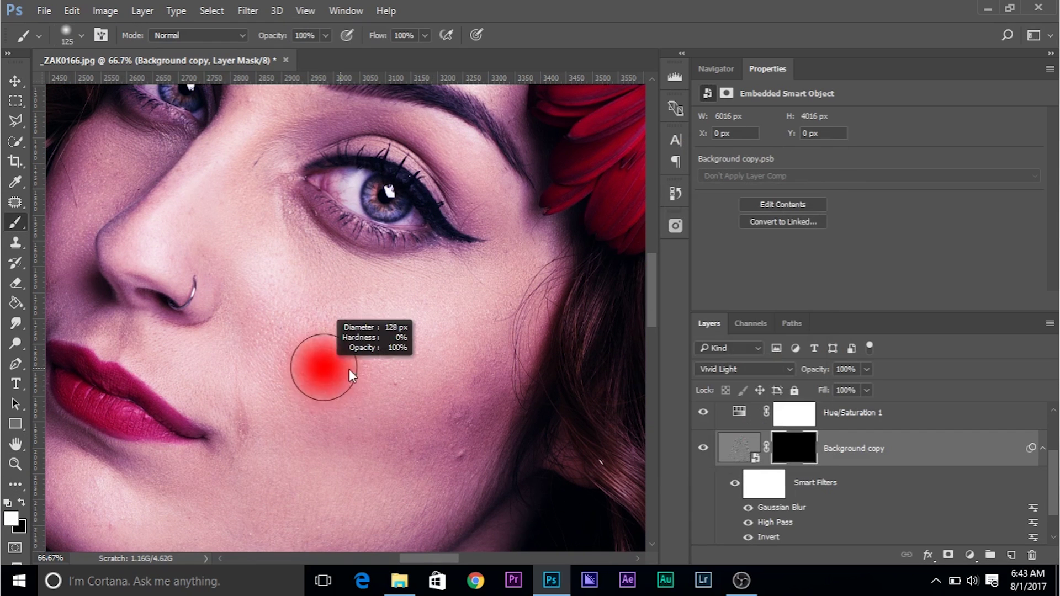
{"action": "mouse_move", "coordinate": [295, 297]}
{"action": "left_mouse_down"}
{"action": "mouse_move", "coordinate": [272, 244]}
{"action": "mouse_move", "coordinate": [289, 276]}
{"action": "mouse_move", "coordinate": [275, 243]}
{"action": "mouse_move", "coordinate": [475, 348]}
{"action": "left_mouse_up"}
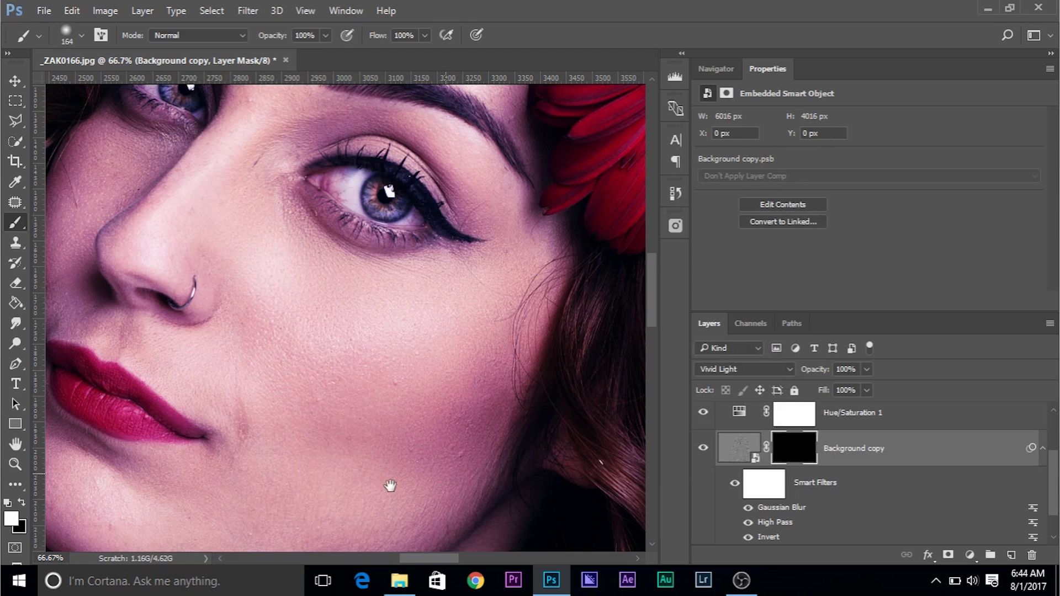
{"action": "left_click_drag", "start_coordinate": [390, 485], "coordinate": [455, 409]}
{"action": "mouse_move", "coordinate": [322, 385]}
{"action": "left_mouse_down"}
{"action": "mouse_move", "coordinate": [289, 298]}
{"action": "mouse_move", "coordinate": [331, 294]}
{"action": "mouse_move", "coordinate": [330, 333]}
{"action": "left_mouse_up"}
{"action": "left_click_drag", "start_coordinate": [329, 302], "coordinate": [306, 303]}
{"action": "mouse_move", "coordinate": [259, 280]}
{"action": "left_mouse_down"}
{"action": "mouse_move", "coordinate": [270, 305]}
{"action": "mouse_move", "coordinate": [277, 266]}
{"action": "mouse_move", "coordinate": [262, 292]}
{"action": "mouse_move", "coordinate": [271, 278]}
{"action": "mouse_move", "coordinate": [252, 289]}
{"action": "mouse_move", "coordinate": [255, 263]}
{"action": "mouse_move", "coordinate": [250, 289]}
{"action": "mouse_move", "coordinate": [241, 286]}
{"action": "left_mouse_up"}
{"action": "key", "text": "x"}
{"action": "key", "text": "x"}
Reveal the smoothing around the mouth, chin and jaw by painting the mask white with a brush of about 74 px.
{"action": "left_click_drag", "start_coordinate": [335, 397], "coordinate": [393, 403]}
{"action": "mouse_move", "coordinate": [398, 474]}
{"action": "left_mouse_down"}
{"action": "mouse_move", "coordinate": [511, 384]}
{"action": "mouse_move", "coordinate": [501, 386]}
{"action": "left_mouse_up"}
{"action": "left_click_drag", "start_coordinate": [352, 427], "coordinate": [346, 428]}
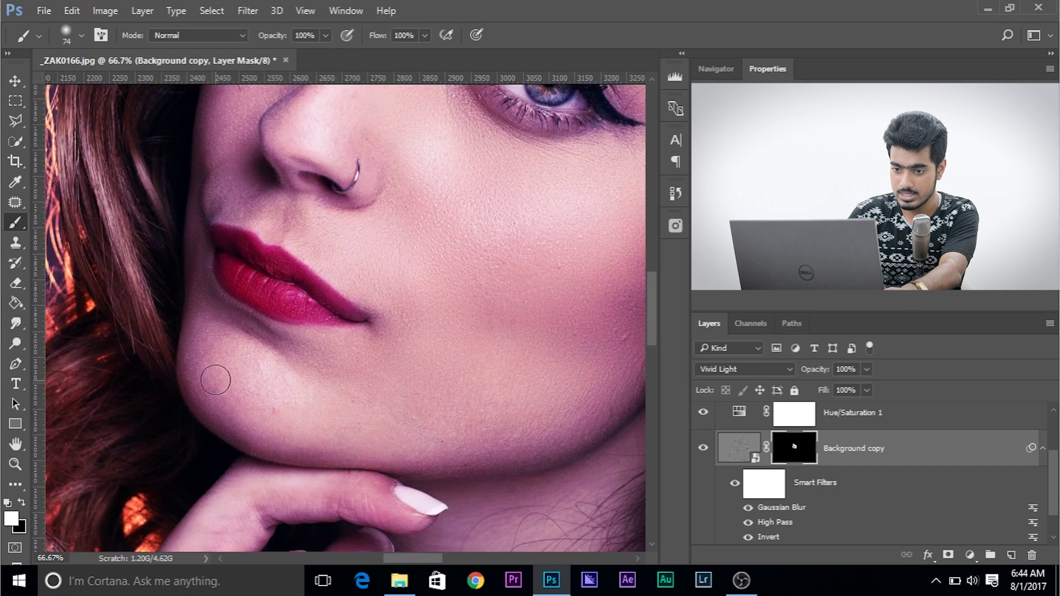
{"action": "mouse_move", "coordinate": [250, 393]}
{"action": "left_mouse_down"}
{"action": "mouse_move", "coordinate": [271, 412]}
{"action": "mouse_move", "coordinate": [263, 429]}
{"action": "mouse_move", "coordinate": [386, 455]}
{"action": "mouse_move", "coordinate": [263, 380]}
{"action": "mouse_move", "coordinate": [295, 410]}
{"action": "left_mouse_up"}
{"action": "mouse_move", "coordinate": [403, 445]}
{"action": "left_mouse_down"}
{"action": "mouse_move", "coordinate": [374, 415]}
{"action": "mouse_move", "coordinate": [336, 429]}
{"action": "left_mouse_up"}
{"action": "right_click", "coordinate": [385, 417]}
{"action": "left_click_drag", "start_coordinate": [284, 377], "coordinate": [309, 377]}
Paint the Background copy mask white over the far cheek, nose and forehead with a brush of about 110 px.
{"action": "scroll", "coordinate": [445, 491], "scroll_direction": "up", "scroll_amount": 10}
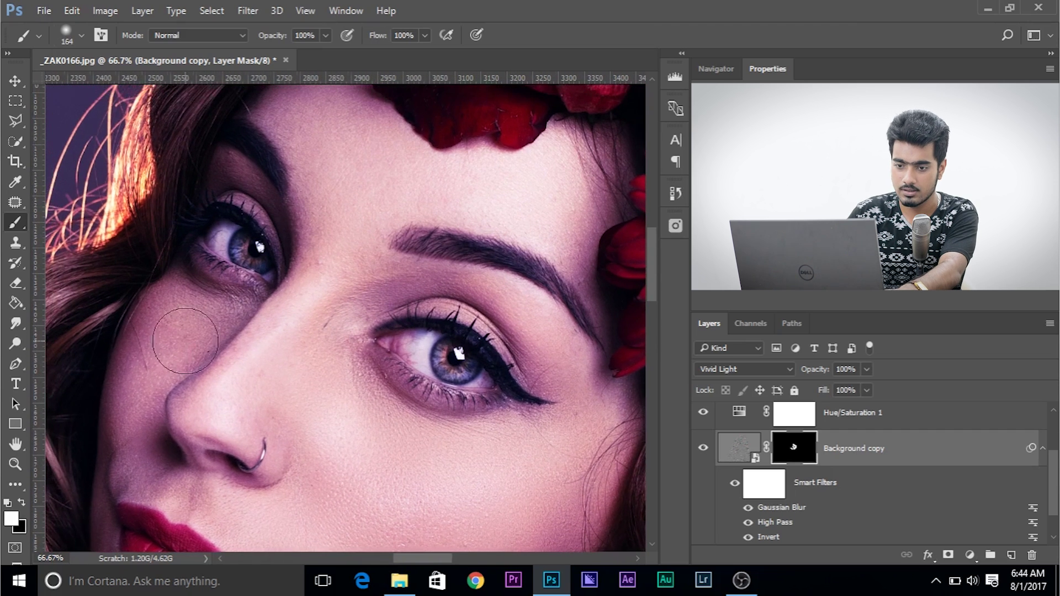
{"action": "left_click_drag", "start_coordinate": [164, 364], "coordinate": [136, 366]}
{"action": "mouse_move", "coordinate": [138, 437]}
{"action": "left_mouse_down"}
{"action": "mouse_move", "coordinate": [188, 313]}
{"action": "mouse_move", "coordinate": [173, 350]}
{"action": "mouse_move", "coordinate": [174, 333]}
{"action": "left_mouse_up"}
{"action": "left_click_drag", "start_coordinate": [445, 205], "coordinate": [197, 507]}
{"action": "left_click_drag", "start_coordinate": [213, 384], "coordinate": [223, 391]}
{"action": "left_click_drag", "start_coordinate": [285, 295], "coordinate": [350, 144]}
{"action": "mouse_move", "coordinate": [238, 430]}
{"action": "left_mouse_down"}
{"action": "mouse_move", "coordinate": [317, 283]}
{"action": "mouse_move", "coordinate": [275, 301]}
{"action": "left_mouse_up"}
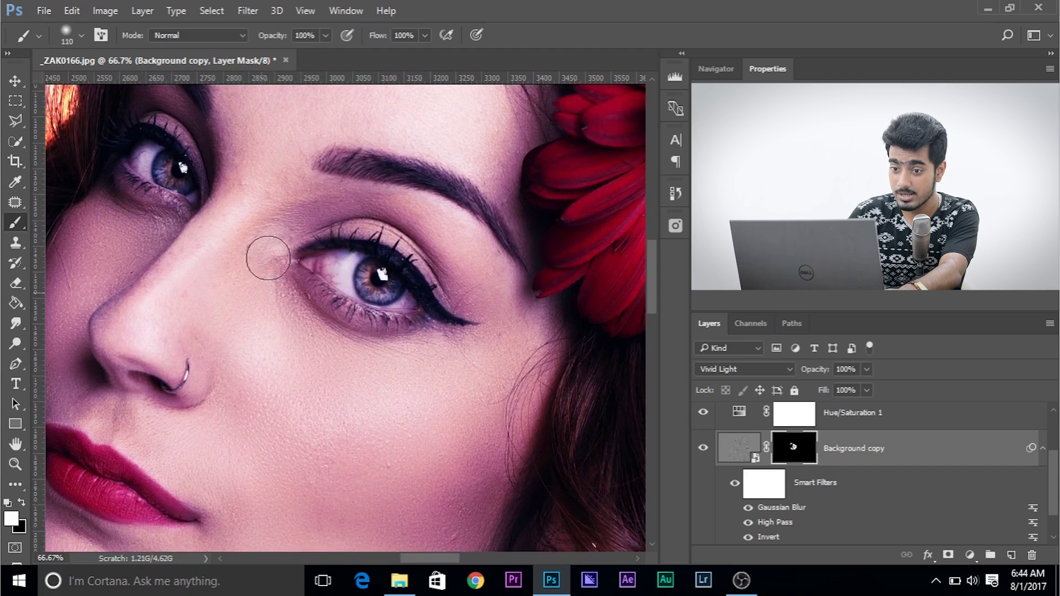
Smooth the skin around the near eye and eyelid by painting the mask white with a 77 px brush.
{"action": "left_click_drag", "start_coordinate": [277, 221], "coordinate": [266, 221]}
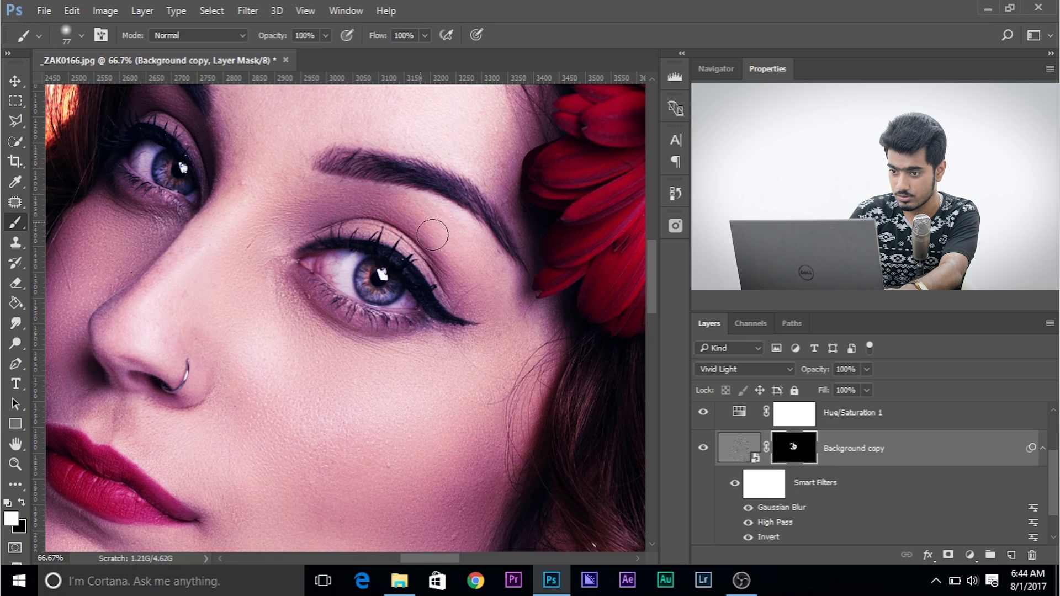
{"action": "left_click_drag", "start_coordinate": [480, 320], "coordinate": [461, 277]}
{"action": "left_click_drag", "start_coordinate": [239, 288], "coordinate": [364, 343]}
{"action": "mouse_move", "coordinate": [276, 486]}
{"action": "left_mouse_down"}
{"action": "mouse_move", "coordinate": [342, 286]}
{"action": "mouse_move", "coordinate": [321, 256]}
{"action": "mouse_move", "coordinate": [314, 287]}
{"action": "mouse_move", "coordinate": [326, 287]}
{"action": "left_mouse_up"}
Paint the mask white over the chest skin down to the dress edge with a 91 px brush.
{"action": "key", "text": "ctrl+minus"}
{"action": "scroll", "coordinate": [378, 378], "scroll_direction": "down", "scroll_amount": 8}
{"action": "mouse_move", "coordinate": [290, 318]}
{"action": "left_mouse_down"}
{"action": "mouse_move", "coordinate": [313, 301]}
{"action": "mouse_move", "coordinate": [368, 321]}
{"action": "mouse_move", "coordinate": [380, 308]}
{"action": "mouse_move", "coordinate": [324, 313]}
{"action": "mouse_move", "coordinate": [322, 260]}
{"action": "mouse_move", "coordinate": [332, 259]}
{"action": "mouse_move", "coordinate": [258, 370]}
{"action": "mouse_move", "coordinate": [257, 347]}
{"action": "mouse_move", "coordinate": [184, 371]}
{"action": "mouse_move", "coordinate": [161, 392]}
{"action": "mouse_move", "coordinate": [259, 433]}
{"action": "mouse_move", "coordinate": [274, 469]}
{"action": "mouse_move", "coordinate": [271, 457]}
{"action": "mouse_move", "coordinate": [354, 379]}
{"action": "mouse_move", "coordinate": [370, 437]}
{"action": "mouse_move", "coordinate": [349, 420]}
{"action": "mouse_move", "coordinate": [357, 439]}
{"action": "mouse_move", "coordinate": [385, 431]}
{"action": "left_mouse_up"}
{"action": "right_click", "coordinate": [386, 437], "text": "alt"}
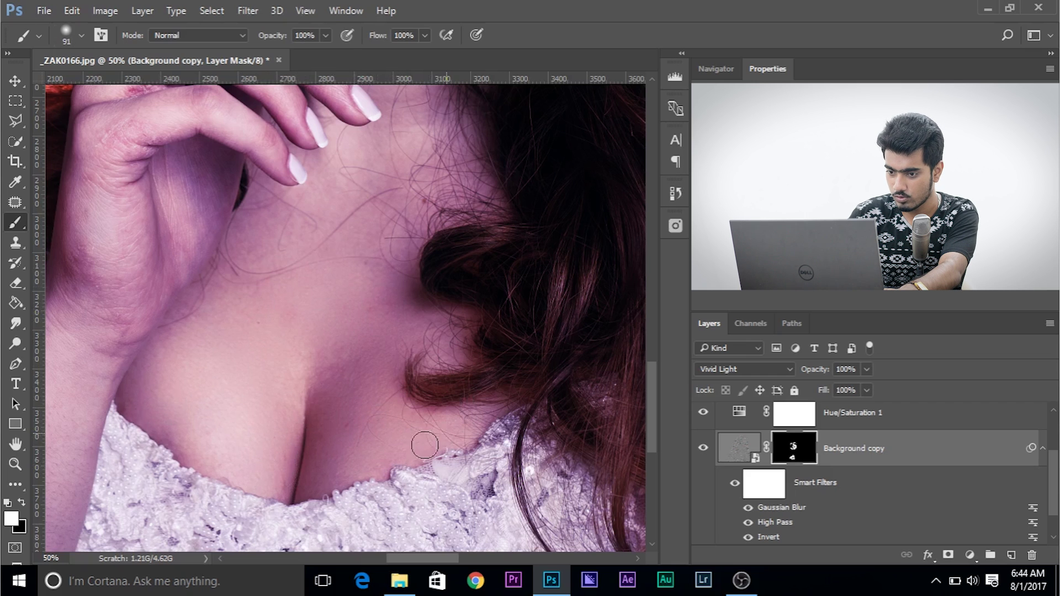
{"action": "left_click_drag", "start_coordinate": [316, 356], "coordinate": [514, 392]}
Enlarge the brush to 187 px and paint the mask white over the neck and upper chest.
{"action": "left_click_drag", "start_coordinate": [386, 399], "coordinate": [338, 459]}
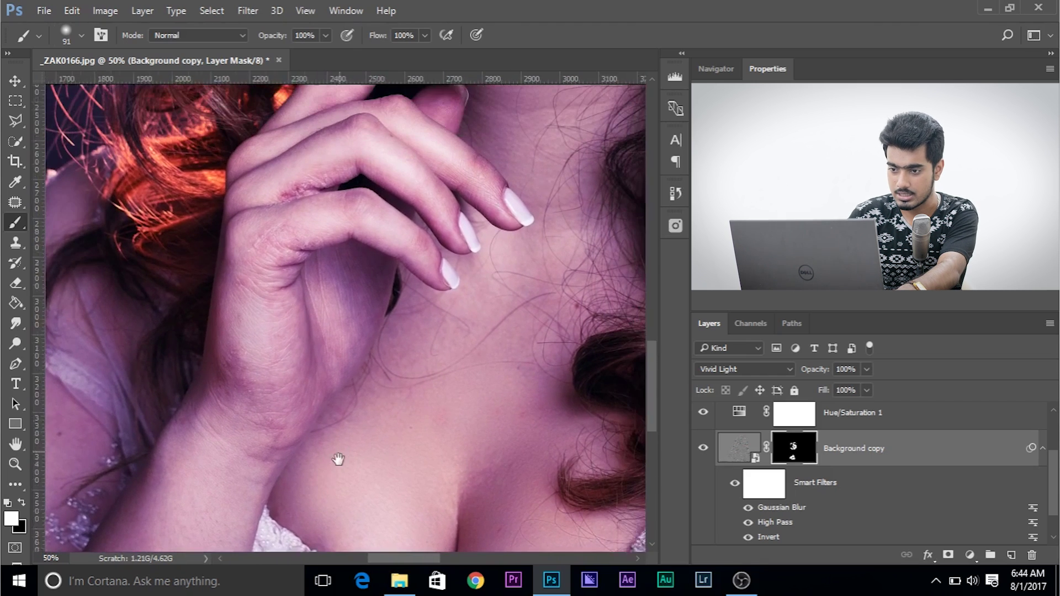
{"action": "right_click", "coordinate": [415, 367], "text": "alt"}
{"action": "left_click_drag", "start_coordinate": [471, 315], "coordinate": [429, 338]}
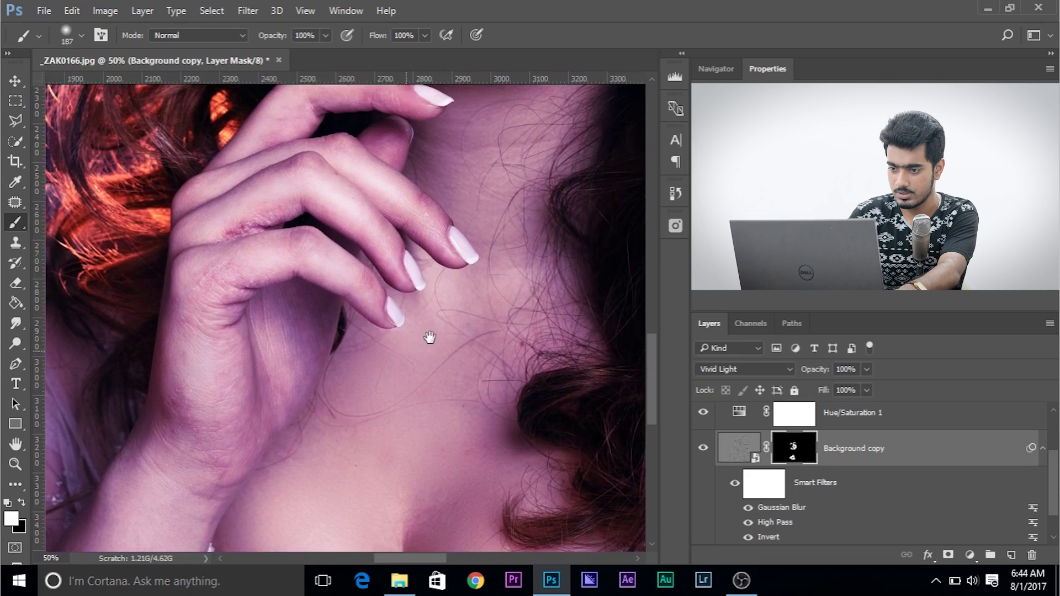
{"action": "mouse_move", "coordinate": [485, 284]}
{"action": "left_mouse_down"}
{"action": "mouse_move", "coordinate": [543, 155]}
{"action": "mouse_move", "coordinate": [566, 129]}
{"action": "left_mouse_up"}
{"action": "left_click_drag", "start_coordinate": [379, 331], "coordinate": [413, 260]}
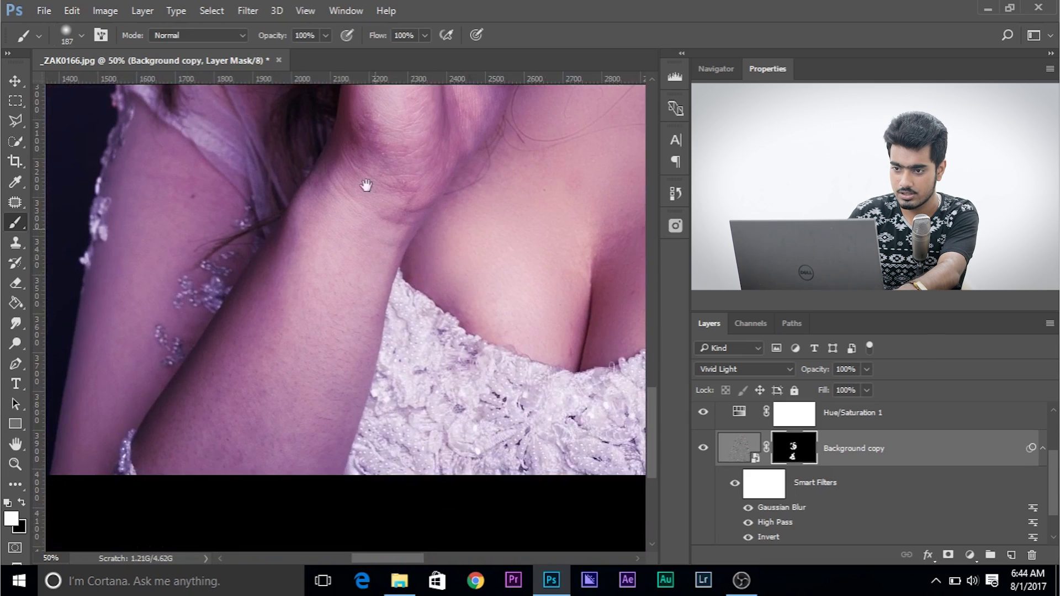
{"action": "left_click_drag", "start_coordinate": [367, 184], "coordinate": [293, 374]}
Smooth the back of the hand and the fingers by painting the mask white with brushes of 79 to 94 px.
{"action": "key", "text": "ctrl+plus"}
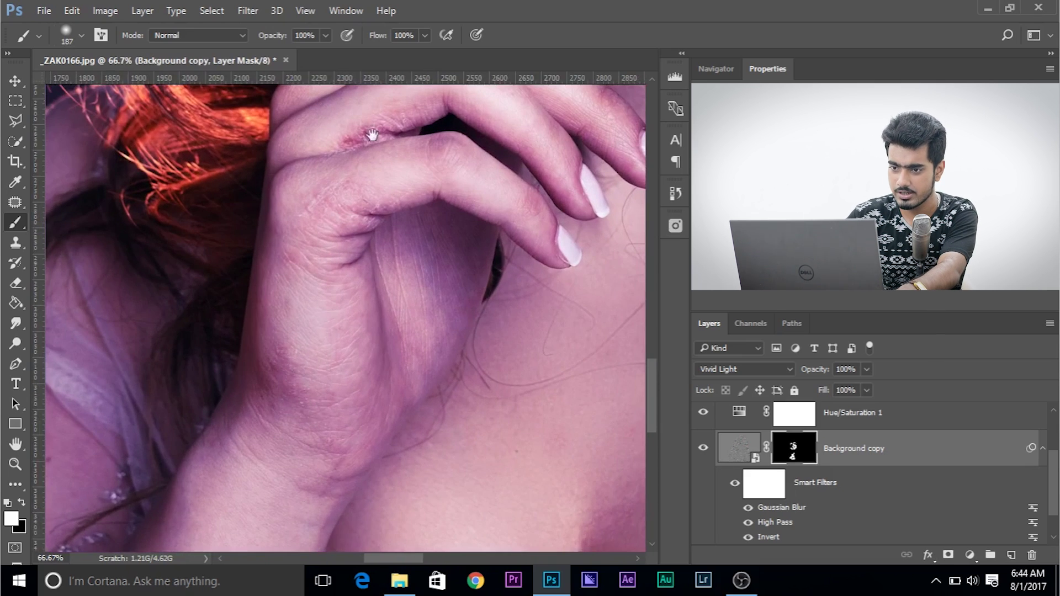
{"action": "mouse_move", "coordinate": [366, 151]}
{"action": "left_mouse_down"}
{"action": "mouse_move", "coordinate": [326, 305]}
{"action": "mouse_move", "coordinate": [266, 300]}
{"action": "mouse_move", "coordinate": [310, 296]}
{"action": "mouse_move", "coordinate": [336, 249]}
{"action": "left_mouse_up"}
{"action": "right_click", "coordinate": [306, 305], "text": "alt"}
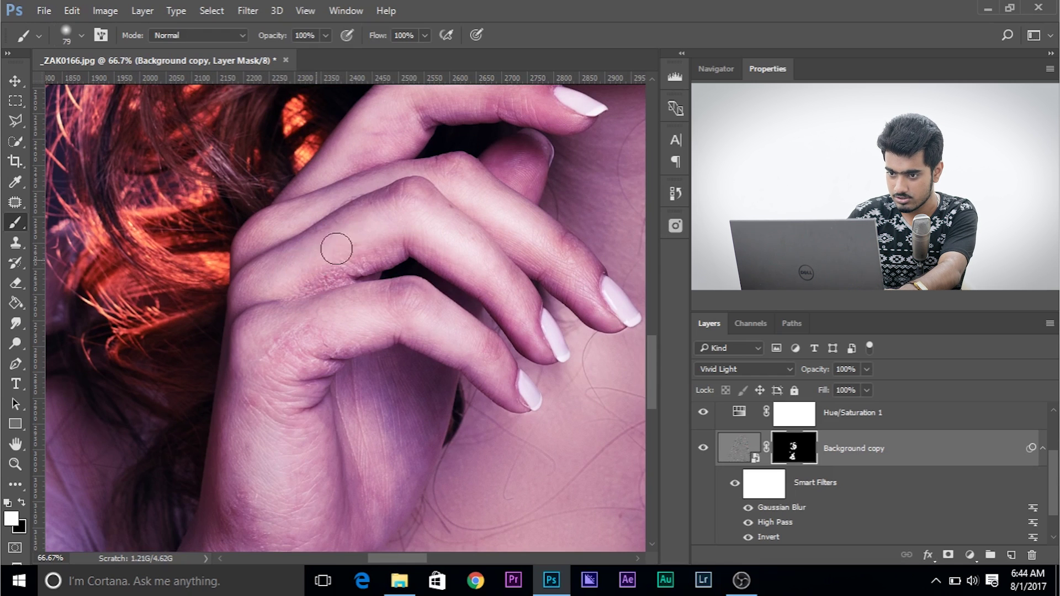
{"action": "left_click_drag", "start_coordinate": [375, 319], "coordinate": [387, 320]}
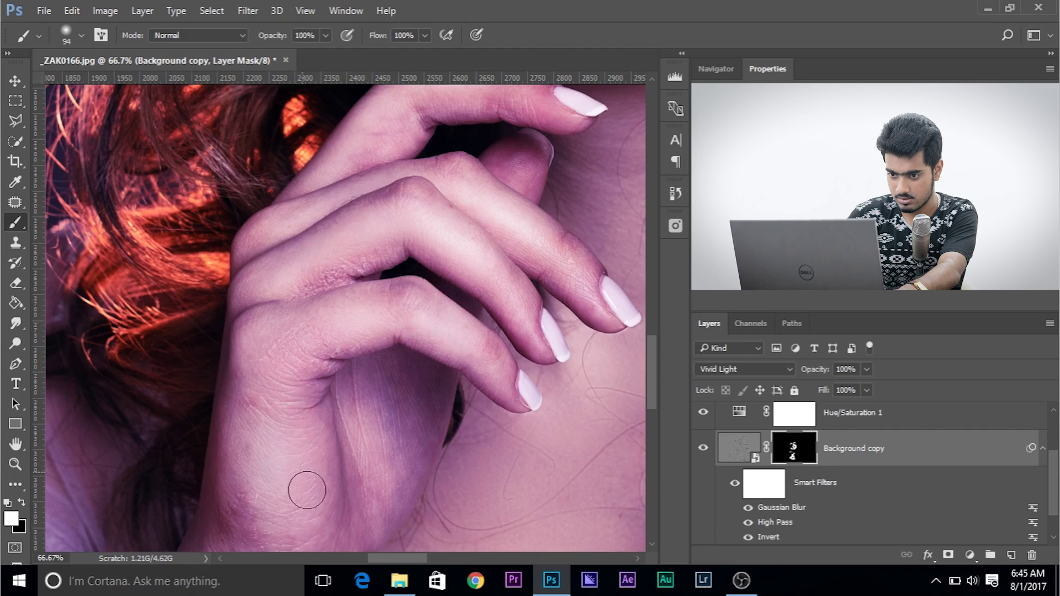
Paint black on the mask with a 118 px brush to restore skin texture on the side of the hand.
{"action": "key", "text": "x"}
{"action": "left_click_drag", "start_coordinate": [257, 400], "coordinate": [263, 399]}
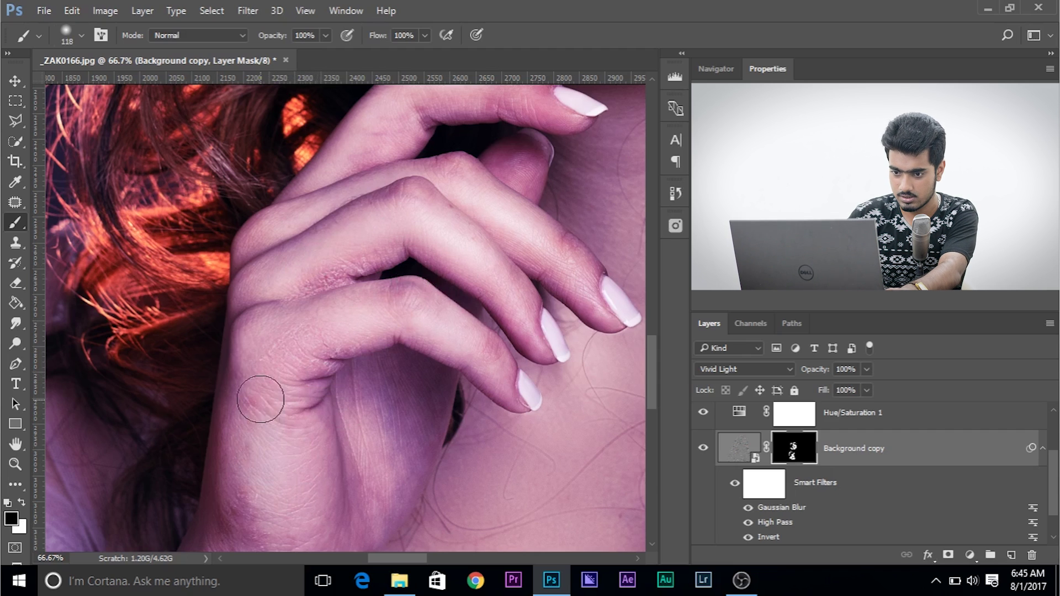
{"action": "left_click_drag", "start_coordinate": [272, 440], "coordinate": [289, 283]}
Switch back to white and paint the mask over the palm, wrist and raised forearm.
{"action": "key", "text": "x"}
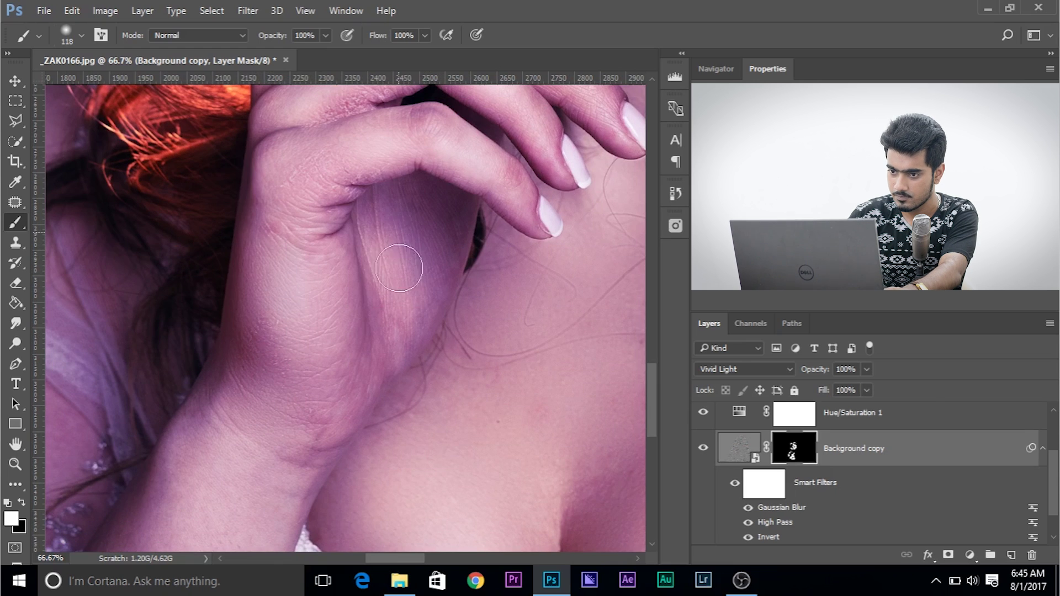
{"action": "left_click_drag", "start_coordinate": [379, 366], "coordinate": [456, 182]}
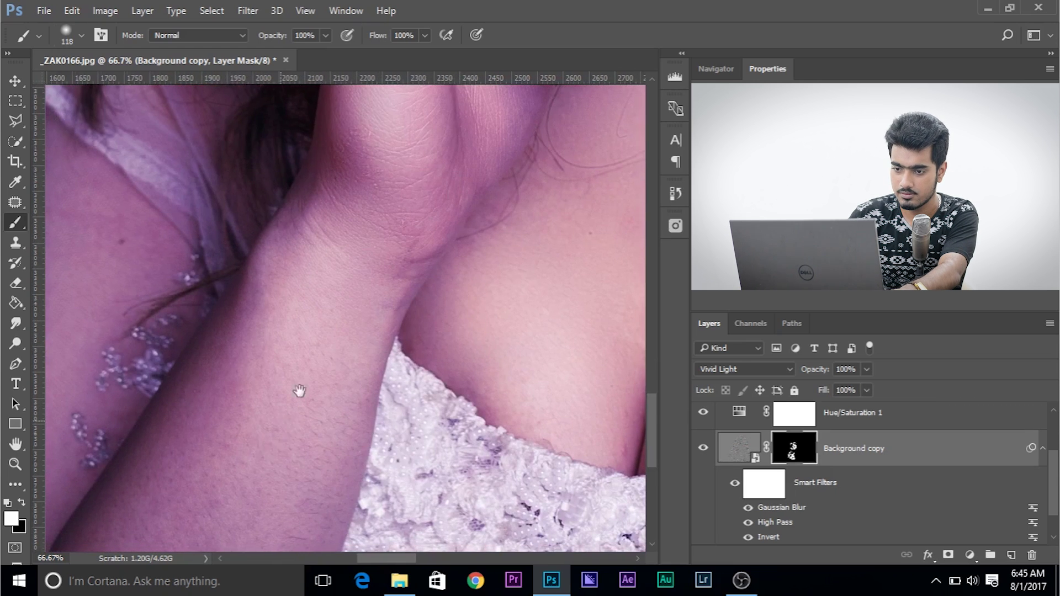
{"action": "left_click_drag", "start_coordinate": [298, 390], "coordinate": [390, 244]}
{"action": "left_click_drag", "start_coordinate": [366, 287], "coordinate": [381, 290]}
{"action": "mouse_move", "coordinate": [315, 488]}
{"action": "left_mouse_down"}
{"action": "mouse_move", "coordinate": [326, 324]}
{"action": "mouse_move", "coordinate": [231, 355]}
{"action": "mouse_move", "coordinate": [174, 429]}
{"action": "left_mouse_up"}
{"action": "left_click_drag", "start_coordinate": [228, 402], "coordinate": [288, 485]}
Paint the mask white over the other upper arm with a 235 px brush.
{"action": "left_click_drag", "start_coordinate": [209, 290], "coordinate": [226, 289]}
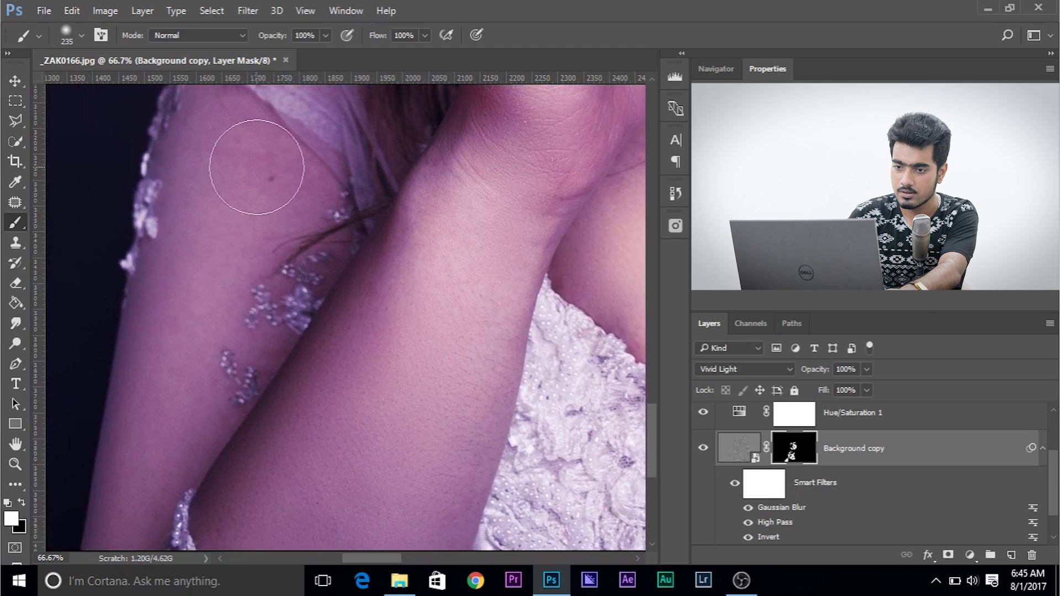
{"action": "left_click_drag", "start_coordinate": [257, 168], "coordinate": [211, 268]}
{"action": "left_click_drag", "start_coordinate": [198, 326], "coordinate": [203, 298]}
Reduce the brush to 115 px and 79 px and paint the mask white along the lower fingers.
{"action": "left_click_drag", "start_coordinate": [448, 154], "coordinate": [277, 452]}
{"action": "left_click_drag", "start_coordinate": [475, 221], "coordinate": [300, 452]}
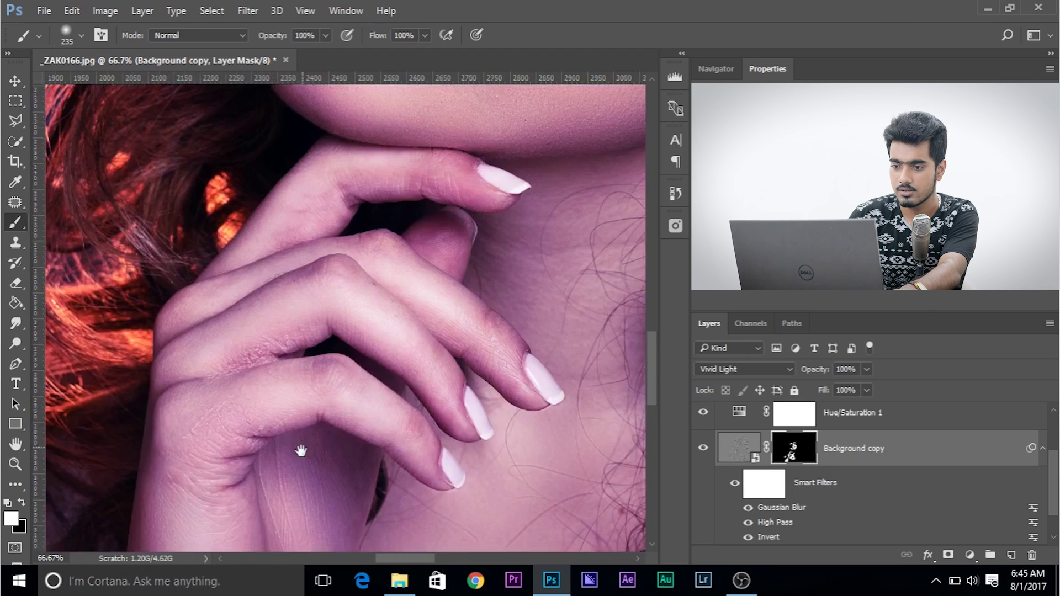
{"action": "left_click_drag", "start_coordinate": [273, 393], "coordinate": [239, 393]}
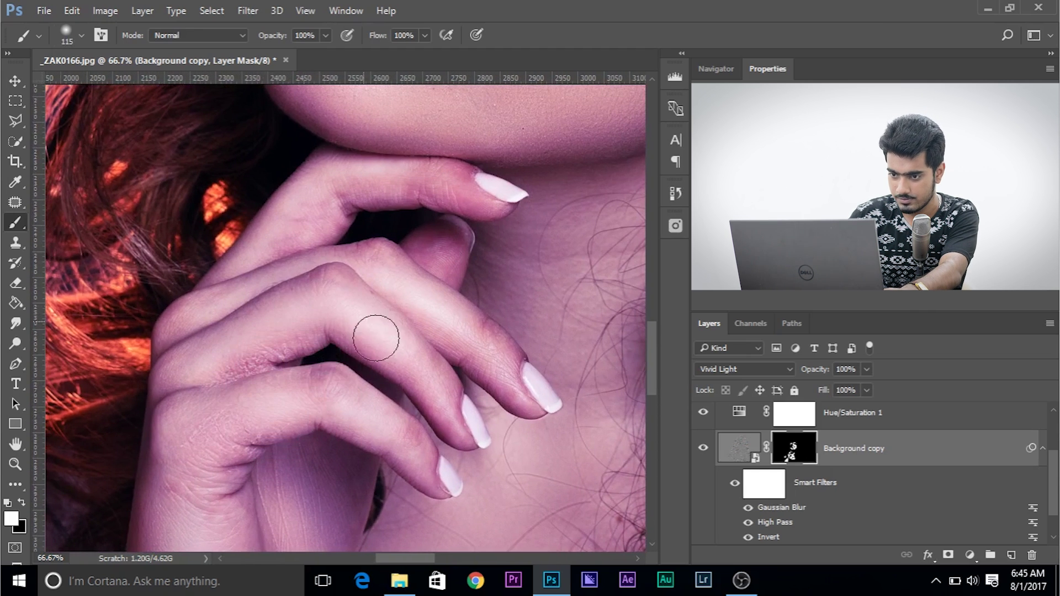
{"action": "left_click_drag", "start_coordinate": [383, 350], "coordinate": [370, 350]}
{"action": "left_click_drag", "start_coordinate": [417, 310], "coordinate": [461, 376]}
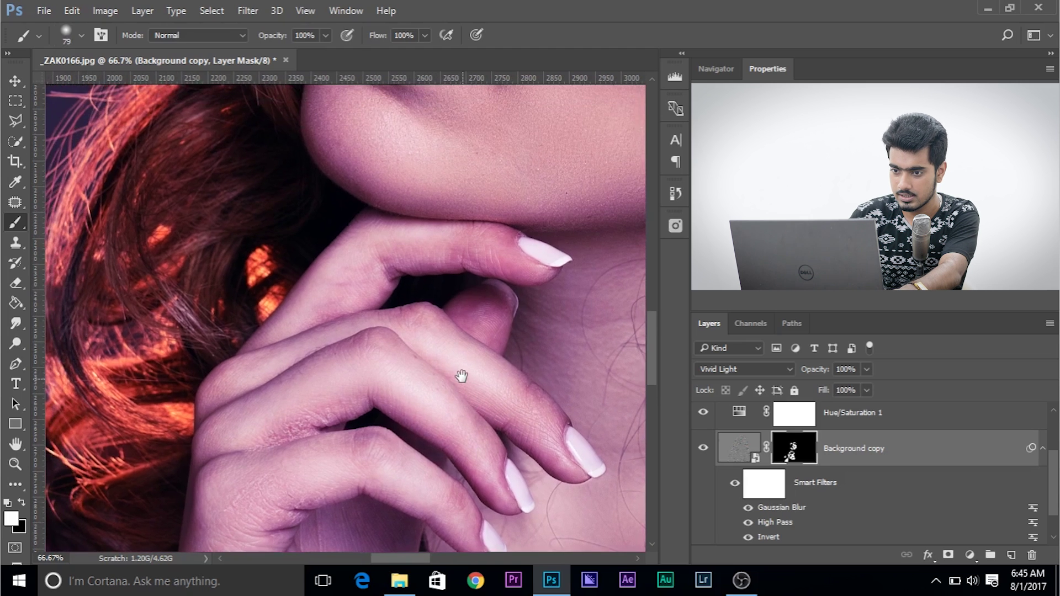
Smooth the index finger under the chin by painting the mask white with a 109 px brush.
{"action": "left_click_drag", "start_coordinate": [375, 281], "coordinate": [386, 282]}
{"action": "mouse_move", "coordinate": [375, 272]}
{"action": "left_mouse_down"}
{"action": "mouse_move", "coordinate": [337, 303]}
{"action": "mouse_move", "coordinate": [476, 257]}
{"action": "left_mouse_up"}
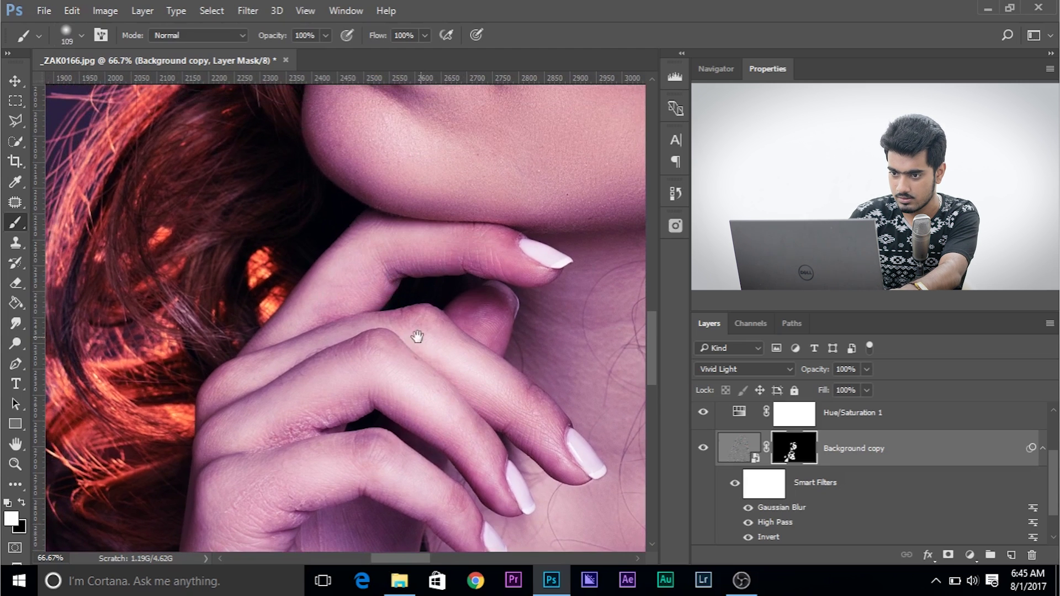
{"action": "left_click_drag", "start_coordinate": [414, 338], "coordinate": [378, 296]}
{"action": "right_click", "coordinate": [376, 292]}
{"action": "key", "text": "Escape"}
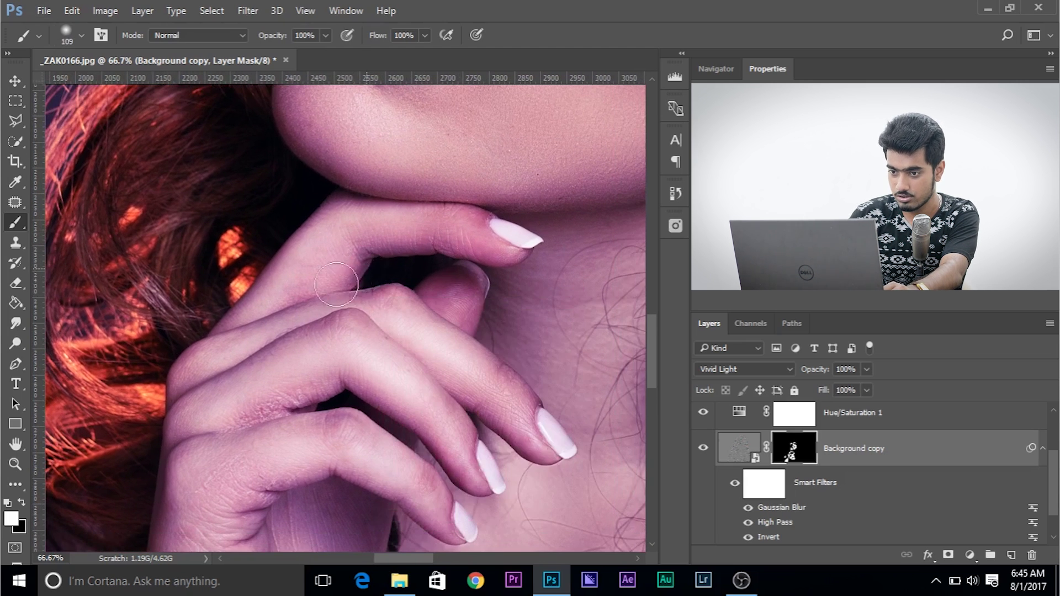
Switch to black and paint the mask along the finger edges and knuckles with a brush reduced to 64 px to bring back detail.
{"action": "key", "text": "x"}
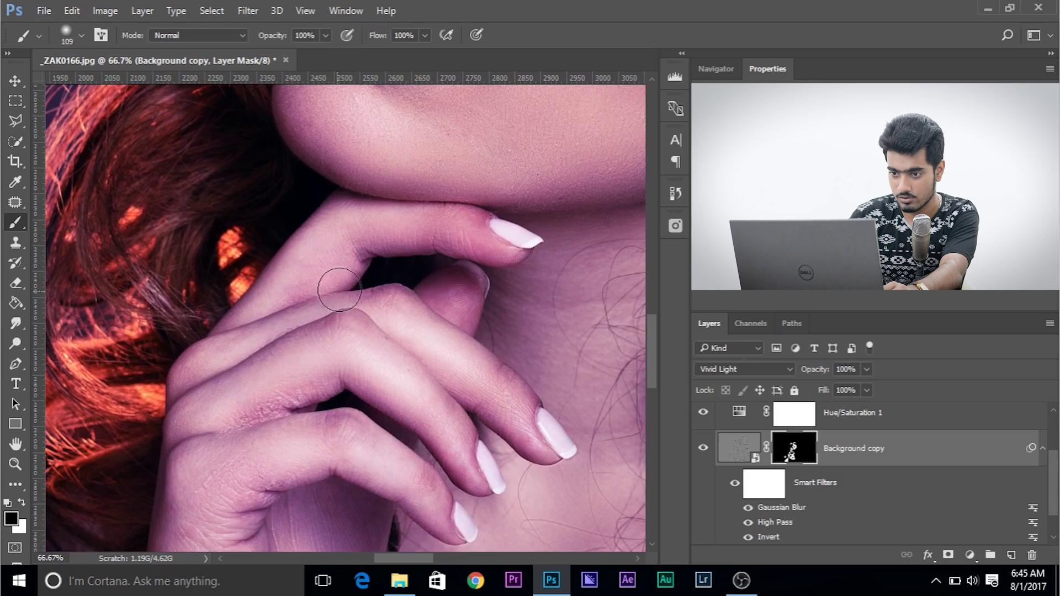
{"action": "mouse_move", "coordinate": [451, 348]}
{"action": "left_mouse_down"}
{"action": "mouse_move", "coordinate": [288, 275]}
{"action": "mouse_move", "coordinate": [178, 359]}
{"action": "left_mouse_up"}
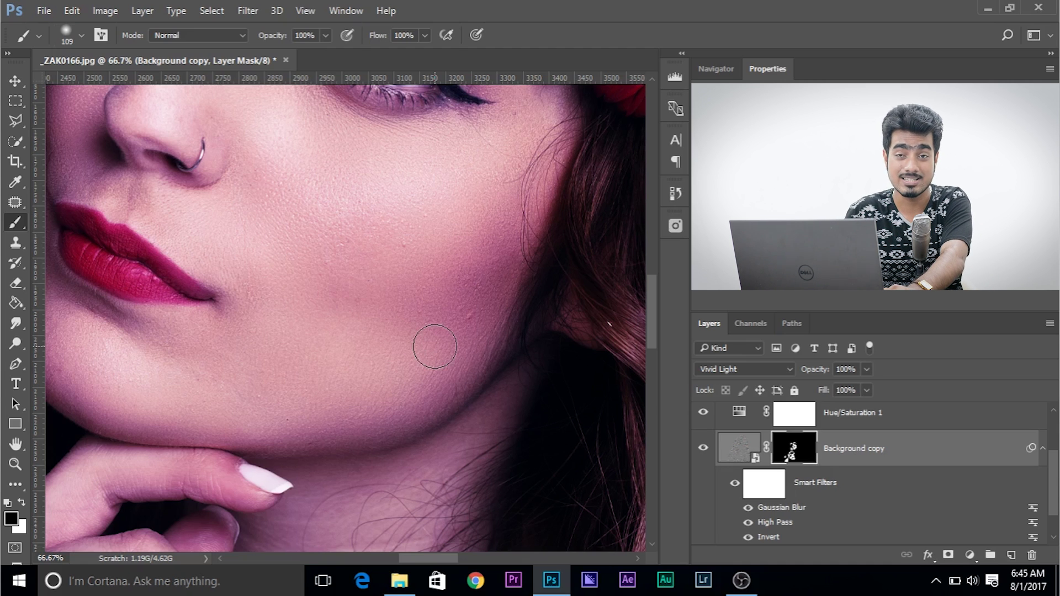
{"action": "mouse_move", "coordinate": [434, 346]}
{"action": "left_mouse_down"}
{"action": "mouse_move", "coordinate": [442, 357]}
{"action": "mouse_move", "coordinate": [573, 191]}
{"action": "left_mouse_up"}
{"action": "left_click_drag", "start_coordinate": [241, 483], "coordinate": [260, 434]}
{"action": "left_click_drag", "start_coordinate": [320, 327], "coordinate": [315, 324]}
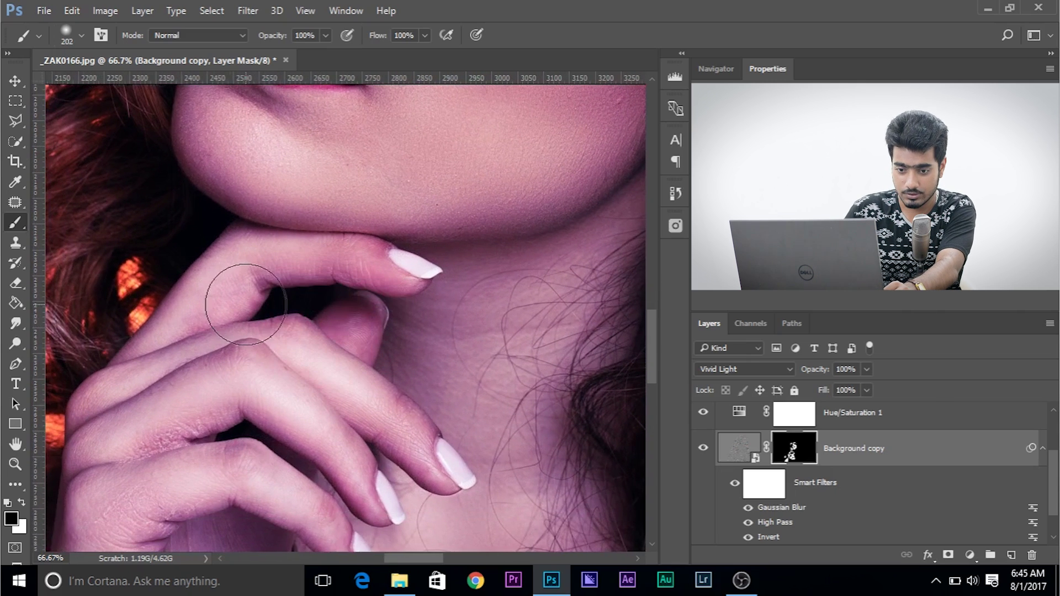
{"action": "key", "text": "x"}
{"action": "mouse_move", "coordinate": [250, 346]}
{"action": "left_mouse_down"}
{"action": "mouse_move", "coordinate": [247, 332]}
{"action": "mouse_move", "coordinate": [248, 378]}
{"action": "mouse_move", "coordinate": [181, 356]}
{"action": "left_mouse_up"}
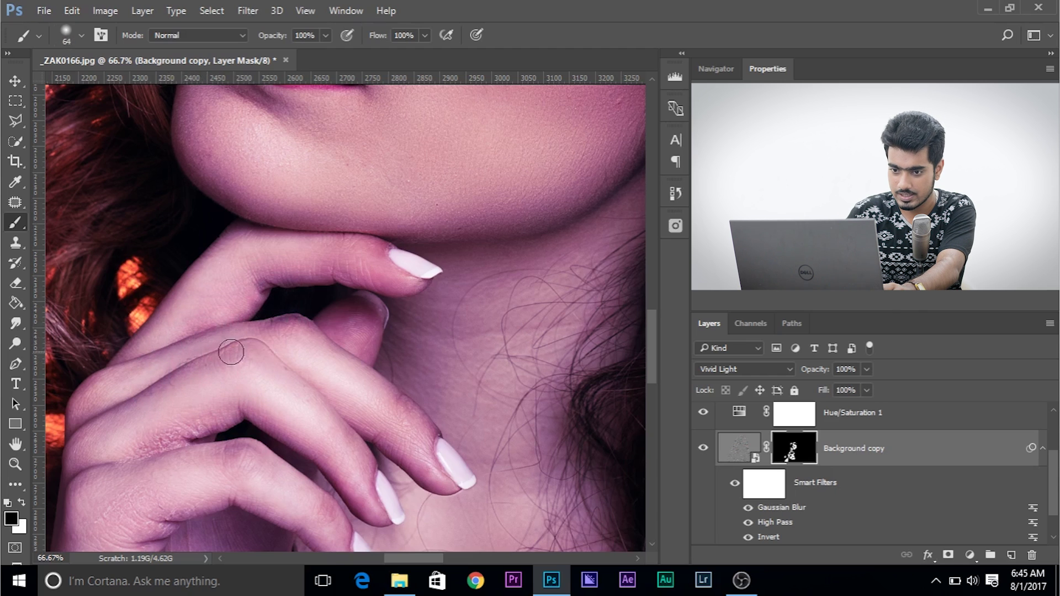
{"action": "left_click_drag", "start_coordinate": [231, 351], "coordinate": [161, 375]}
Examine the smoothed fingers, mouth area, chest and wrist at close range.
{"action": "left_click_drag", "start_coordinate": [272, 364], "coordinate": [425, 263]}
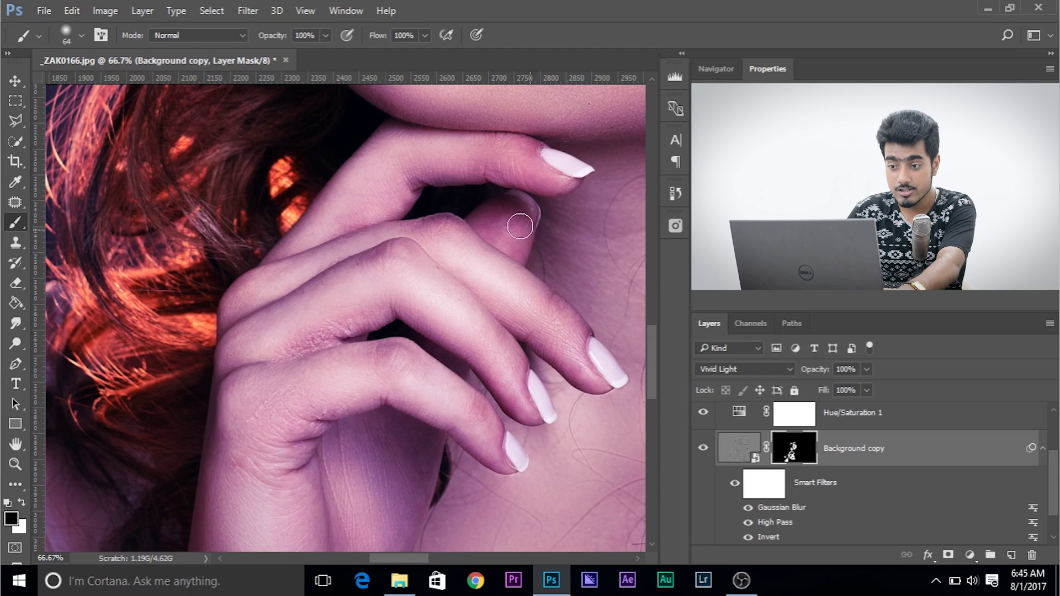
{"action": "left_click_drag", "start_coordinate": [507, 173], "coordinate": [257, 502]}
{"action": "mouse_move", "coordinate": [308, 284]}
{"action": "left_mouse_down"}
{"action": "mouse_move", "coordinate": [370, 559]}
{"action": "mouse_move", "coordinate": [385, 322]}
{"action": "mouse_move", "coordinate": [375, 247]}
{"action": "left_mouse_up"}
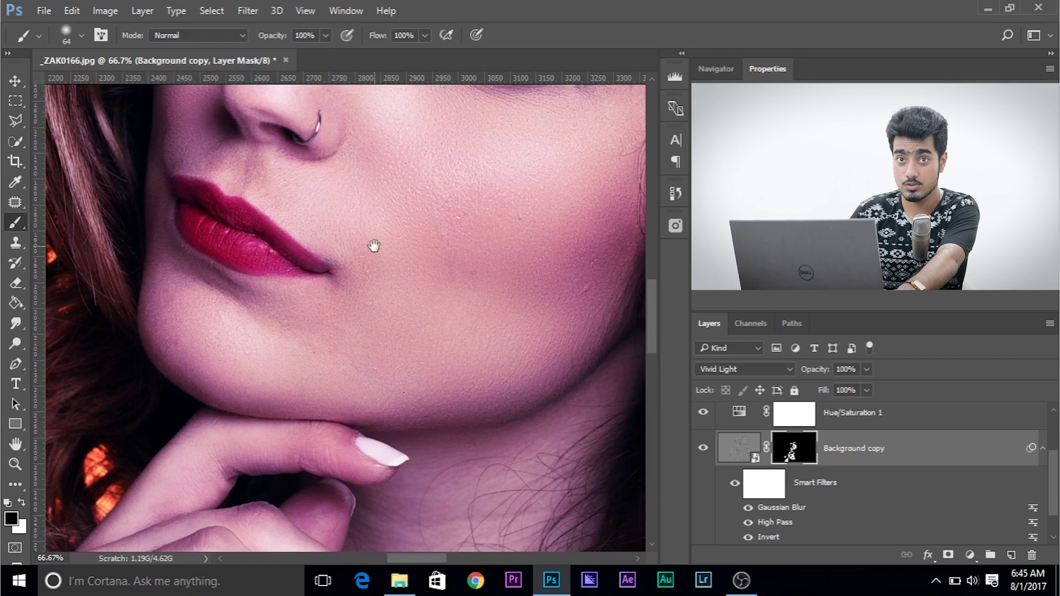
{"action": "left_click_drag", "start_coordinate": [318, 319], "coordinate": [419, 11]}
{"action": "left_click_drag", "start_coordinate": [192, 405], "coordinate": [191, 224]}
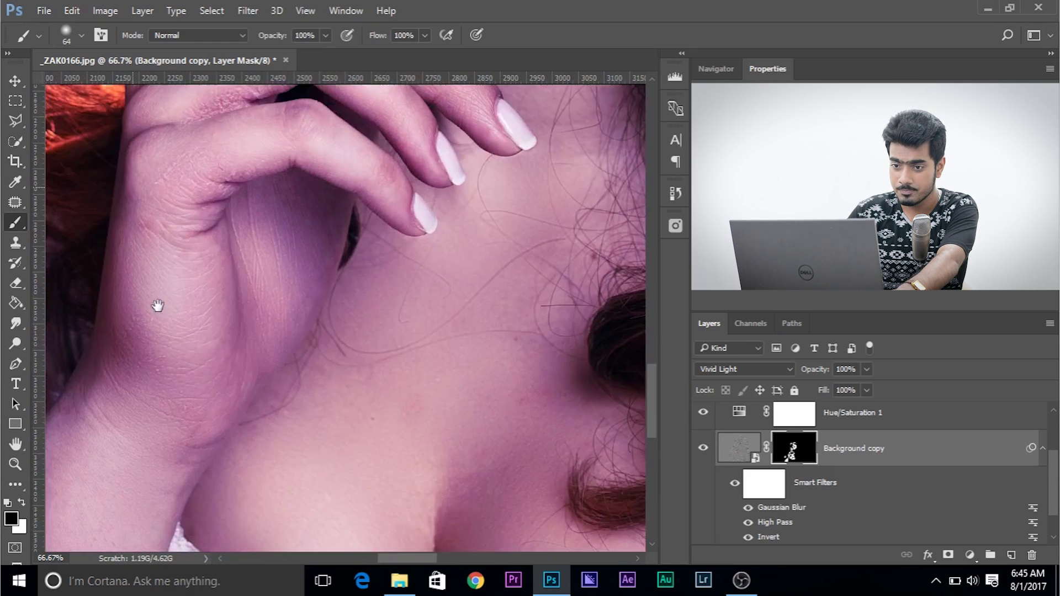
{"action": "left_click_drag", "start_coordinate": [156, 307], "coordinate": [238, 522]}
{"action": "key", "text": "x"}
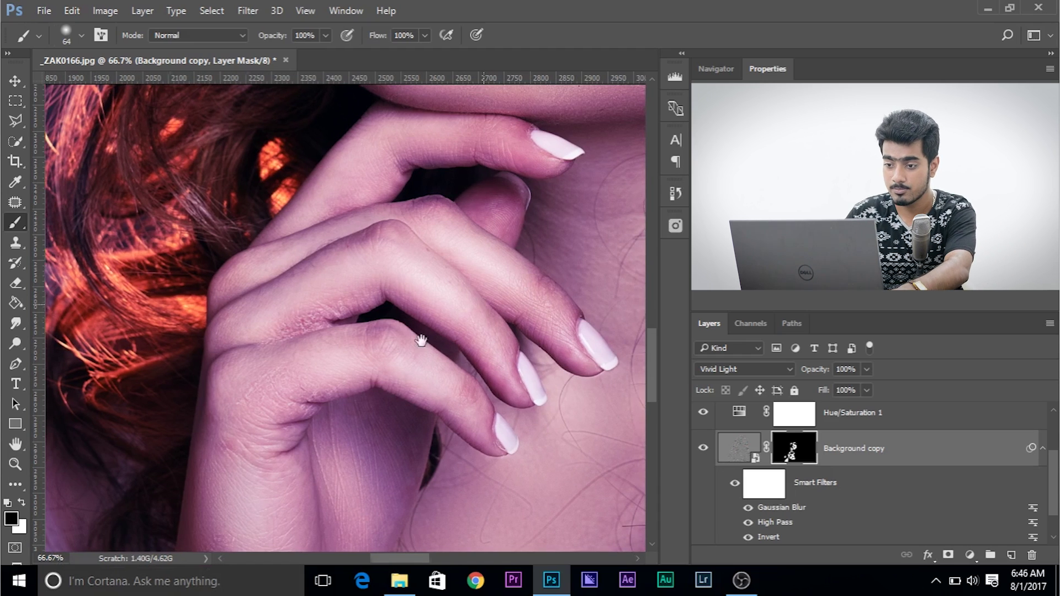
Review the whole portrait and the full layer stack from Layer 1 down to Background.
{"action": "left_click_drag", "start_coordinate": [591, 238], "coordinate": [436, 378]}
{"action": "key", "text": "ctrl+0"}
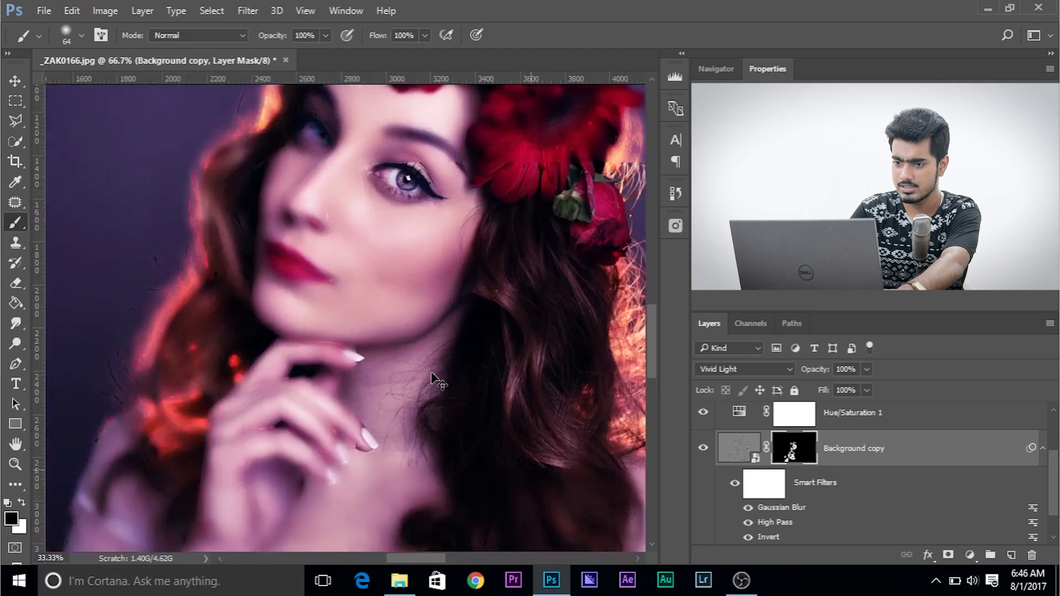
{"action": "key", "text": "ctrl+minus"}
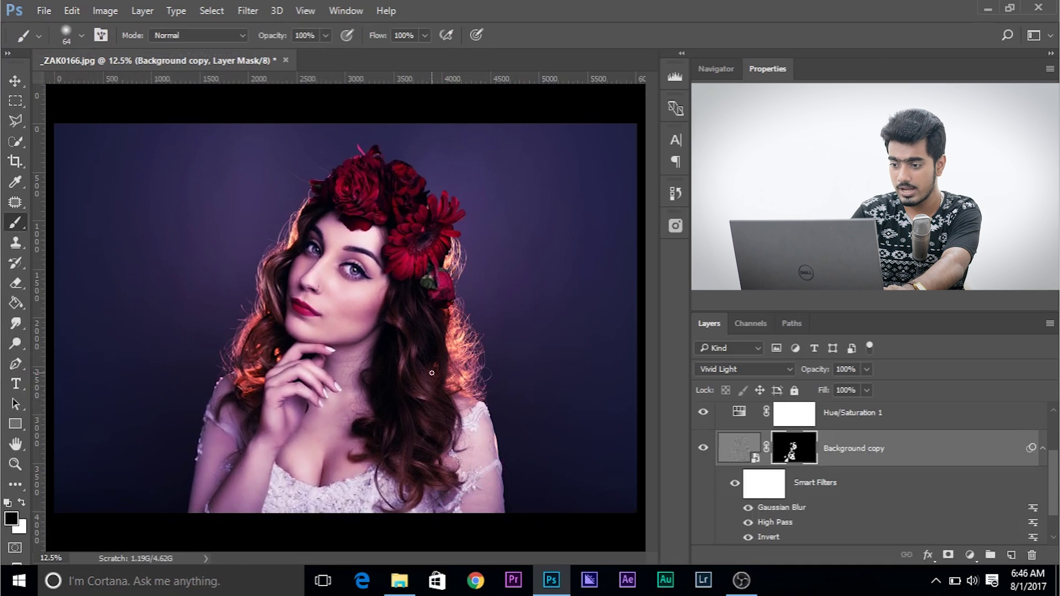
{"action": "scroll", "coordinate": [793, 448], "scroll_direction": "up", "scroll_amount": 2}
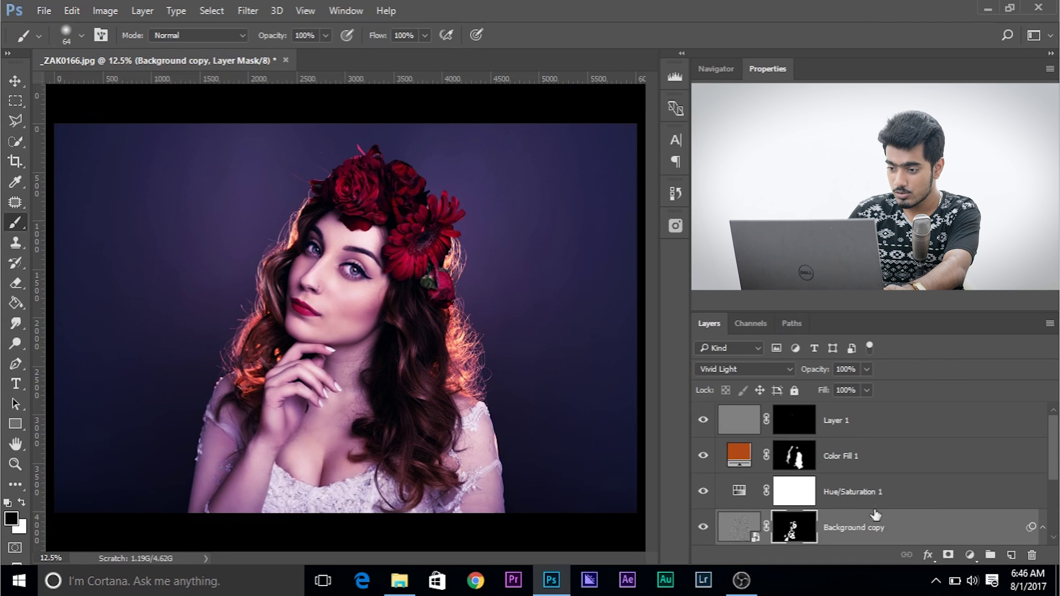
{"action": "scroll", "coordinate": [848, 478], "scroll_direction": "down", "scroll_amount": 3}
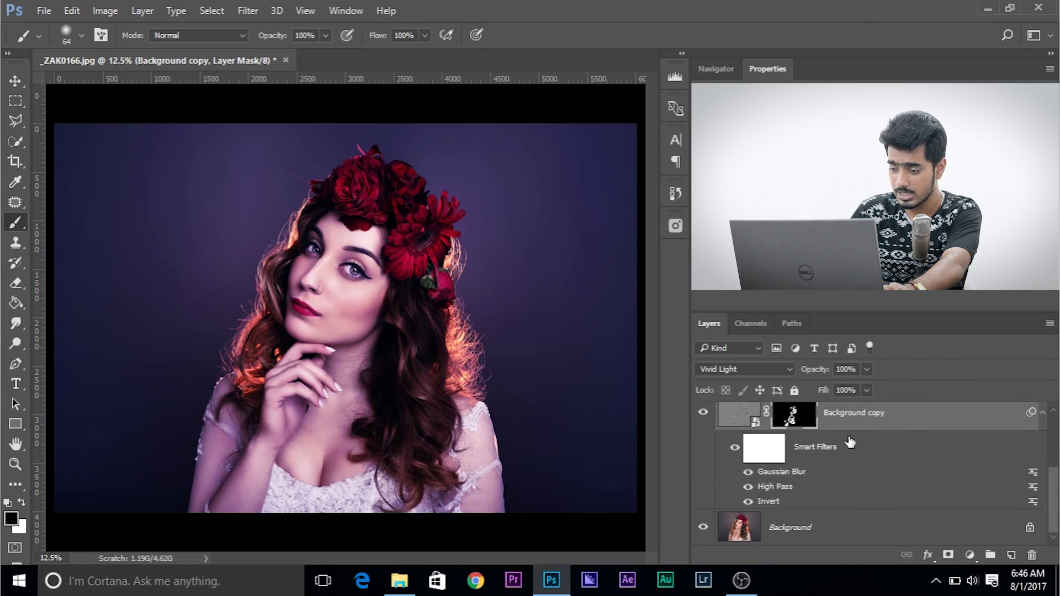
{"action": "scroll", "coordinate": [852, 439], "scroll_direction": "up", "scroll_amount": 3}
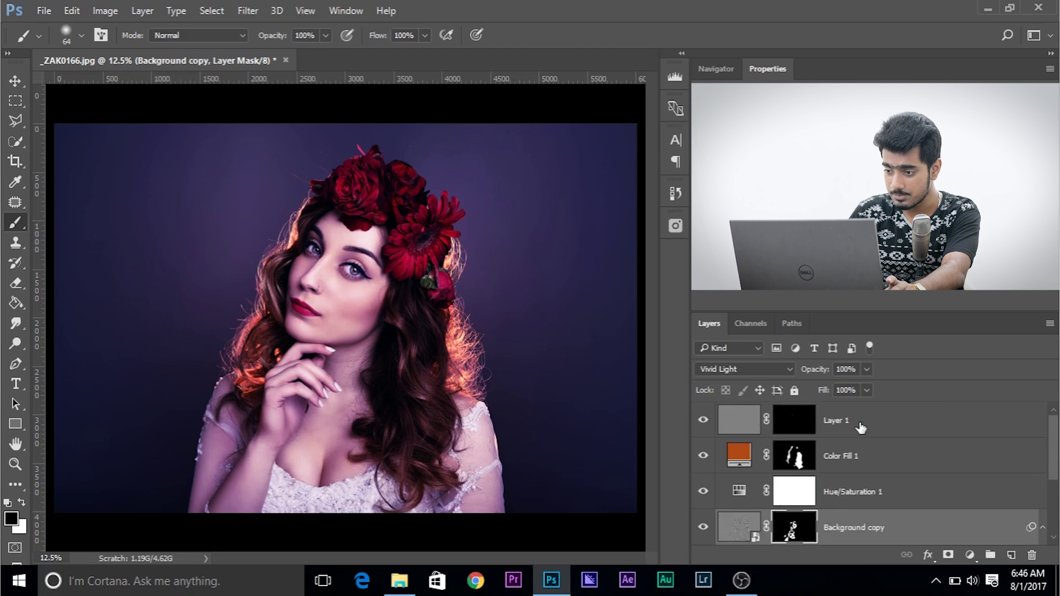
Group all the layers above Background and toggle the group's visibility to compare before and after.
{"action": "left_click", "coordinate": [860, 426]}
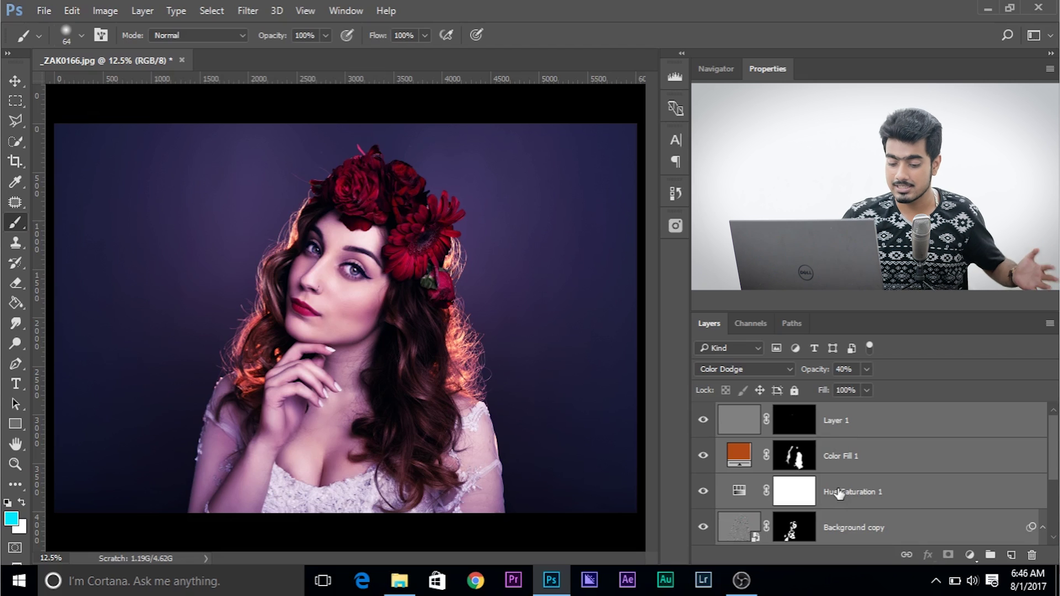
{"action": "key", "text": "ctrl+g"}
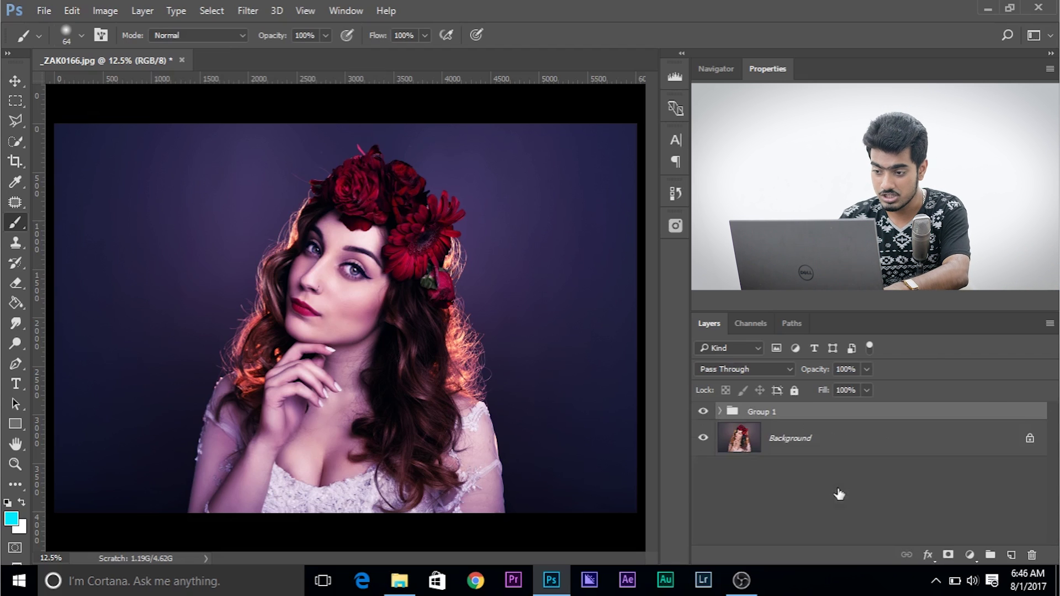
{"action": "left_click", "coordinate": [703, 411]}
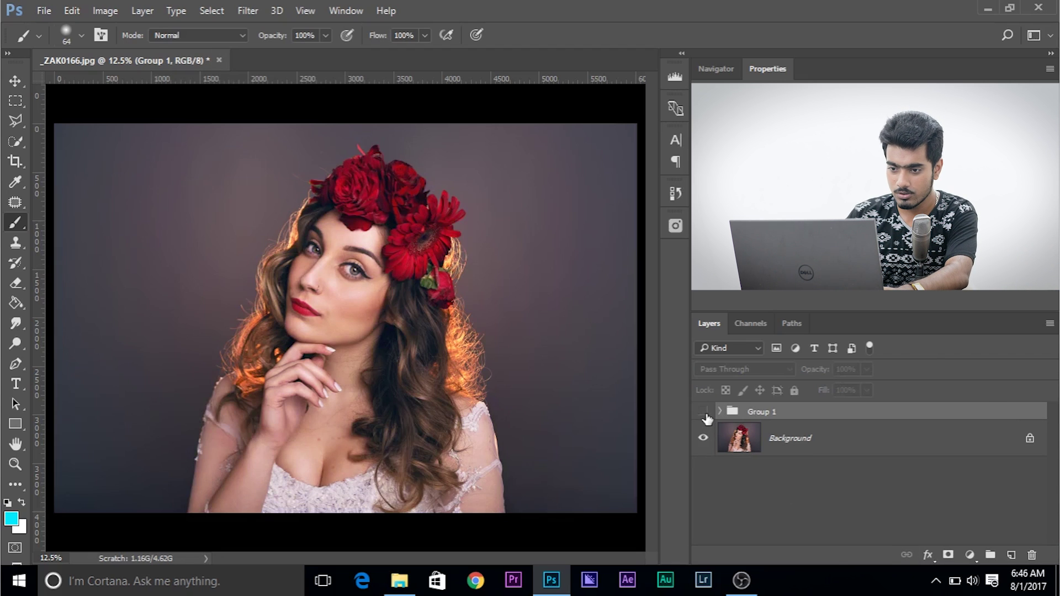
{"action": "left_click", "coordinate": [704, 412]}
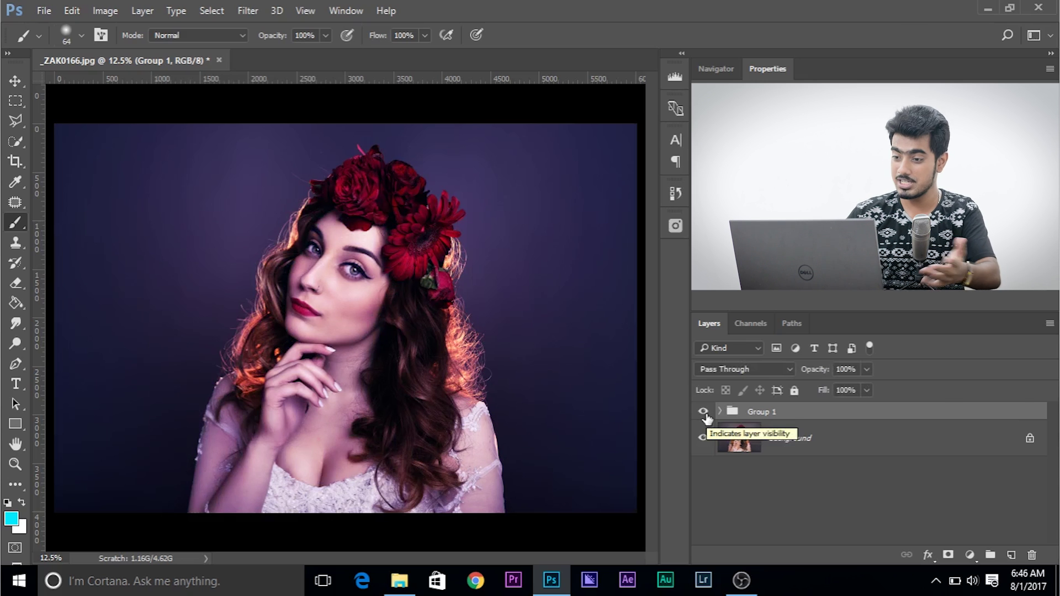
Add a Black & White adjustment layer directly above the Background layer, beneath the grouped layers.
{"action": "left_click", "coordinate": [720, 411]}
{"action": "scroll", "coordinate": [845, 497], "scroll_direction": "down", "scroll_amount": 2}
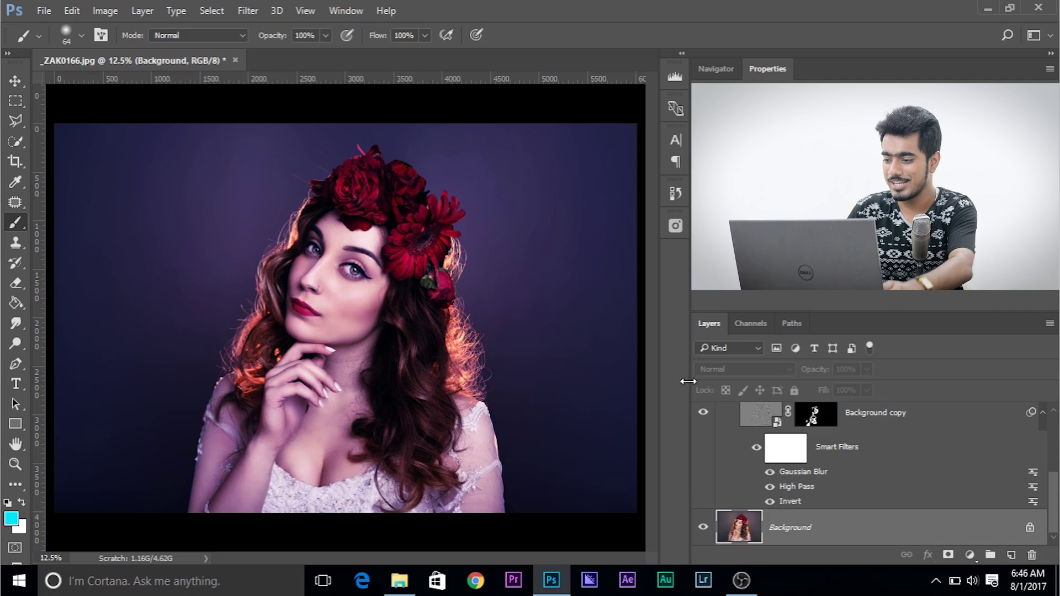
{"action": "left_click", "coordinate": [969, 555]}
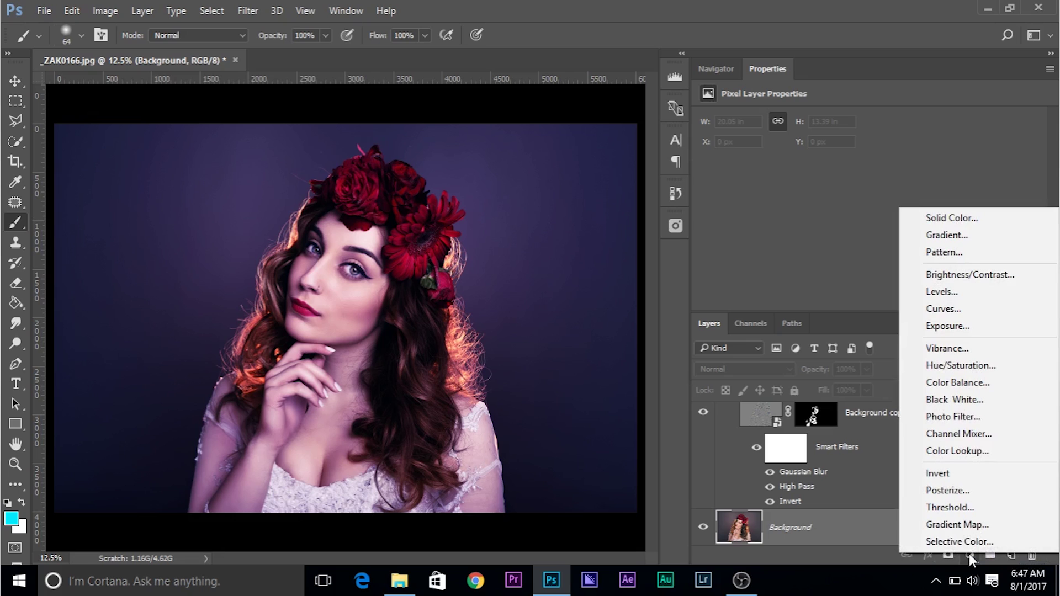
{"action": "left_click", "coordinate": [945, 409]}
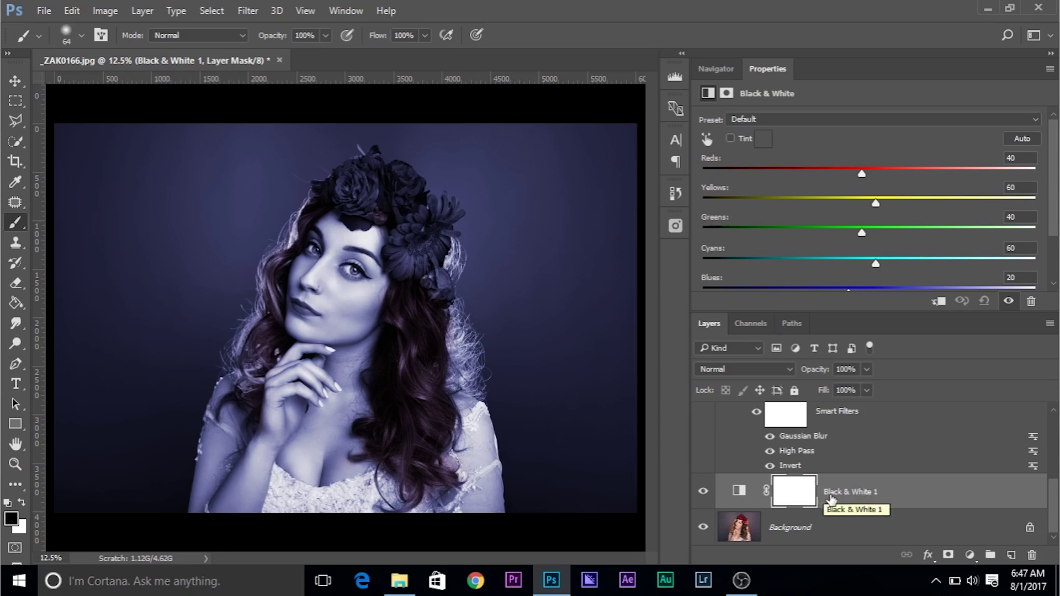
{"action": "scroll", "coordinate": [815, 487], "scroll_direction": "up", "scroll_amount": 3}
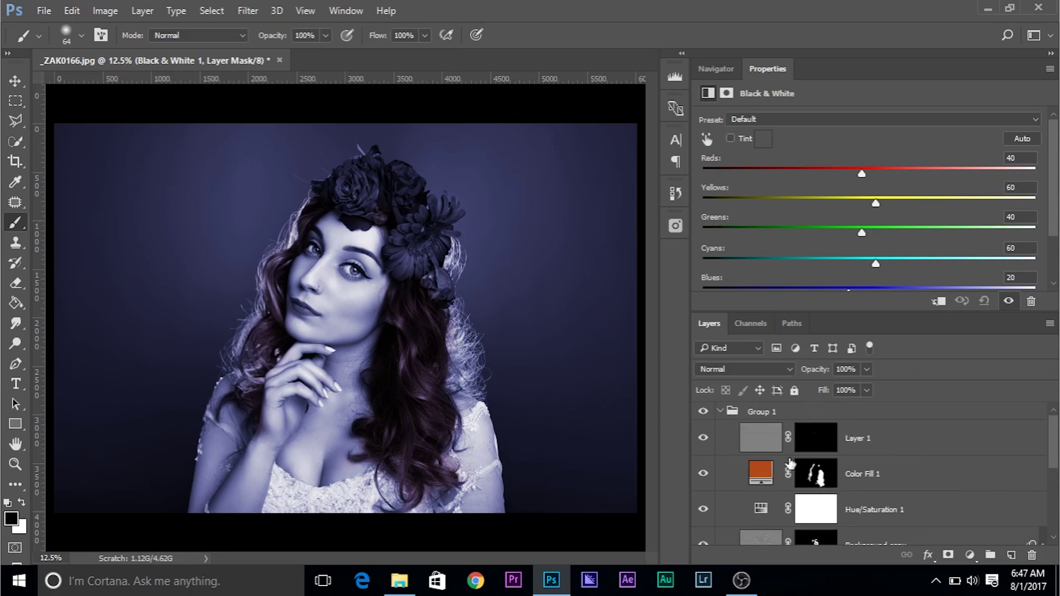
{"action": "scroll", "coordinate": [790, 464], "scroll_direction": "down", "scroll_amount": 3}
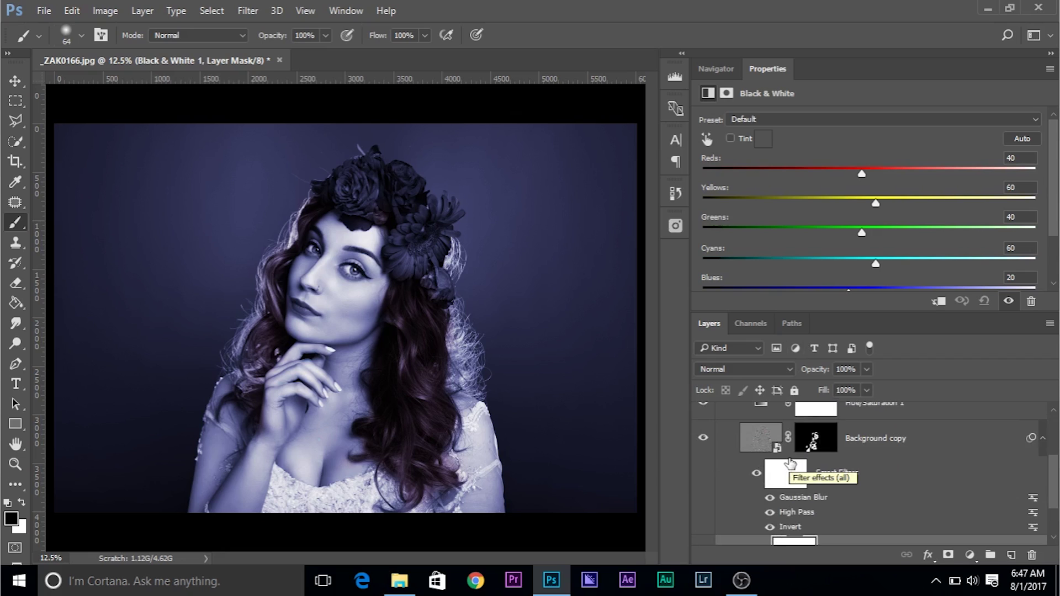
{"action": "scroll", "coordinate": [790, 464], "scroll_direction": "down", "scroll_amount": 2}
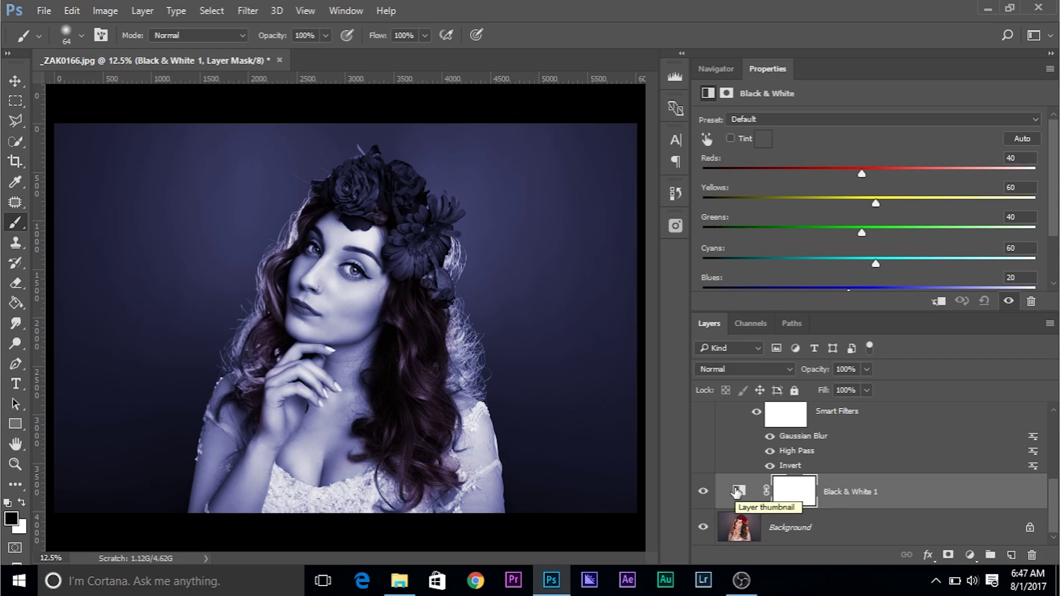
Set the Black & White adjustment's Reds to 30 and Yellows to 43, with the layer's blend mode set to Luminosity.
{"action": "left_click_drag", "start_coordinate": [860, 173], "coordinate": [864, 205]}
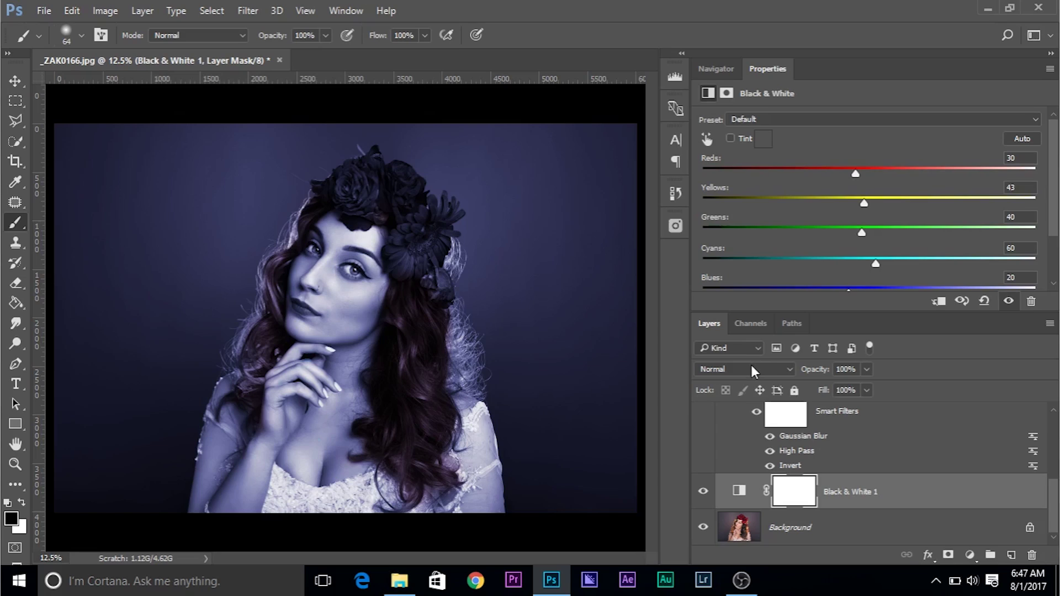
{"action": "left_click", "coordinate": [751, 366]}
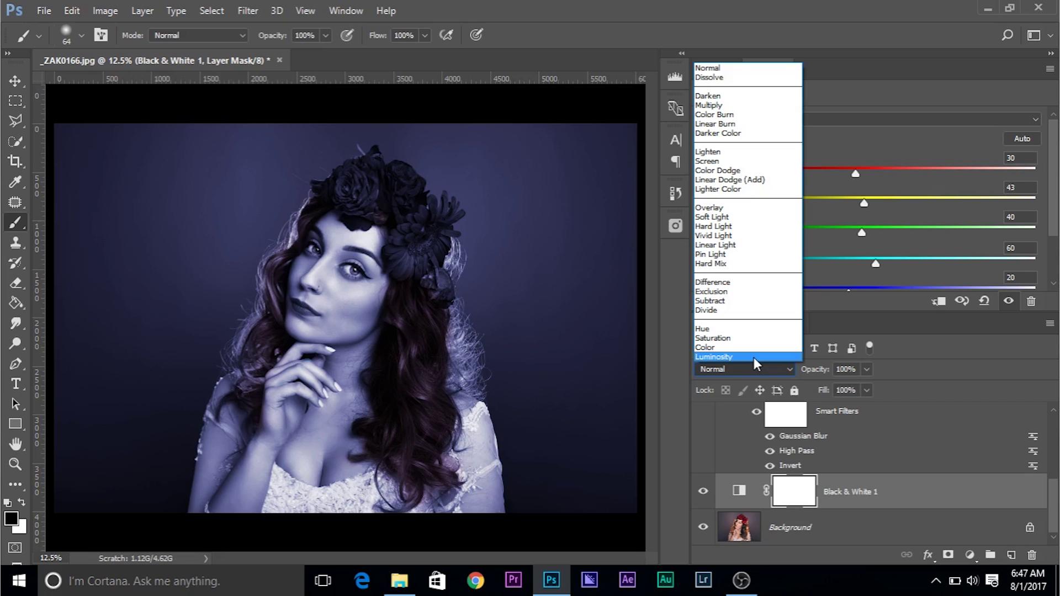
{"action": "left_click", "coordinate": [753, 357]}
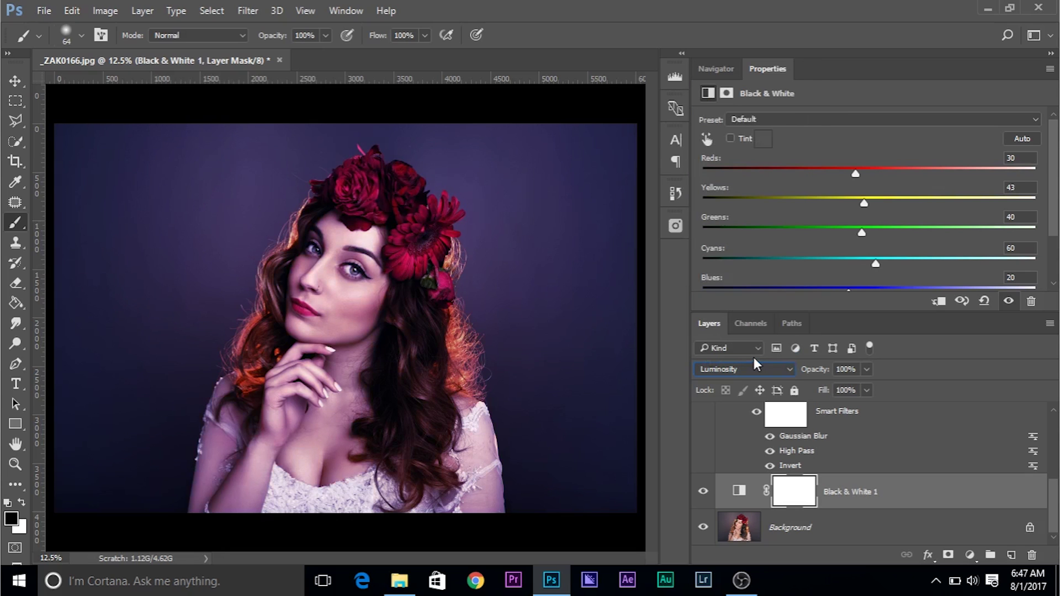
Set the Black & White adjustment's Reds to 21, Yellows to 66 and Greens to 172, lower the Magentas, and compare with the adjustment hidden.
{"action": "left_click_drag", "start_coordinate": [855, 173], "coordinate": [879, 182]}
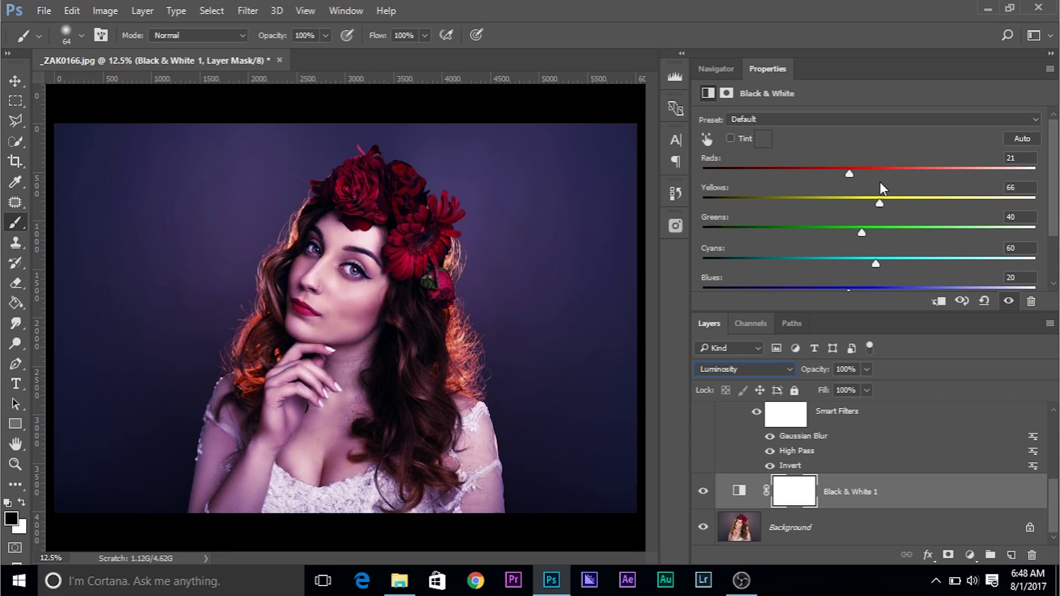
{"action": "left_click_drag", "start_coordinate": [860, 230], "coordinate": [892, 233]}
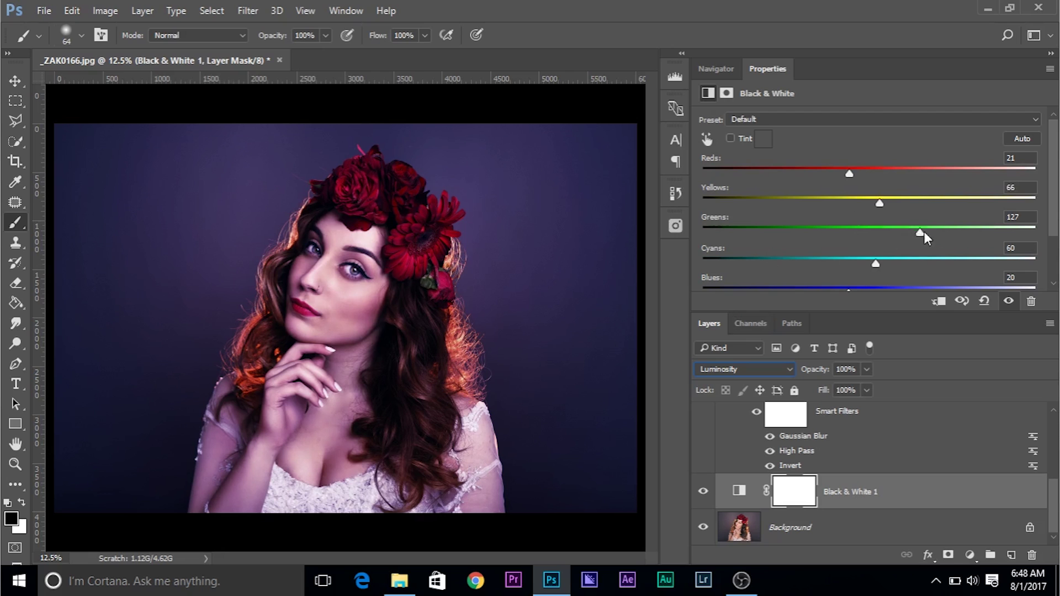
{"action": "left_click", "coordinate": [951, 233]}
{"action": "scroll", "coordinate": [843, 254], "scroll_direction": "down", "scroll_amount": 2}
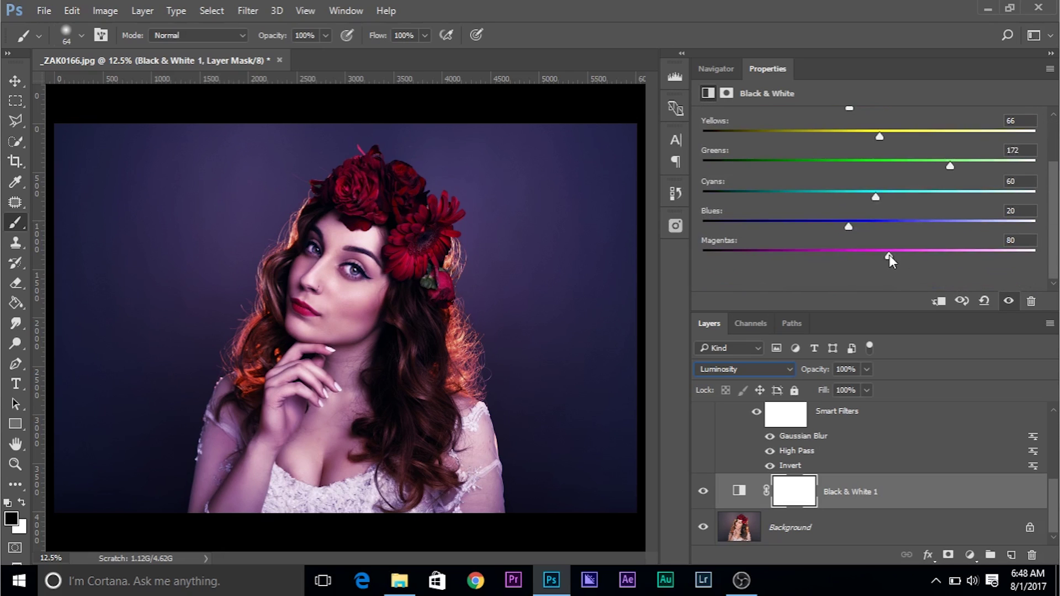
{"action": "mouse_move", "coordinate": [889, 254]}
{"action": "left_mouse_down"}
{"action": "mouse_move", "coordinate": [847, 250]}
{"action": "mouse_move", "coordinate": [891, 250]}
{"action": "mouse_move", "coordinate": [878, 254]}
{"action": "left_mouse_up"}
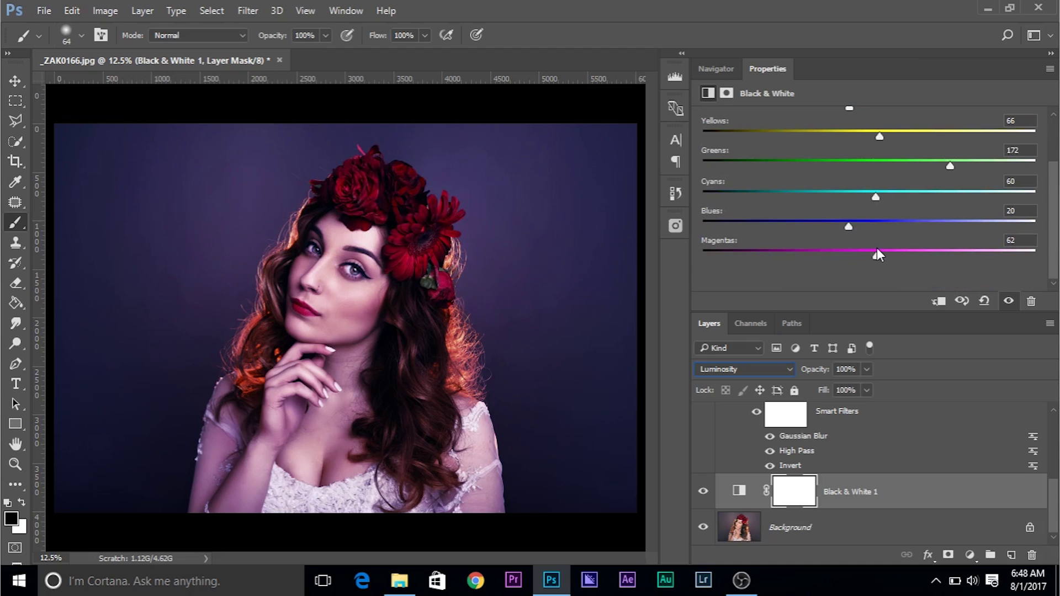
{"action": "left_click", "coordinate": [702, 491]}
{"action": "left_click", "coordinate": [703, 491]}
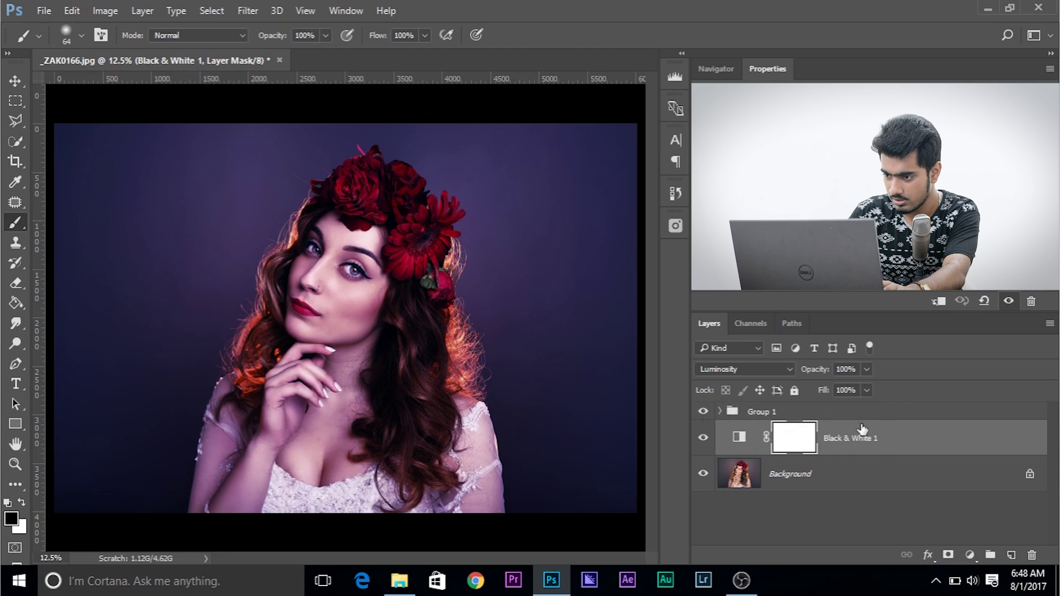
Try to move the Black & White adjustment layer into Group 1, below the Background copy layer.
{"action": "left_click", "coordinate": [719, 411]}
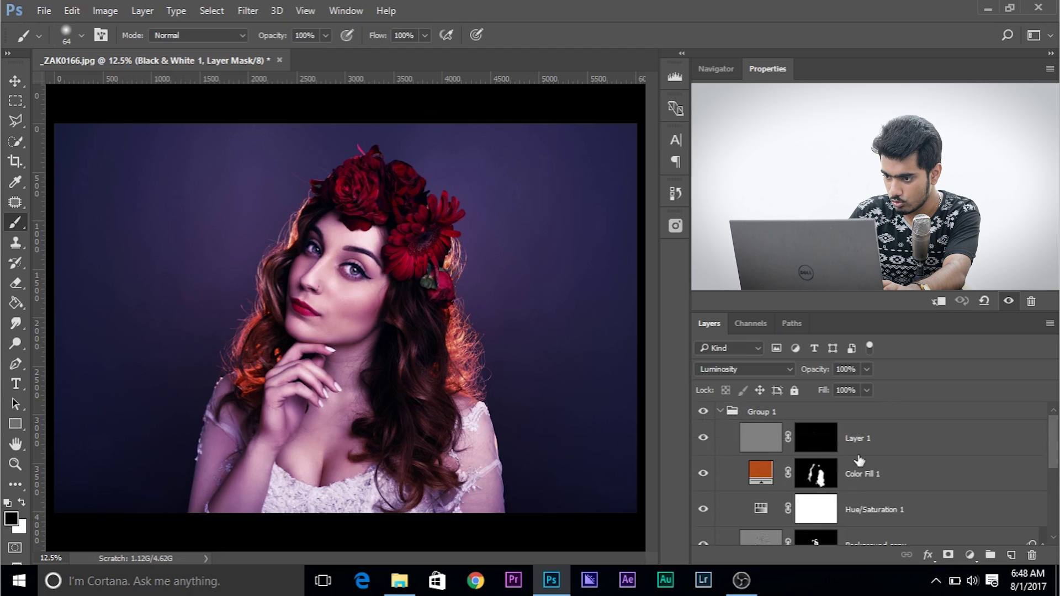
{"action": "scroll", "coordinate": [859, 460], "scroll_direction": "down", "scroll_amount": 3}
{"action": "scroll", "coordinate": [892, 507], "scroll_direction": "down", "scroll_amount": 1}
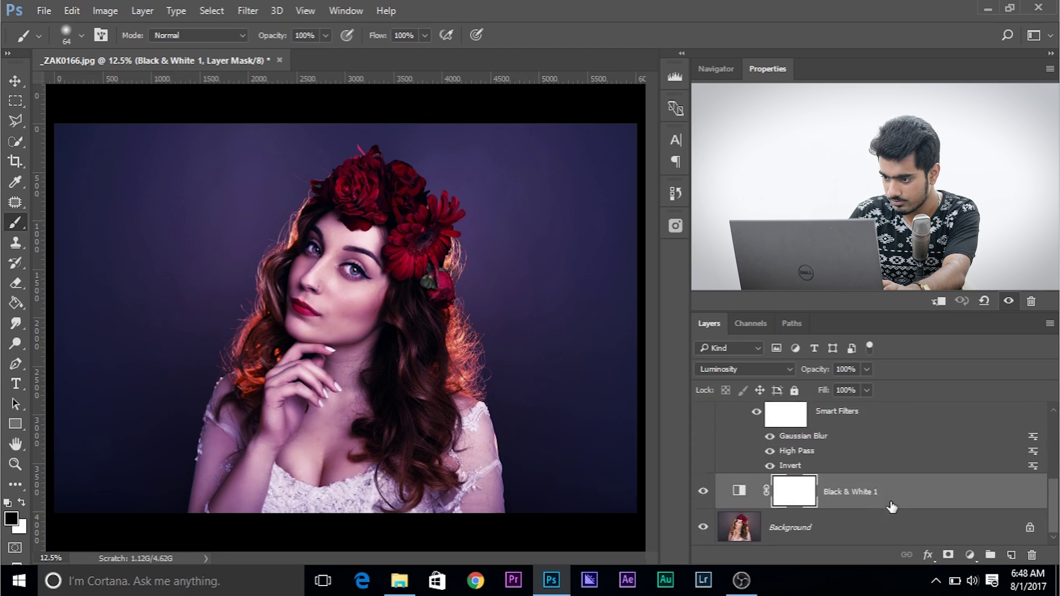
{"action": "scroll", "coordinate": [845, 489], "scroll_direction": "up", "scroll_amount": 3}
{"action": "scroll", "coordinate": [828, 472], "scroll_direction": "down", "scroll_amount": 3}
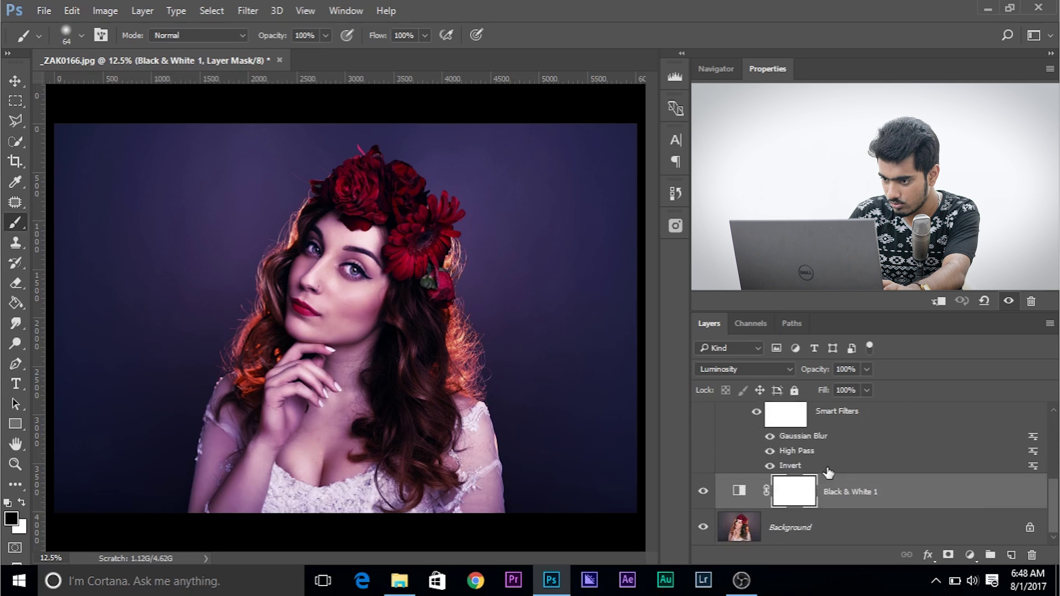
{"action": "mouse_move", "coordinate": [844, 488]}
{"action": "left_mouse_down"}
{"action": "mouse_move", "coordinate": [861, 467]}
{"action": "mouse_move", "coordinate": [853, 470]}
{"action": "left_mouse_up"}
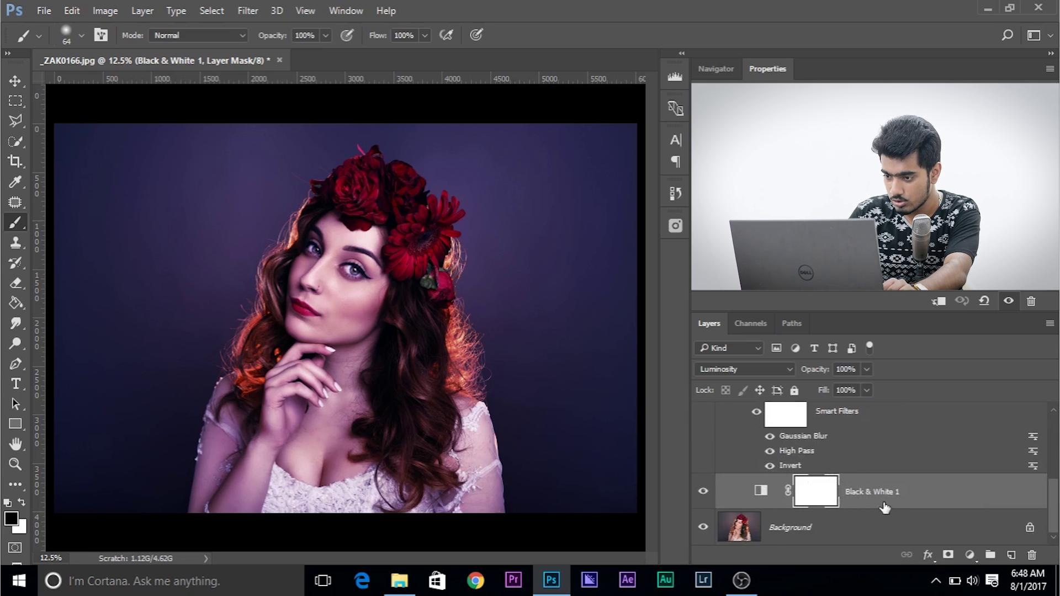
{"action": "scroll", "coordinate": [753, 426], "scroll_direction": "up", "scroll_amount": 3}
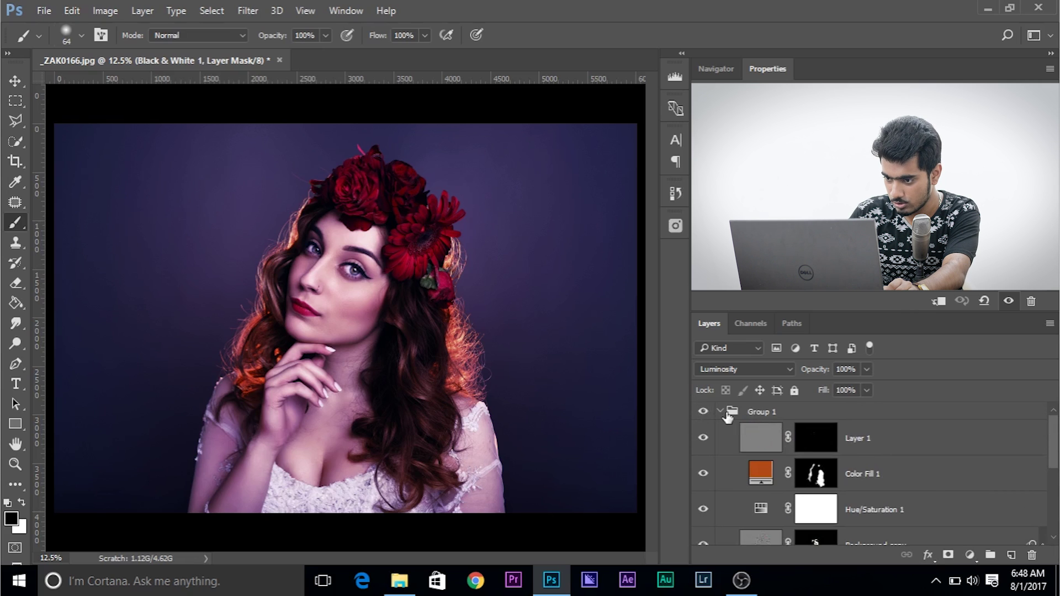
{"action": "left_click", "coordinate": [727, 415]}
{"action": "left_click", "coordinate": [720, 412]}
Place the Black & White adjustment layer inside Group 1 beneath Background copy, and toggle the collapsed group's visibility to compare before and after.
{"action": "left_click", "coordinate": [720, 414]}
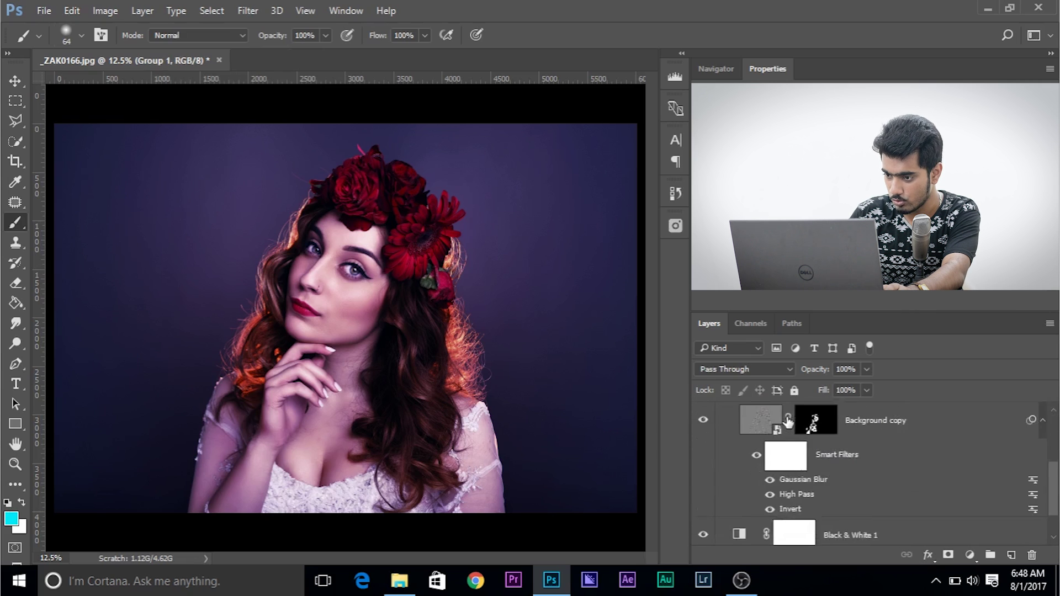
{"action": "scroll", "coordinate": [839, 475], "scroll_direction": "down", "scroll_amount": 2}
{"action": "left_click_drag", "start_coordinate": [840, 491], "coordinate": [855, 475]}
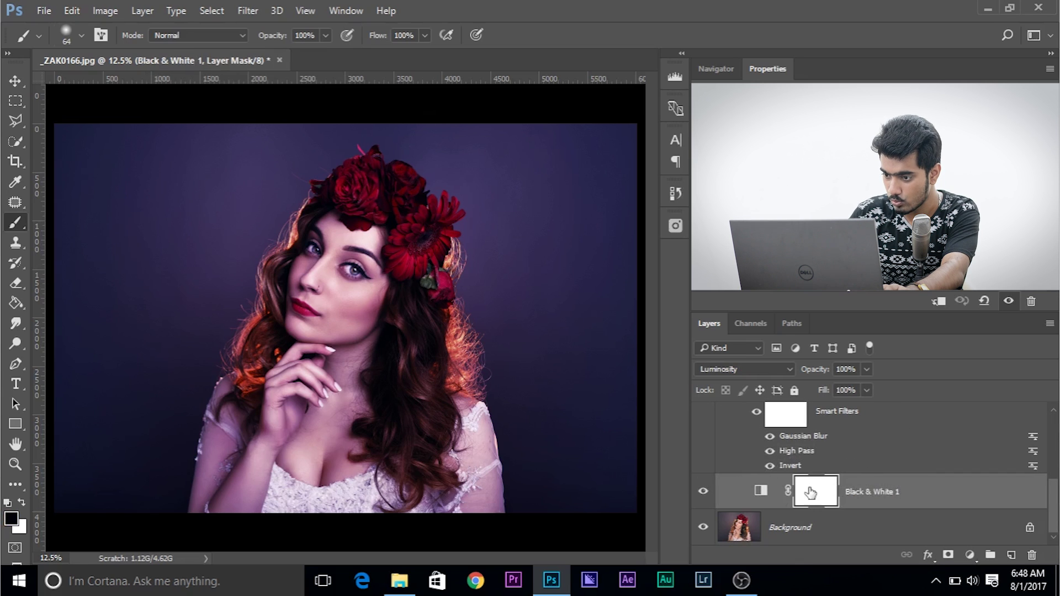
{"action": "scroll", "coordinate": [773, 480], "scroll_direction": "up", "scroll_amount": 4}
{"action": "left_click", "coordinate": [721, 415]}
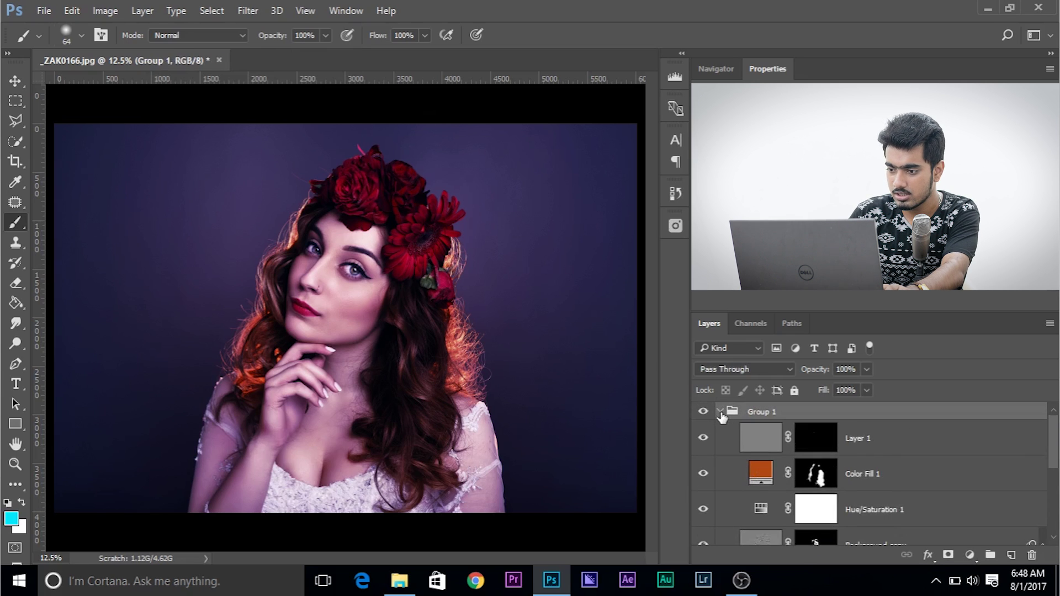
{"action": "left_click", "coordinate": [721, 413]}
{"action": "left_click", "coordinate": [704, 413]}
{"action": "left_click", "coordinate": [704, 413]}
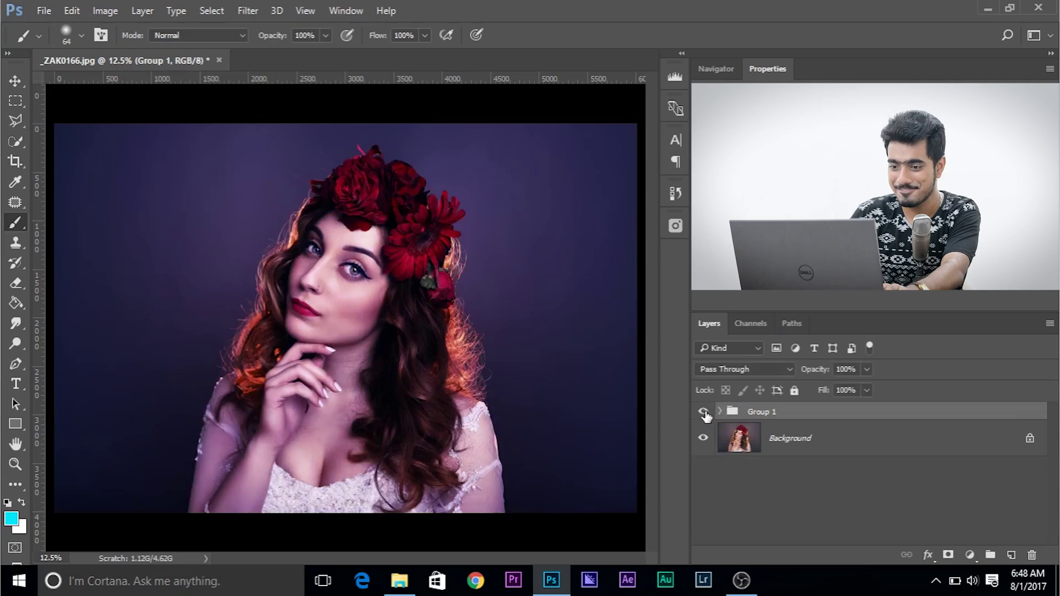